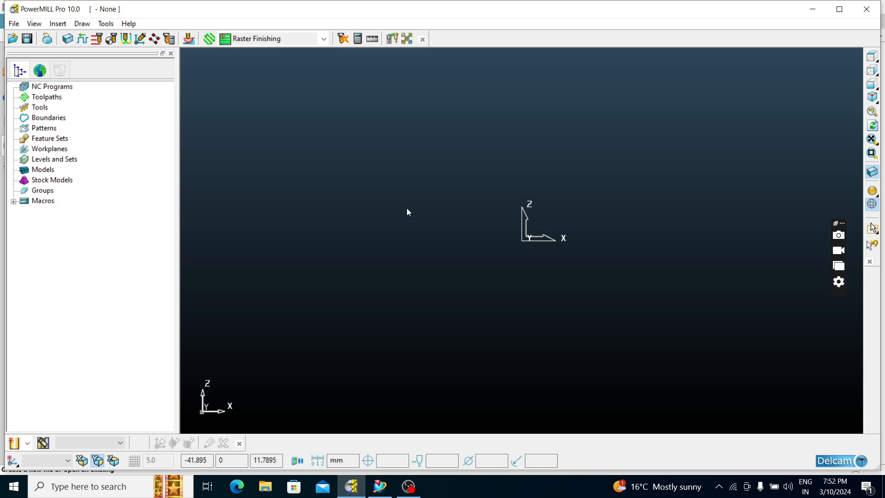
# Switch to NX and start opening a file from the 3d deta folder on the Desktop, with all file types listed
pyautogui.click(380, 486)
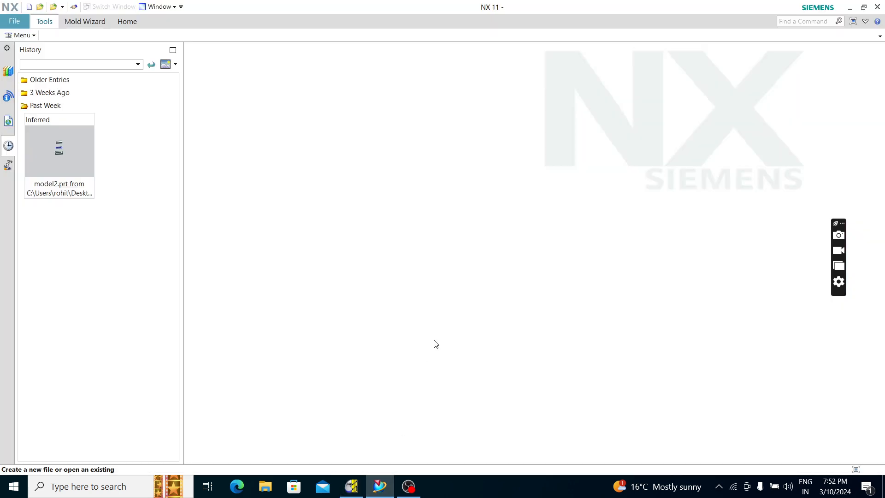
pyautogui.click(14, 21)
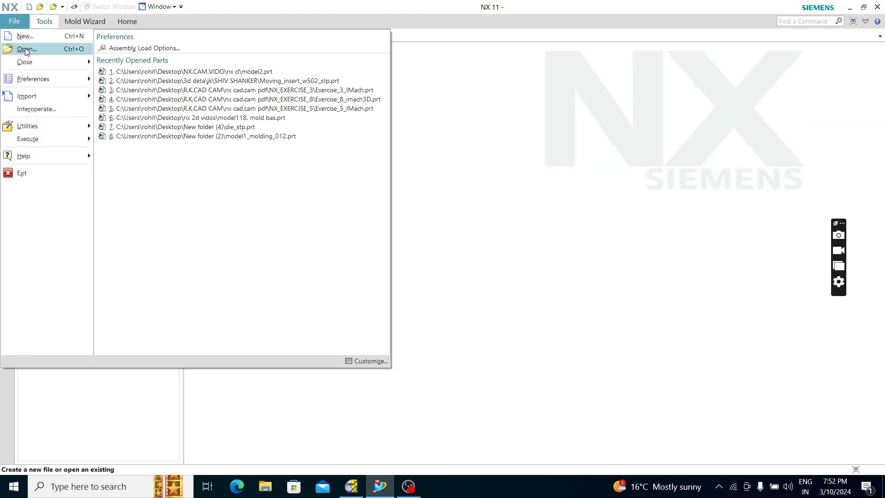
pyautogui.click(27, 49)
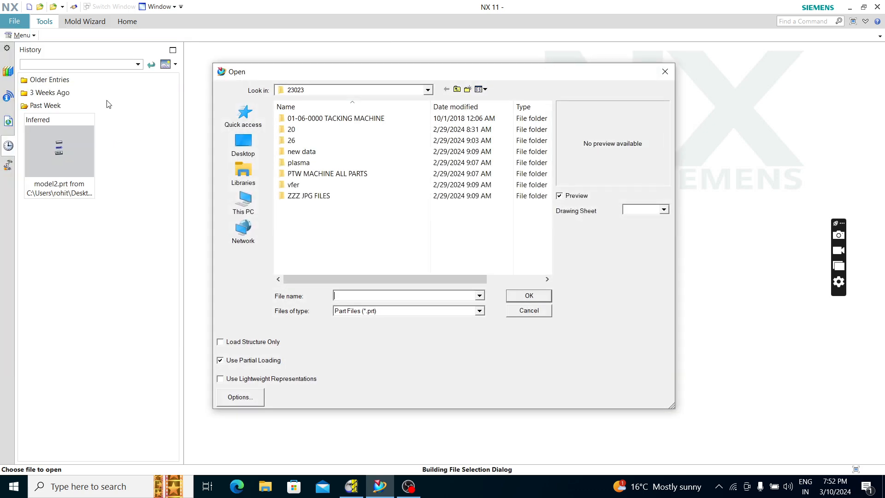
pyautogui.click(243, 143)
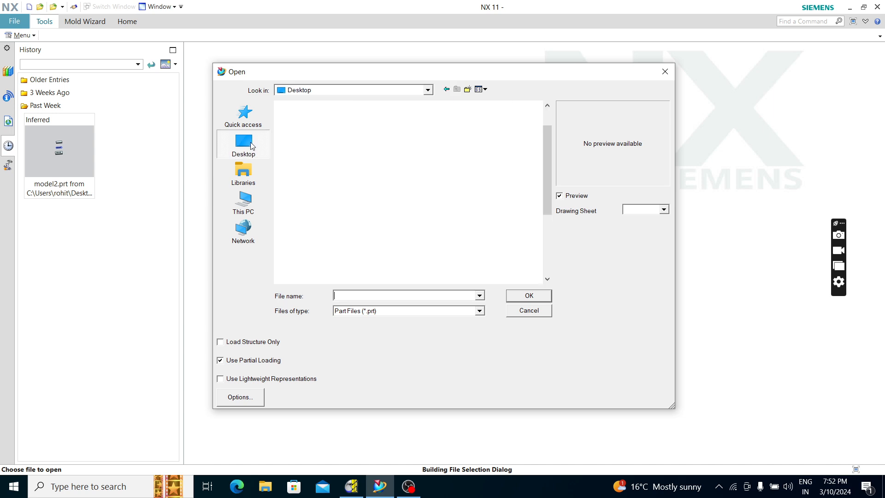
pyautogui.doubleClick(318, 179)
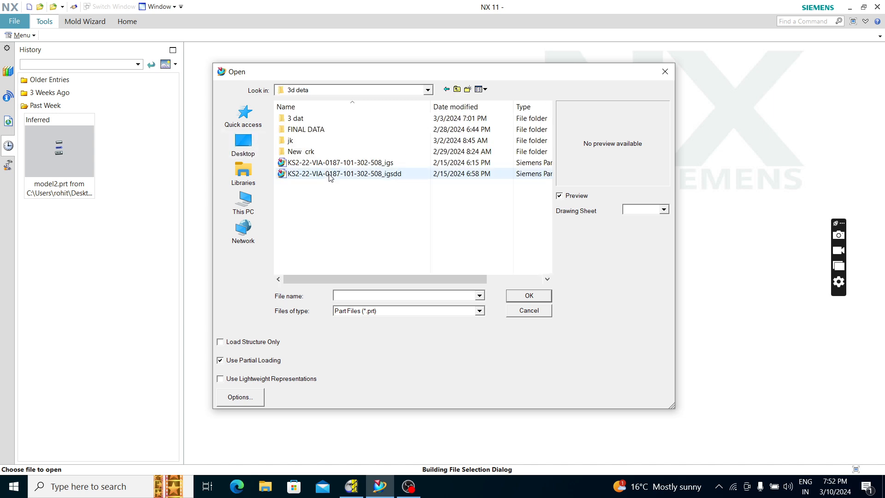
pyautogui.doubleClick(325, 129)
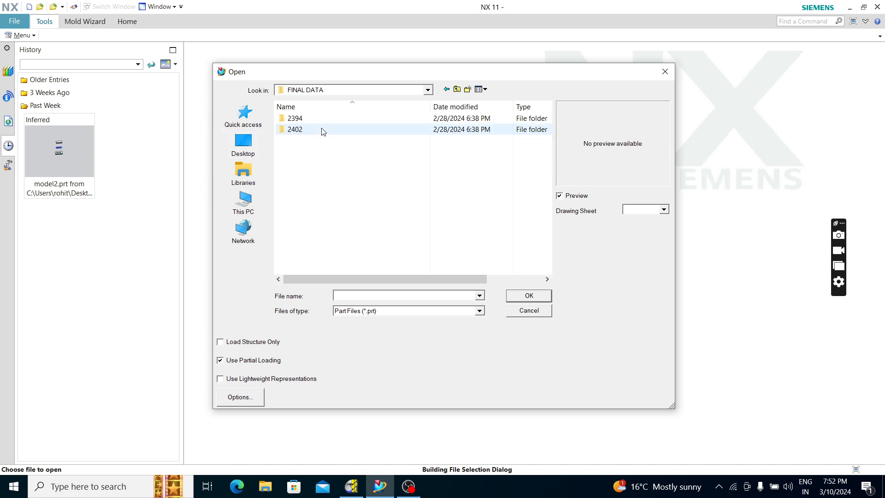
pyautogui.click(443, 90)
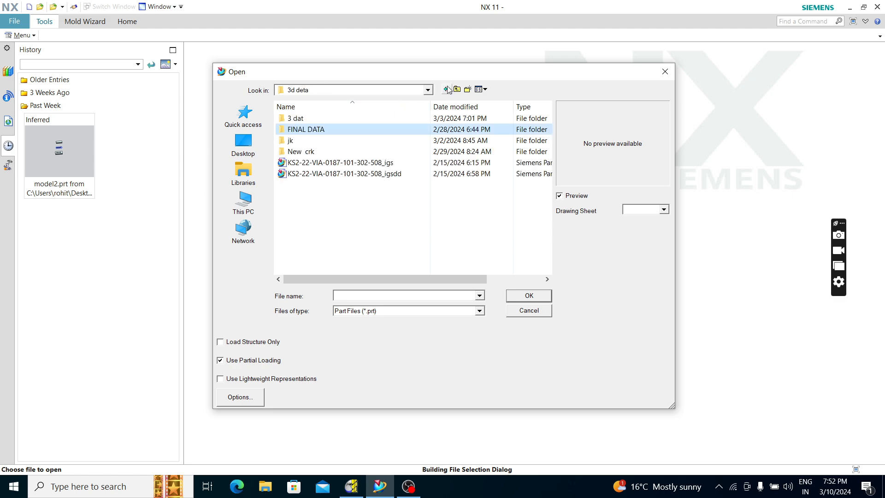
pyautogui.click(429, 311)
pyautogui.click(410, 302)
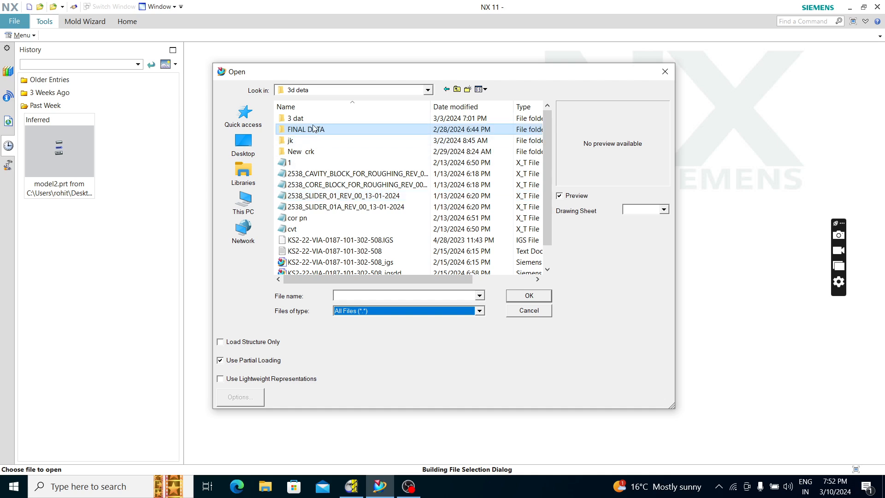
# Look through the Desktop and the 3d deta subfolders jk and New crk for the assembly file to open
pyautogui.scroll(-1, 351, 197)
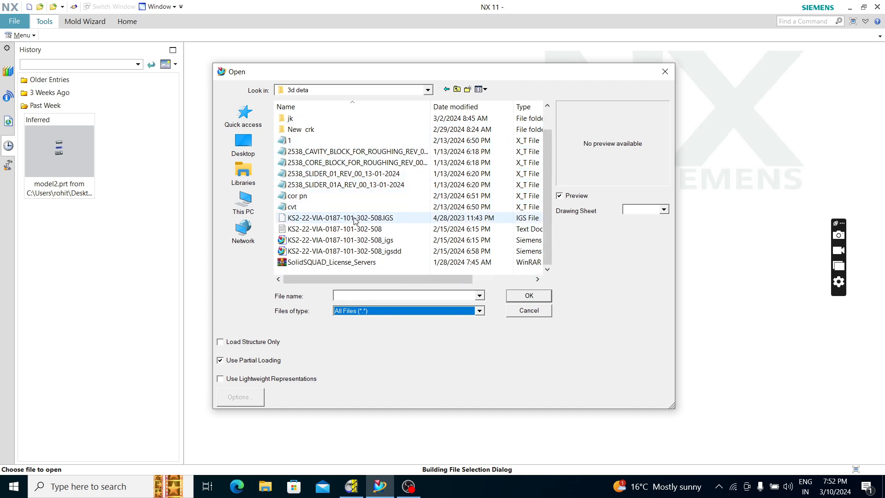
pyautogui.scroll(1, 341, 185)
pyautogui.click(422, 106)
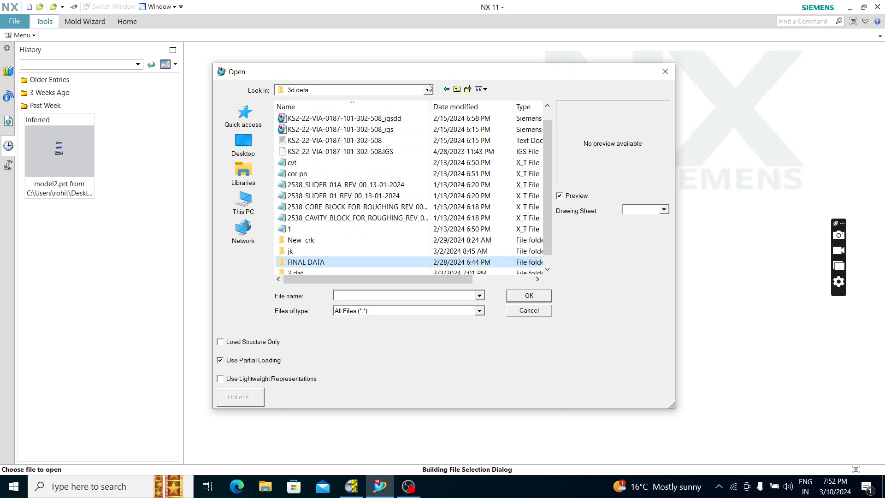
pyautogui.click(448, 88)
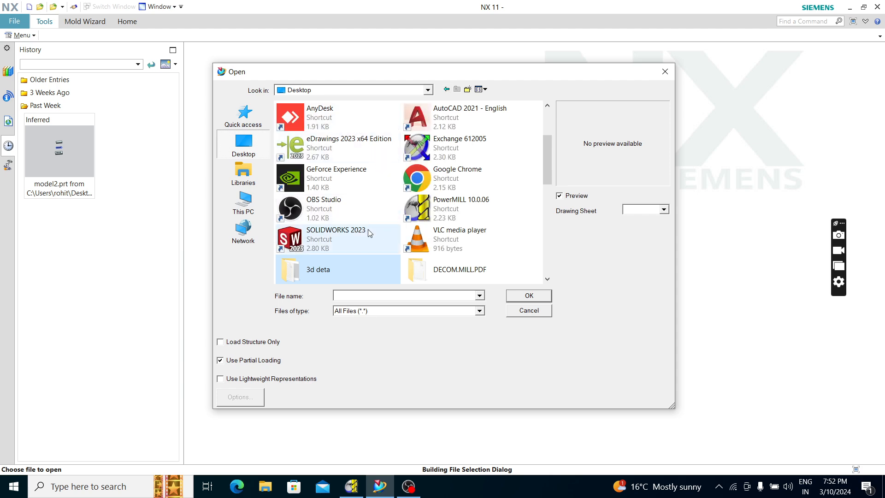
pyautogui.scroll(-5, 367, 239)
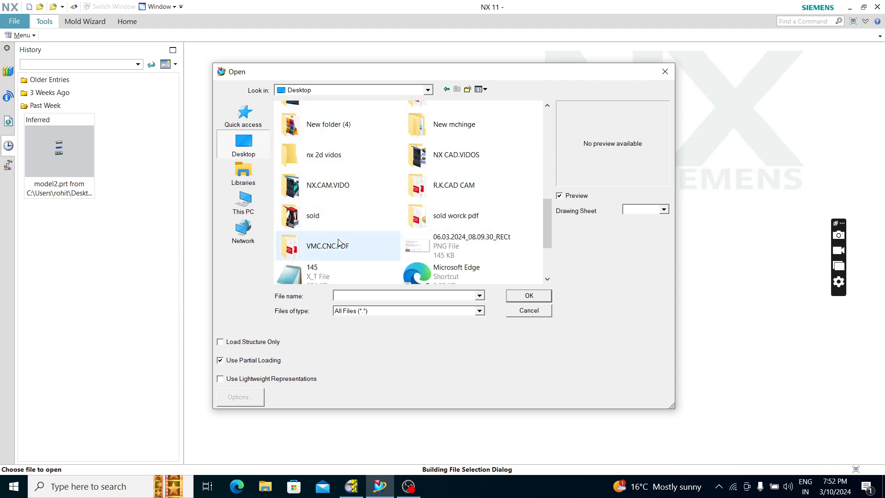
pyautogui.scroll(5, 339, 242)
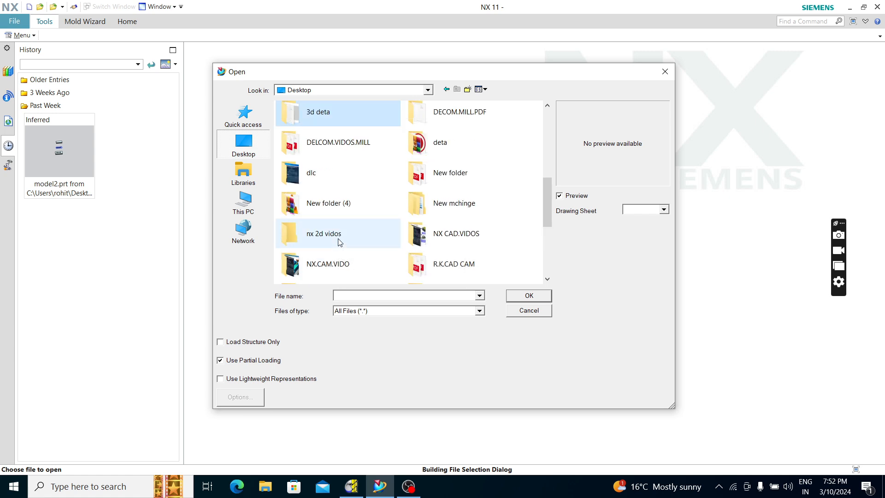
pyautogui.doubleClick(334, 118)
pyautogui.scroll(-1, 311, 230)
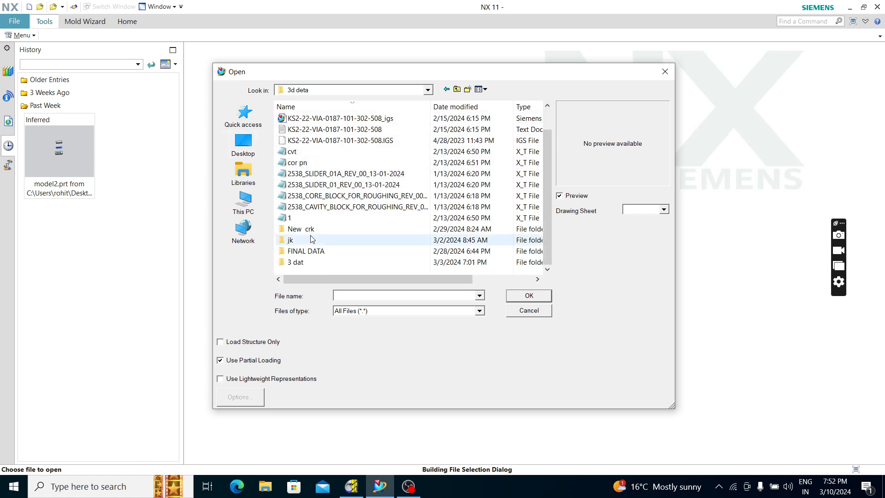
pyautogui.doubleClick(305, 243)
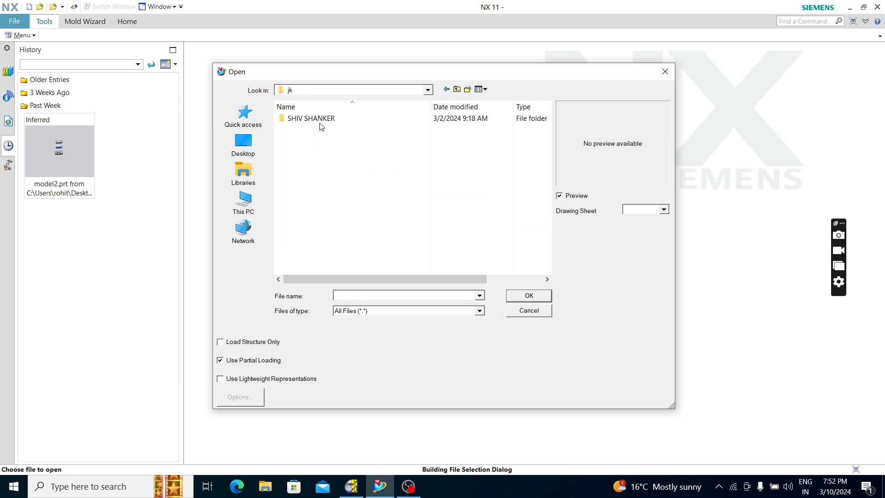
pyautogui.click(401, 312)
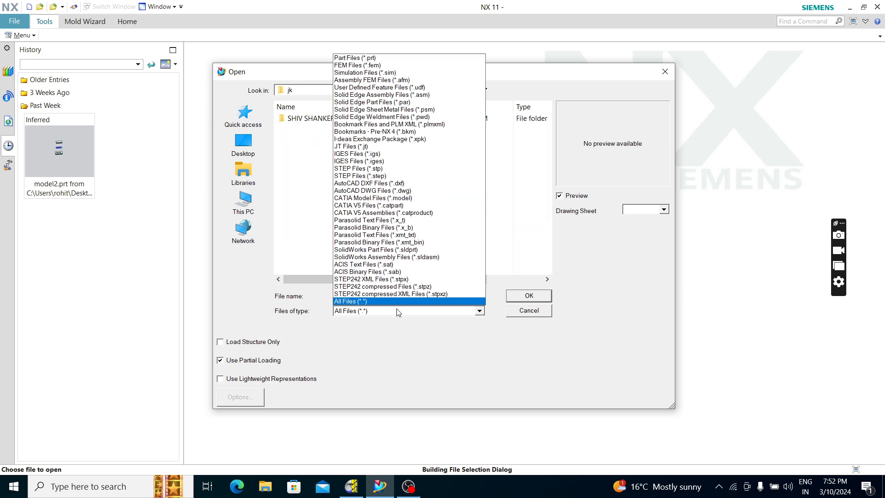
pyautogui.click(397, 304)
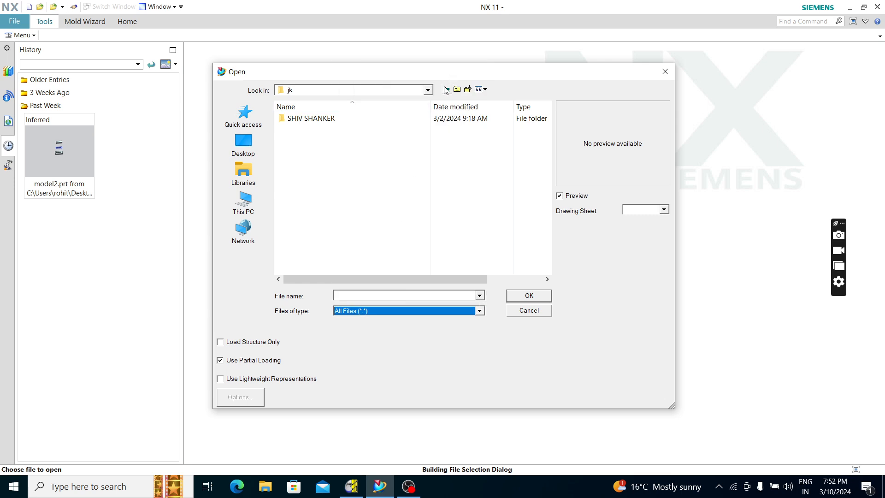
pyautogui.click(446, 90)
pyautogui.scroll(-1, 317, 235)
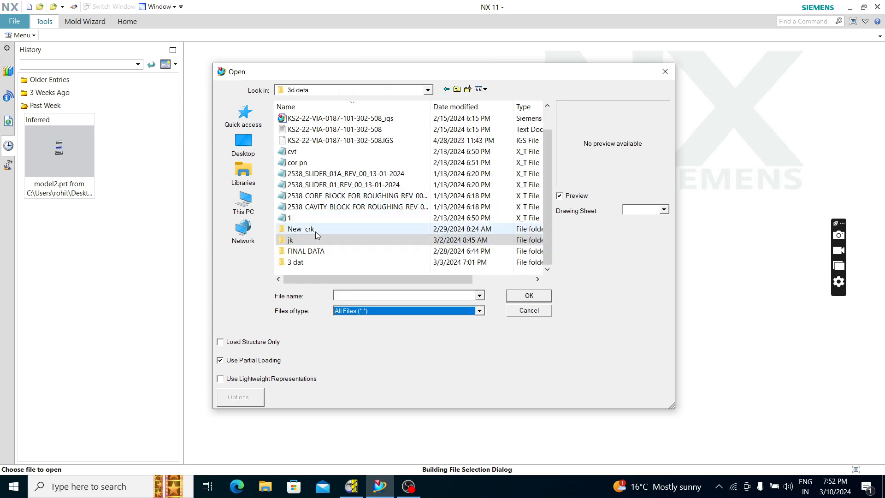
pyautogui.doubleClick(317, 230)
pyautogui.click(446, 90)
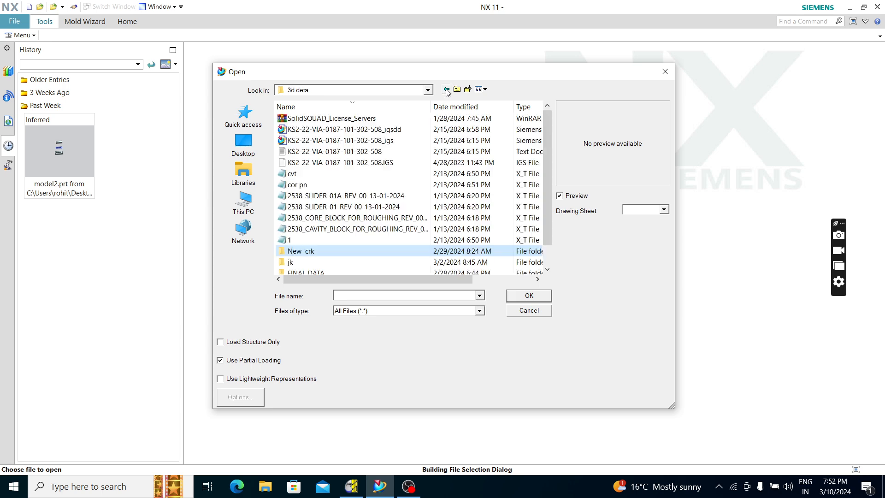
# Open 6223_COMPLETE-ASSY from the 3 dat folder and close the assembly update report
pyautogui.scroll(-1, 304, 272)
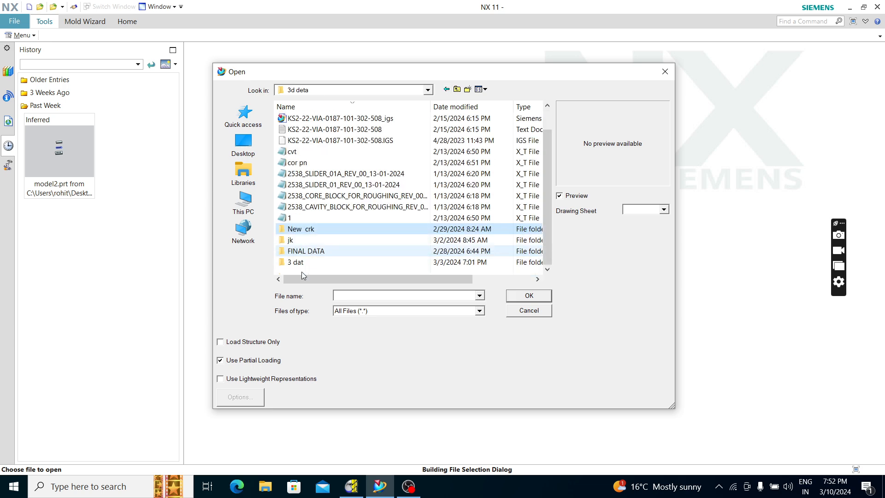
pyautogui.doubleClick(297, 263)
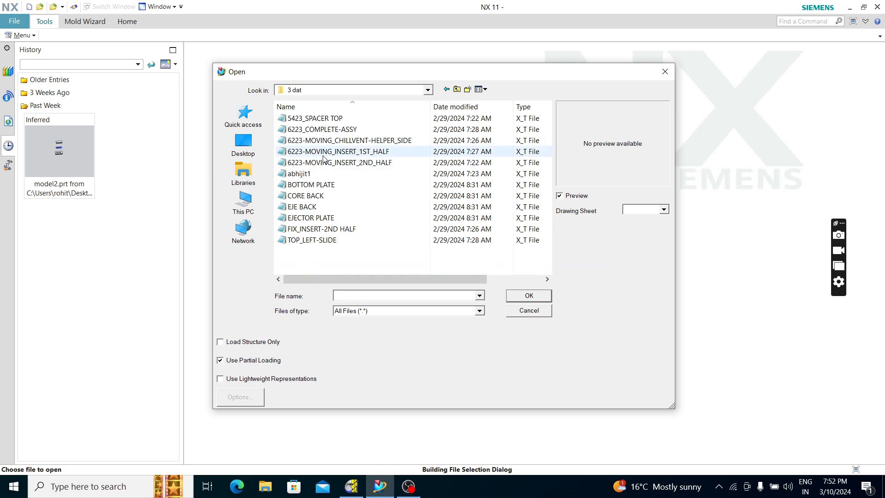
pyautogui.click(341, 131)
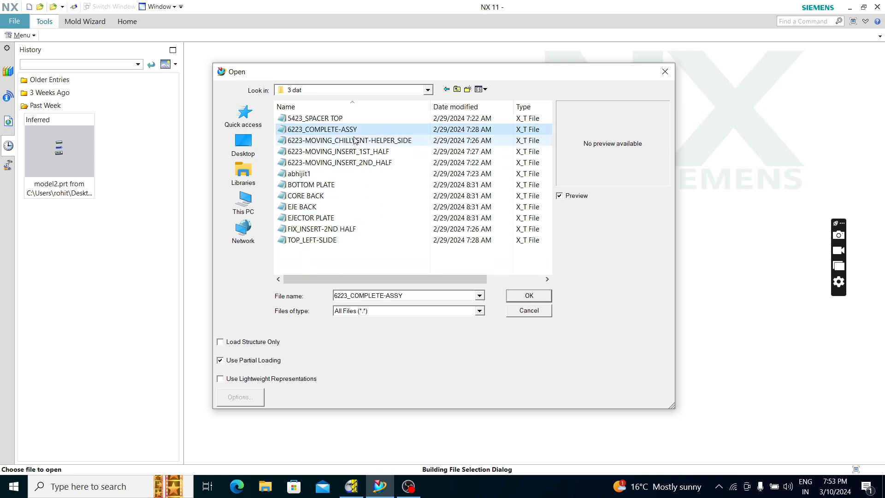
pyautogui.click(525, 296)
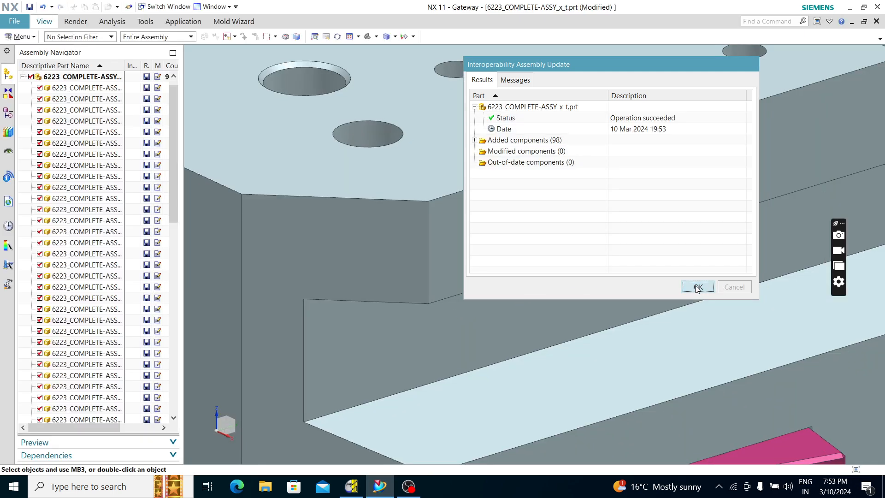
pyautogui.click(697, 287)
# Hide the large top plate with the cooling grooves that surrounds the purple sprue bushing
pyautogui.scroll(-10, 553, 302)
pyautogui.moveTo(553, 300); pyautogui.dragTo(535, 97, button='middle')
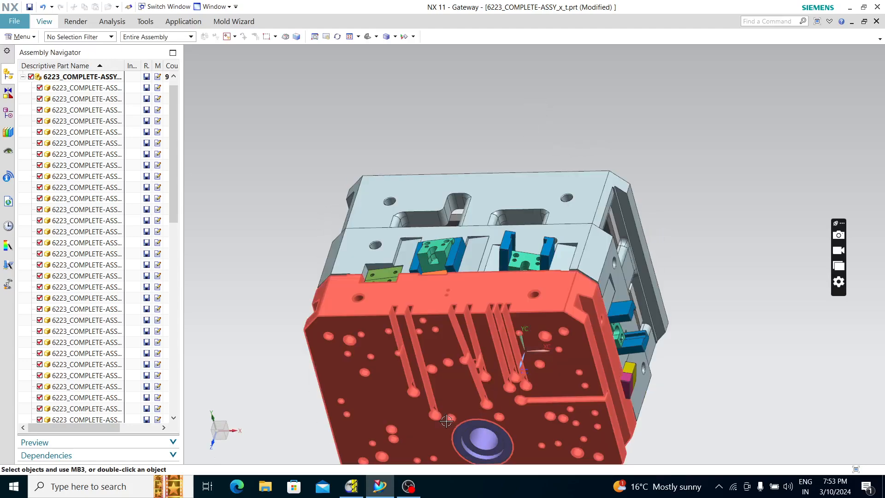
pyautogui.moveTo(446, 421); pyautogui.dragTo(578, 328, button='middle')
pyautogui.scroll(3, 434, 213)
pyautogui.scroll(-4, 414, 207)
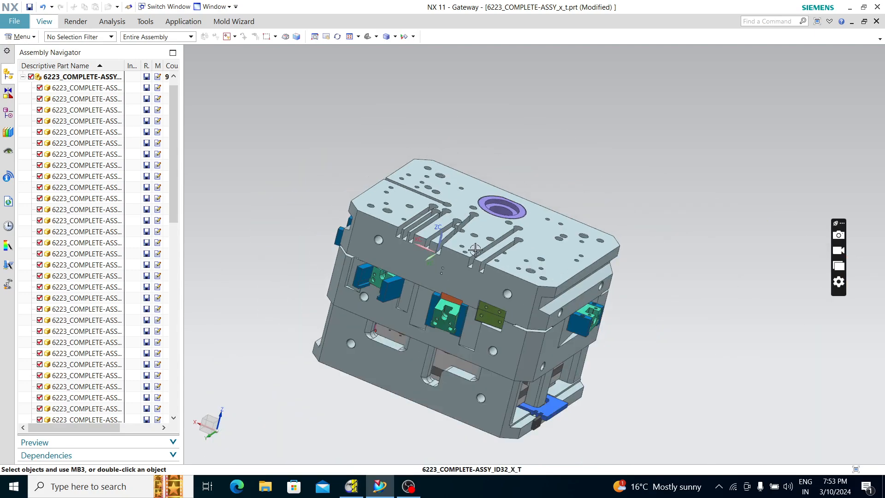
pyautogui.moveTo(475, 249); pyautogui.dragTo(383, 229, button='middle')
pyautogui.rightClick(382, 228)
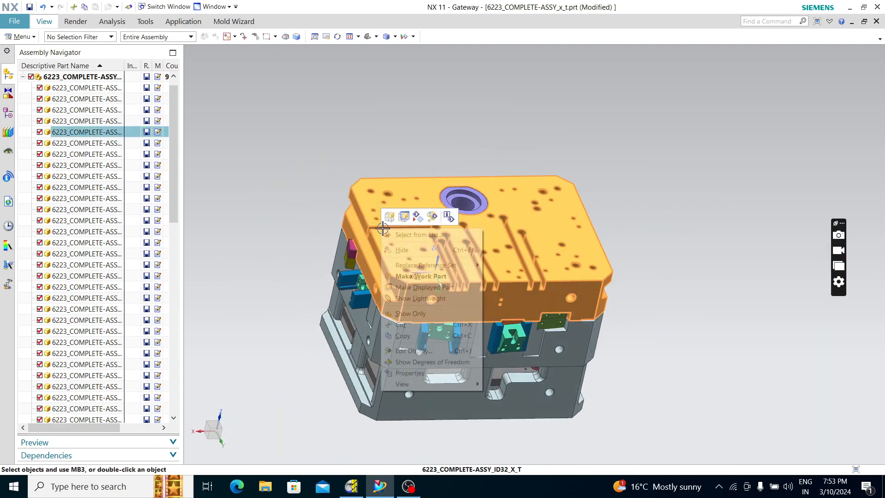
pyautogui.click(404, 249)
# Hide the lower housing block beneath the slide-carrying plate of the mold
pyautogui.moveTo(511, 221); pyautogui.dragTo(363, 166, button='middle')
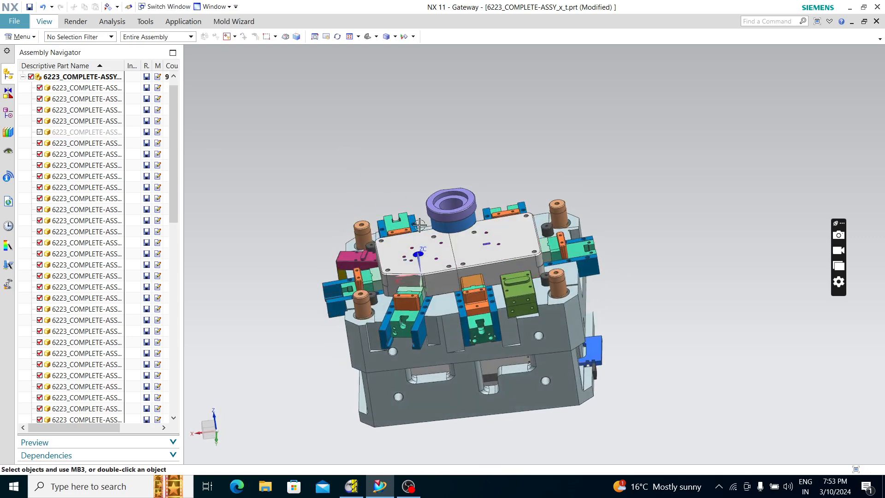
pyautogui.moveTo(593, 210); pyautogui.dragTo(638, 212, button='middle')
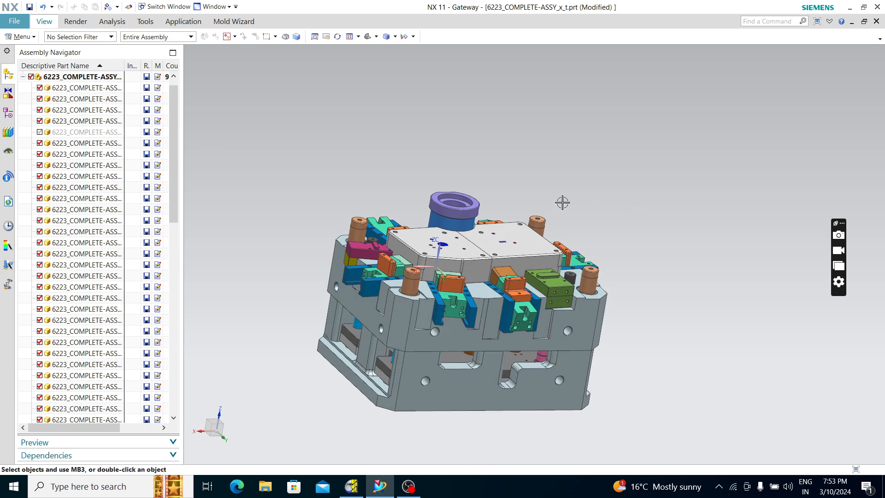
pyautogui.scroll(-3, 611, 239)
pyautogui.scroll(4, 486, 330)
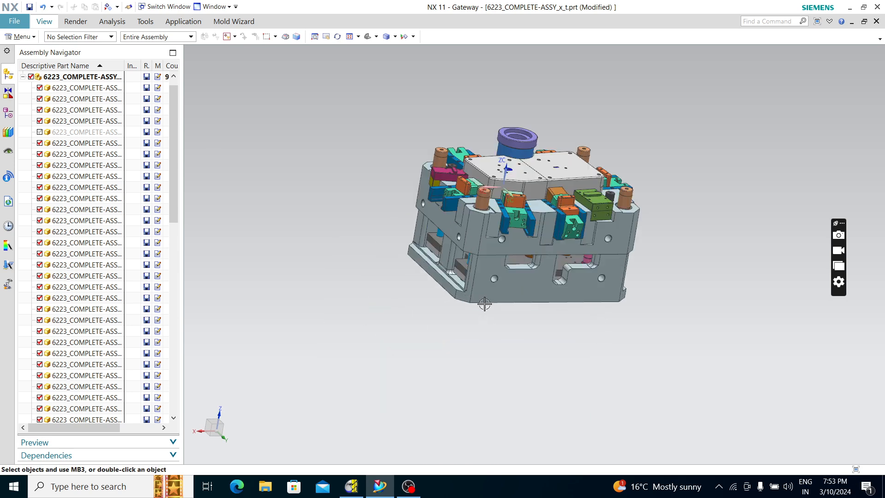
pyautogui.rightClick(494, 274)
pyautogui.click(514, 295)
# Examine the exposed ejector plates and pins from below, and the inserts and slides from above
pyautogui.moveTo(515, 295); pyautogui.dragTo(712, 144, button='middle')
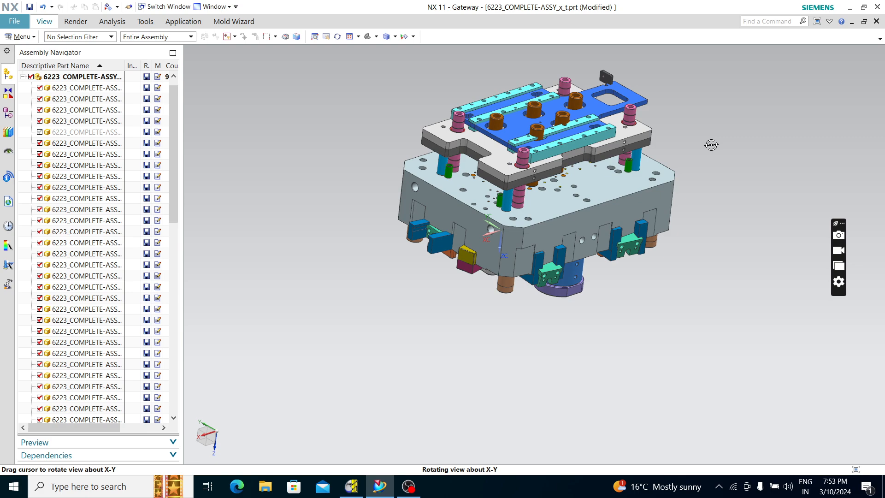
pyautogui.scroll(3, 507, 150)
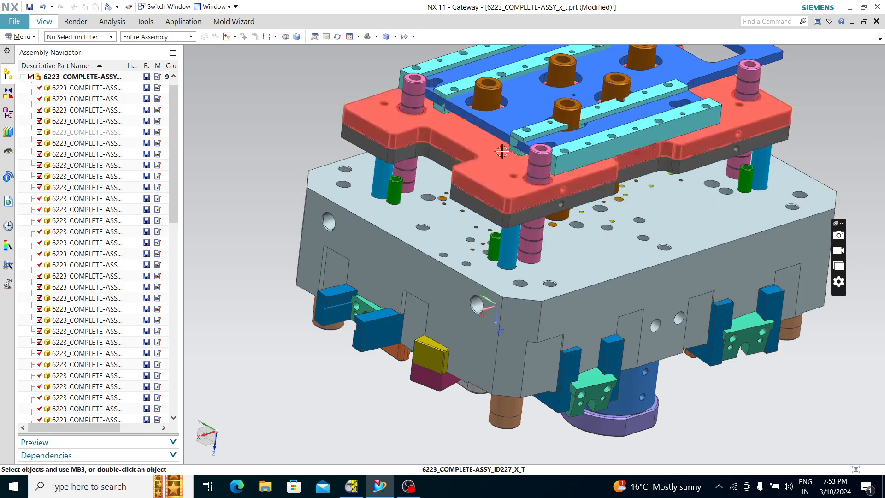
pyautogui.scroll(-2, 506, 149)
pyautogui.moveTo(524, 189); pyautogui.dragTo(503, 95, button='middle')
pyautogui.scroll(4, 522, 127)
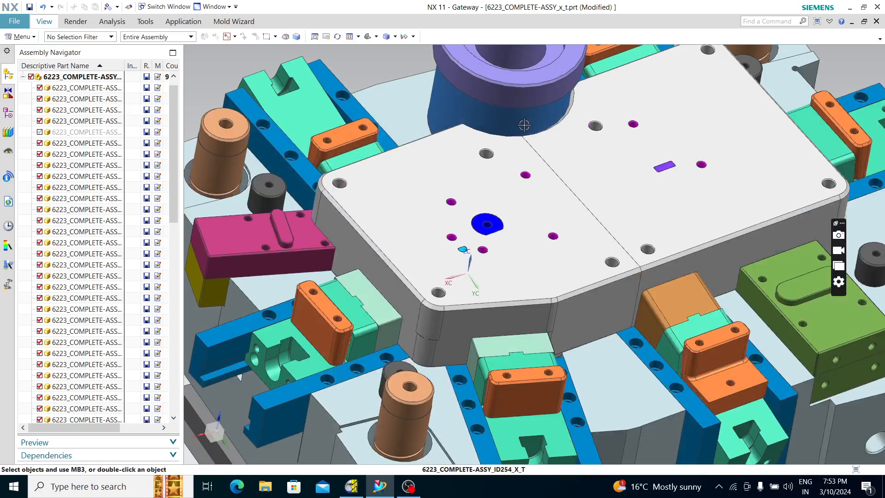
pyautogui.scroll(-2, 523, 127)
pyautogui.moveTo(530, 223); pyautogui.dragTo(488, 178, button='middle')
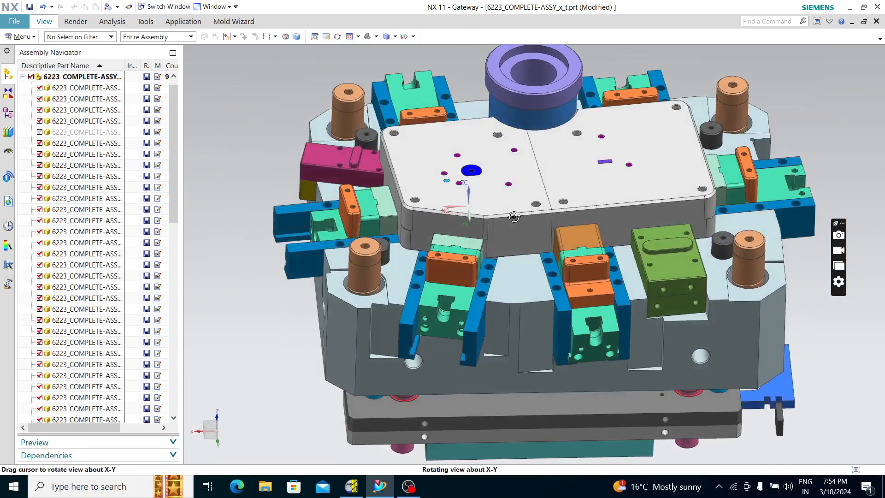
# Hide the white insert half around the blue pin to view the cores beneath it, and show it again
pyautogui.rightClick(491, 183)
pyautogui.click(511, 206)
pyautogui.moveTo(516, 210); pyautogui.dragTo(536, 206, button='middle')
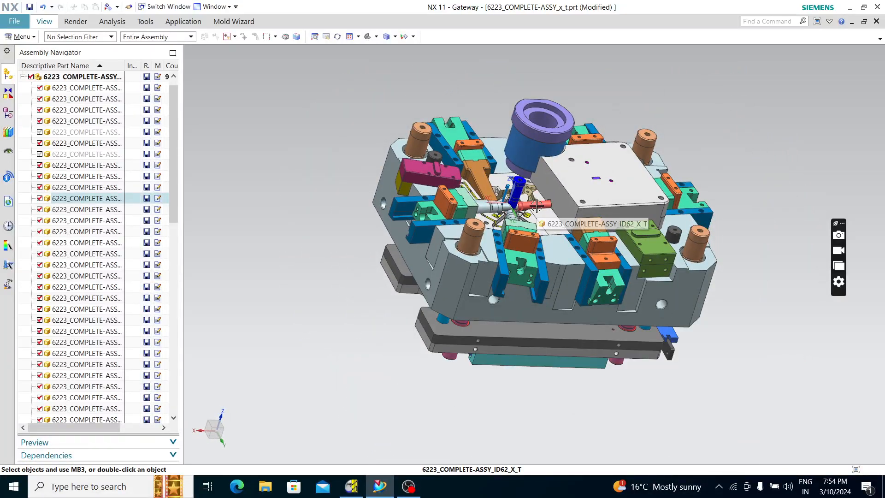
pyautogui.click(40, 154)
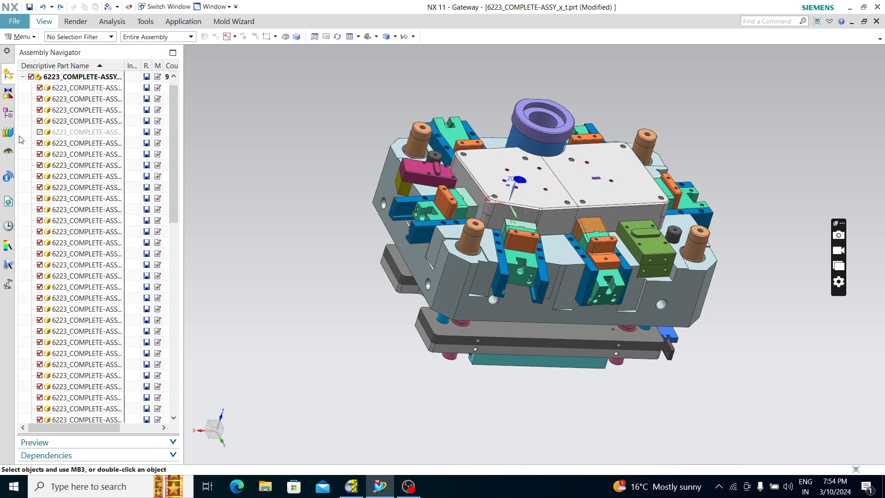
# Export the white insert half around the blue pin as a Parasolid text file named cavity on the Desktop
pyautogui.click(11, 21)
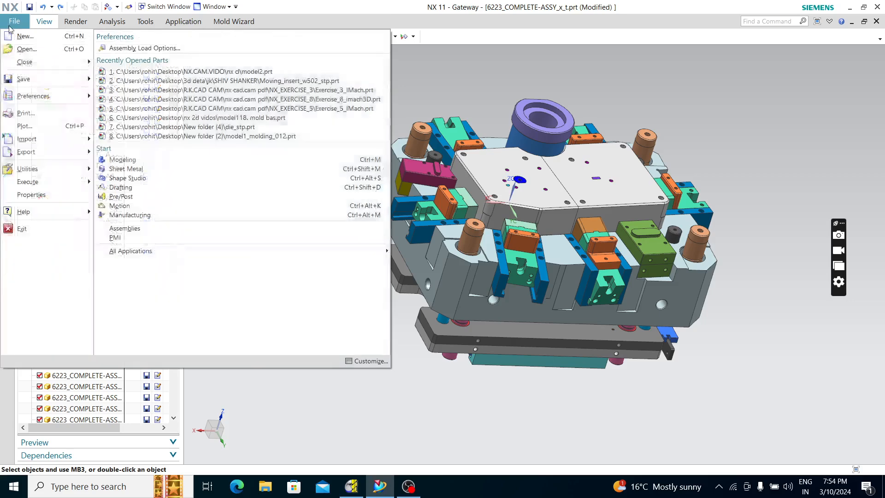
pyautogui.moveTo(28, 151)
pyautogui.click(119, 74)
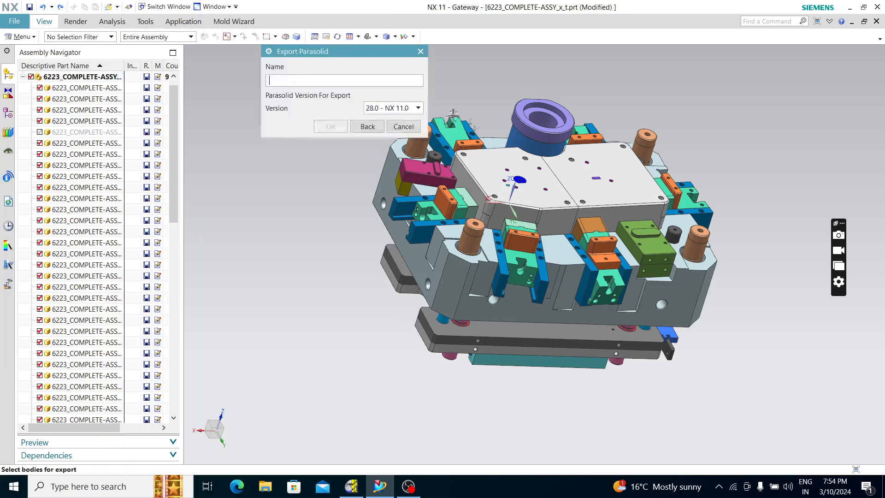
pyautogui.click(512, 185)
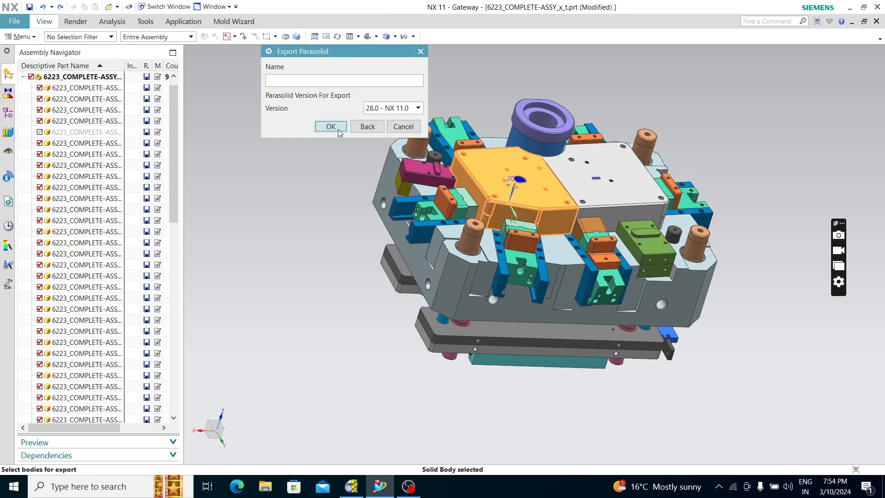
pyautogui.click(331, 126)
pyautogui.click(255, 146)
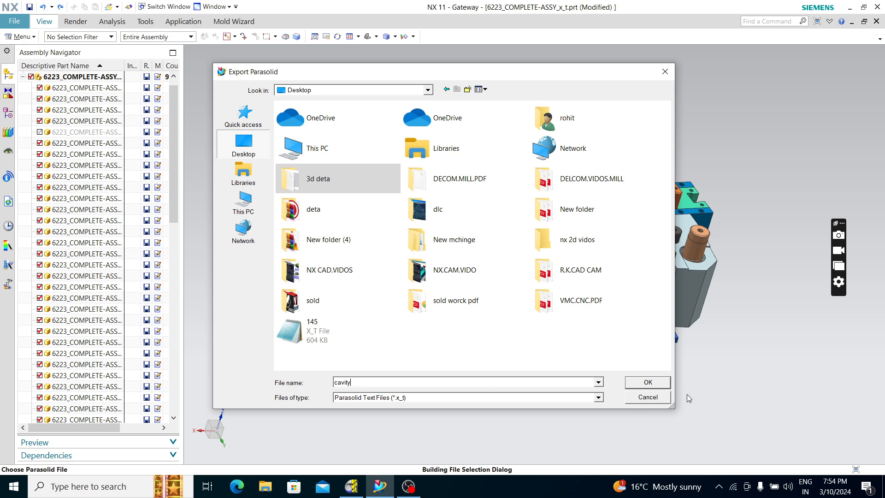
pyautogui.click(653, 382)
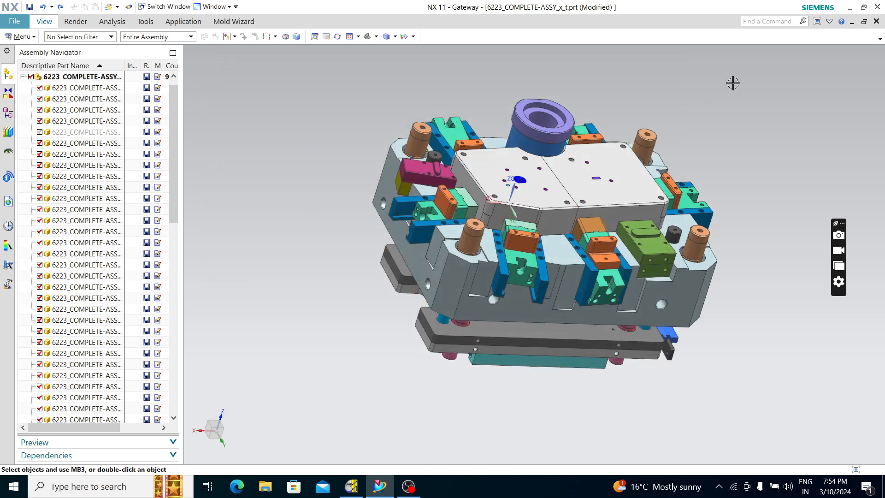
# Switch to PowerMILL and import the cavity.x_t file from the desktop as a model
pyautogui.click(848, 11)
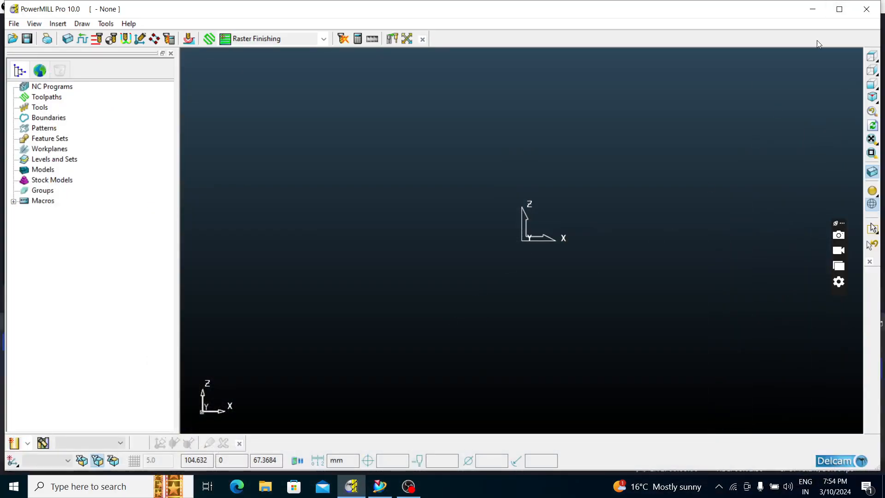
pyautogui.click(819, 7)
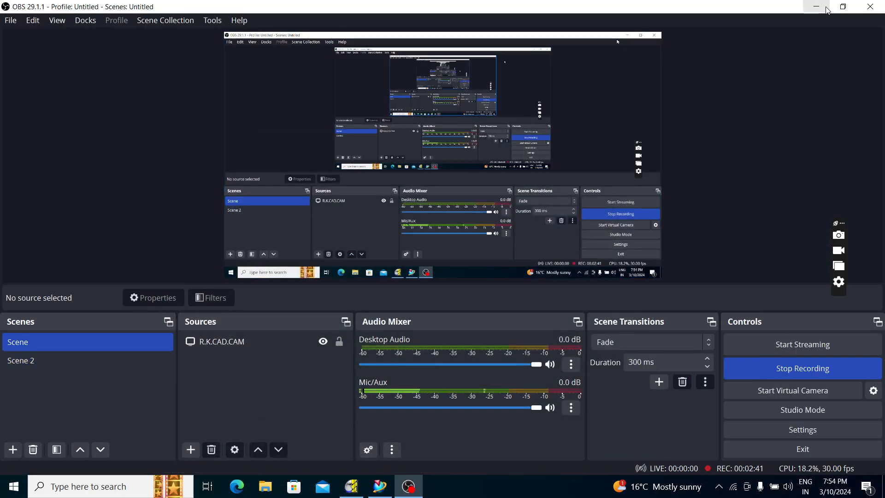
pyautogui.click(816, 7)
pyautogui.moveTo(153, 417); pyautogui.dragTo(391, 391)
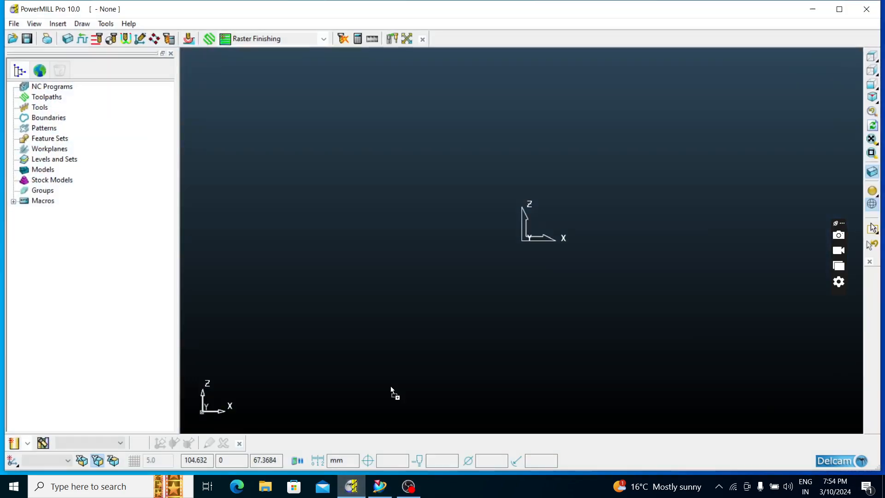
pyautogui.moveTo(477, 227); pyautogui.dragTo(478, 227)
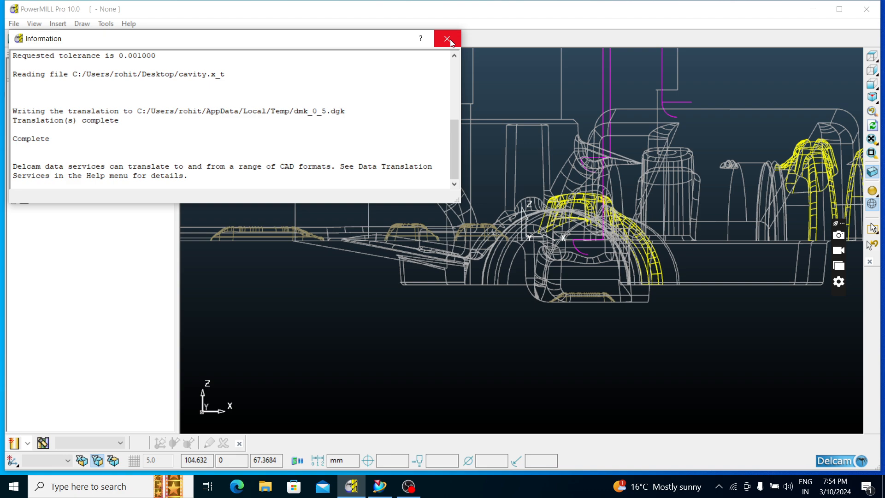
pyautogui.click(449, 39)
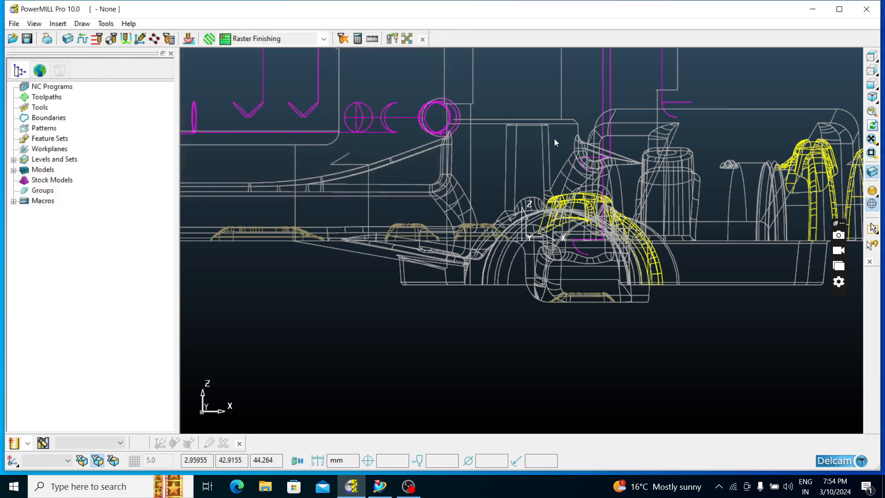
# Display the cavity model shaded and inspect the molding channels and pockets around its centre
pyautogui.click(872, 56)
pyautogui.click(871, 191)
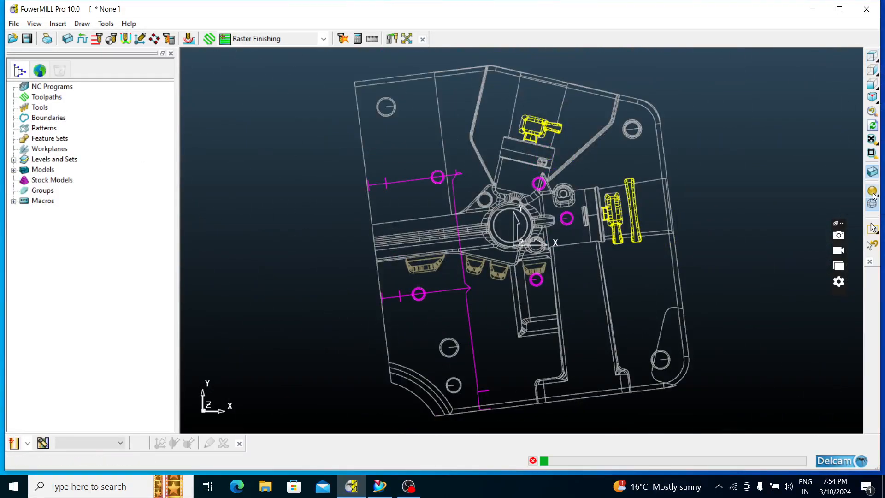
pyautogui.moveTo(715, 245)
pyautogui.mouseDown(button='middle')
pyautogui.moveTo(657, 148)
pyautogui.moveTo(695, 82)
pyautogui.moveTo(610, 189)
pyautogui.moveTo(183, 266)
pyautogui.moveTo(195, 391)
pyautogui.moveTo(316, 167)
pyautogui.moveTo(290, 144)
pyautogui.moveTo(413, 244)
pyautogui.moveTo(474, 246)
pyautogui.moveTo(355, 276)
pyautogui.mouseUp(button='middle')
pyautogui.scroll(5, 483, 220)
pyautogui.moveTo(528, 205); pyautogui.dragTo(641, 119, button='middle')
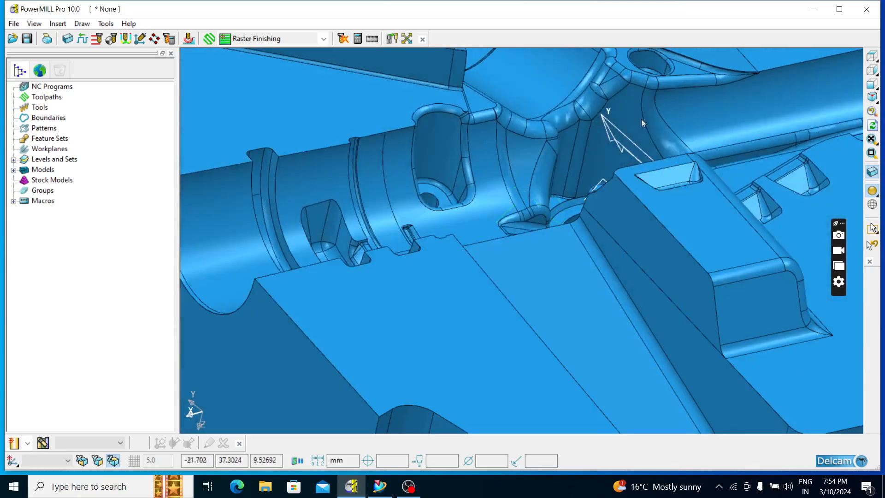
pyautogui.scroll(-4, 488, 164)
pyautogui.moveTo(489, 165)
pyautogui.mouseDown(button='middle')
pyautogui.moveTo(449, 182)
pyautogui.moveTo(374, 152)
pyautogui.moveTo(336, 201)
pyautogui.moveTo(518, 212)
pyautogui.moveTo(576, 103)
pyautogui.moveTo(459, 161)
pyautogui.moveTo(430, 226)
pyautogui.moveTo(574, 151)
pyautogui.moveTo(623, 86)
pyautogui.moveTo(332, 130)
pyautogui.moveTo(395, 138)
pyautogui.moveTo(599, 211)
pyautogui.moveTo(602, 184)
pyautogui.moveTo(527, 187)
pyautogui.moveTo(568, 158)
pyautogui.moveTo(444, 210)
pyautogui.moveTo(562, 215)
pyautogui.moveTo(519, 200)
pyautogui.mouseUp(button='middle')
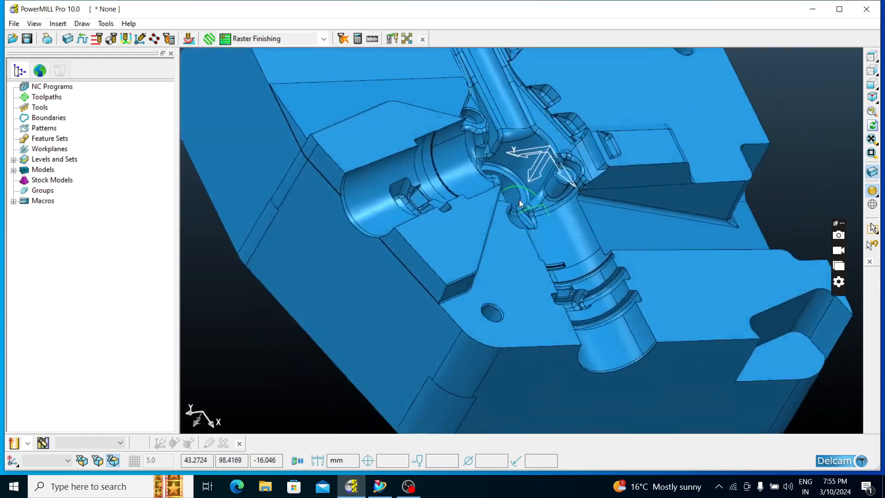
# Examine the cavity's flat back face with its holes and its side walls, from above and at an angle
pyautogui.click(871, 56)
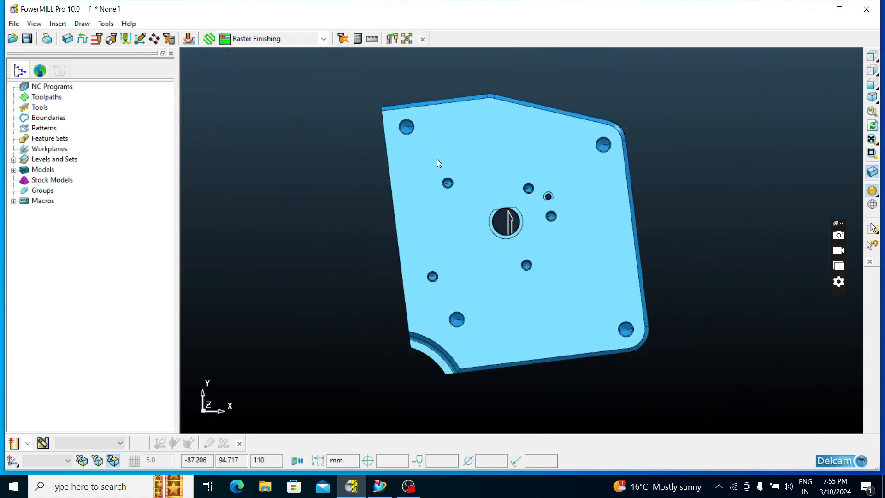
pyautogui.moveTo(340, 85); pyautogui.dragTo(669, 387)
pyautogui.click(871, 57)
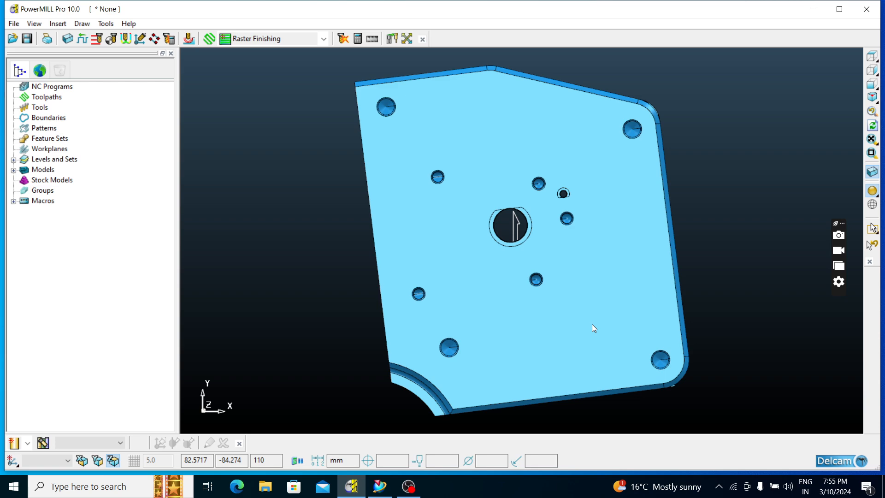
pyautogui.moveTo(594, 328); pyautogui.dragTo(521, 197, button='middle')
pyautogui.moveTo(498, 197); pyautogui.dragTo(497, 202, button='middle')
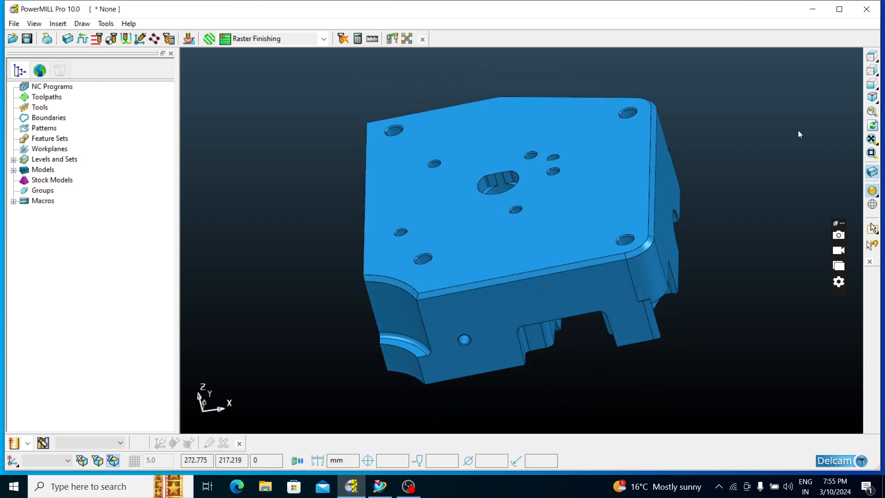
pyautogui.click(870, 57)
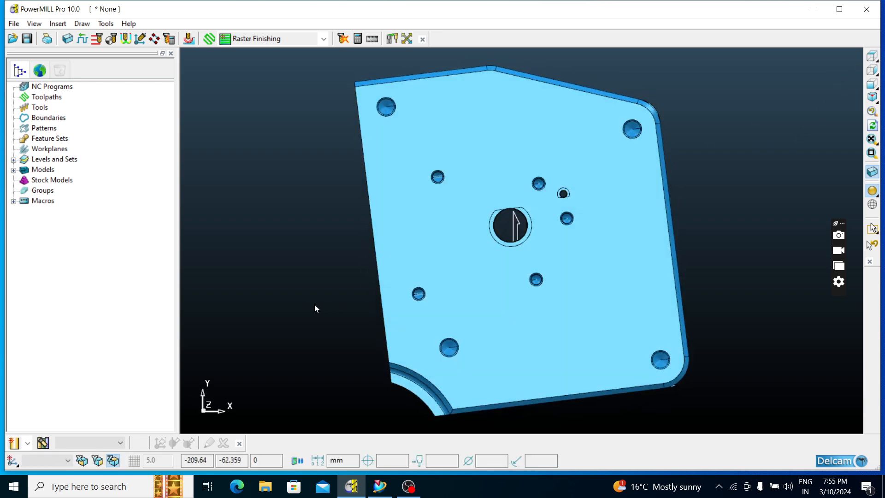
pyautogui.moveTo(314, 304); pyautogui.dragTo(284, 190, button='middle')
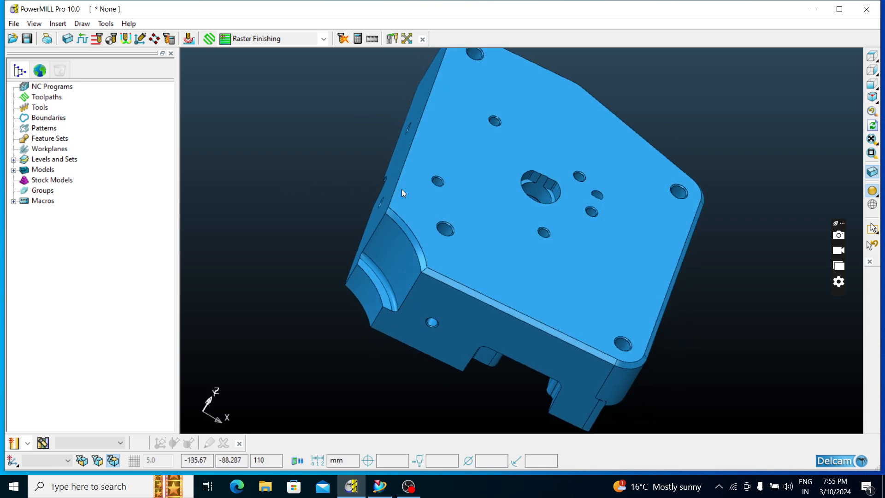
pyautogui.moveTo(402, 189); pyautogui.dragTo(571, 196, button='middle')
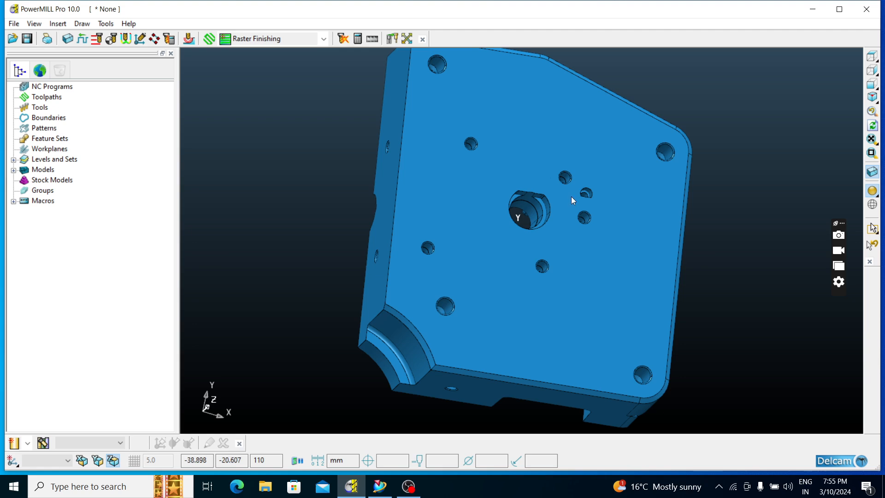
pyautogui.click(873, 57)
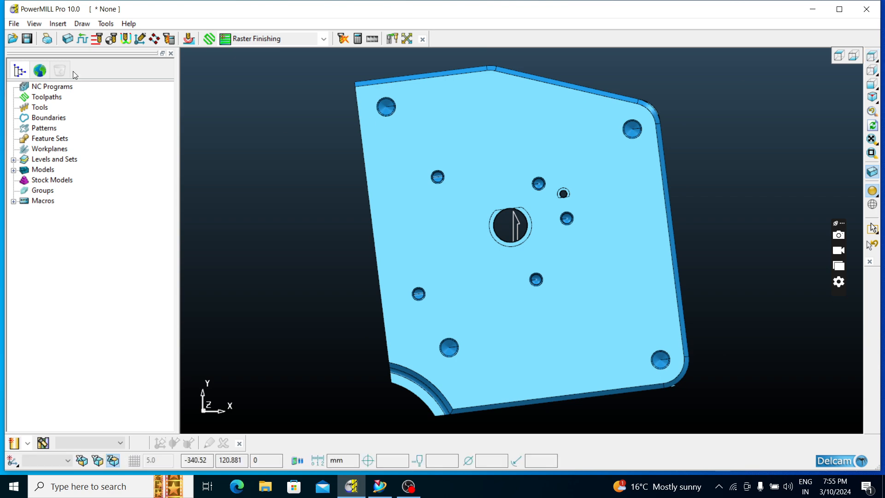
# Create a box block calculated from the model limits with tolerance 0.1 and expansion 0.0
pyautogui.click(68, 39)
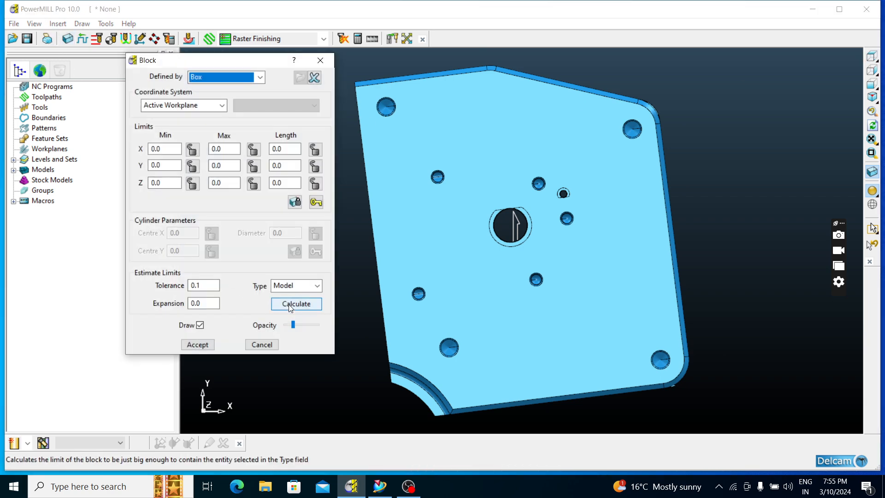
pyautogui.click(291, 303)
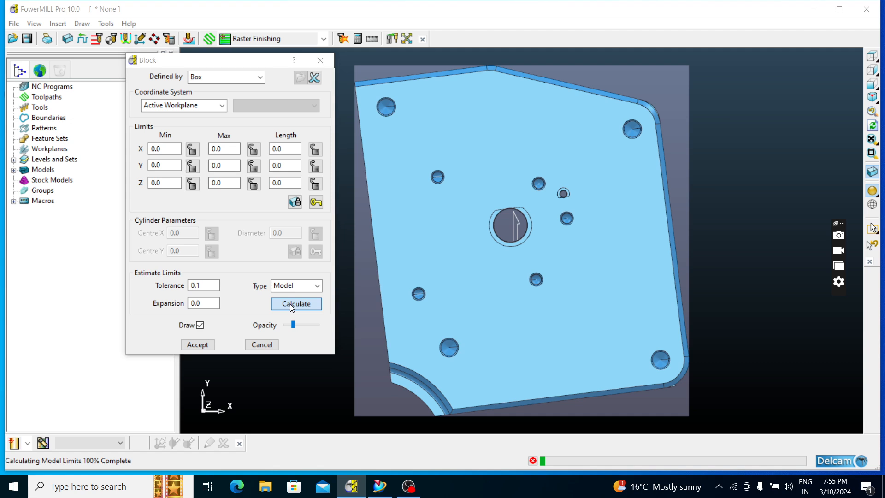
pyautogui.click(202, 345)
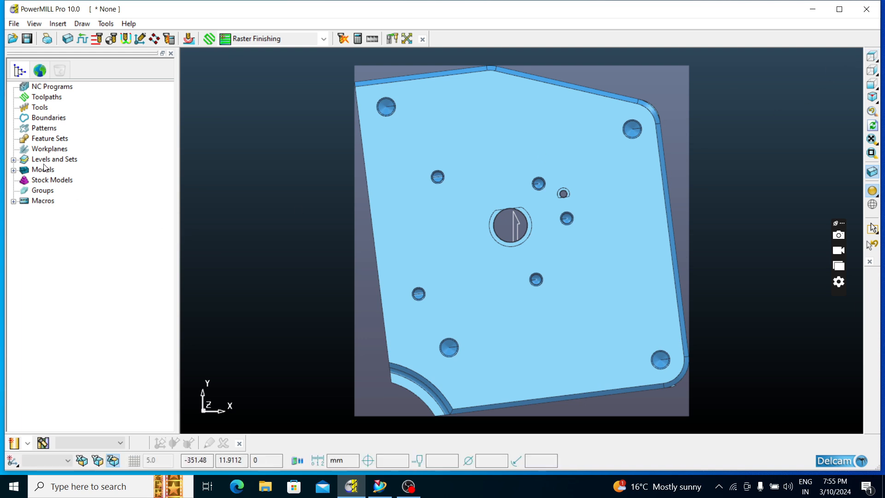
pyautogui.rightClick(44, 149)
pyautogui.moveTo(111, 190)
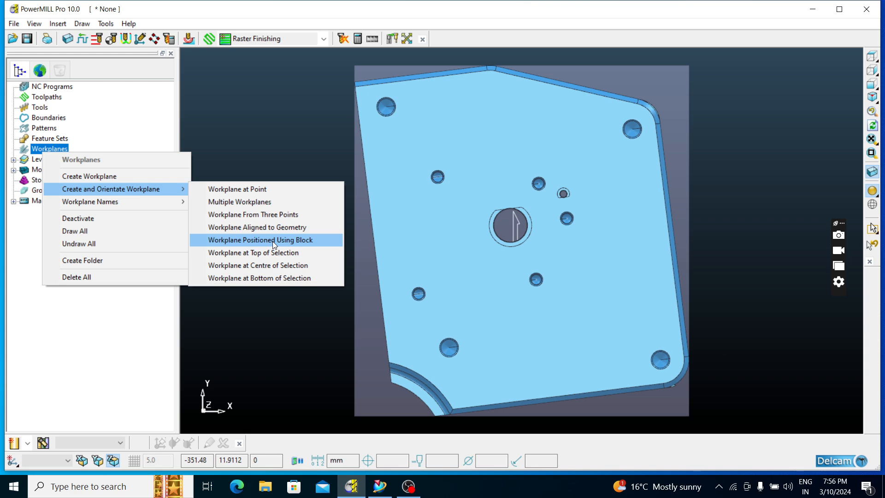
pyautogui.click(272, 130)
# Create a workplane positioned using the block, at the centre of the block's top face
pyautogui.moveTo(399, 309); pyautogui.dragTo(434, 304, button='middle')
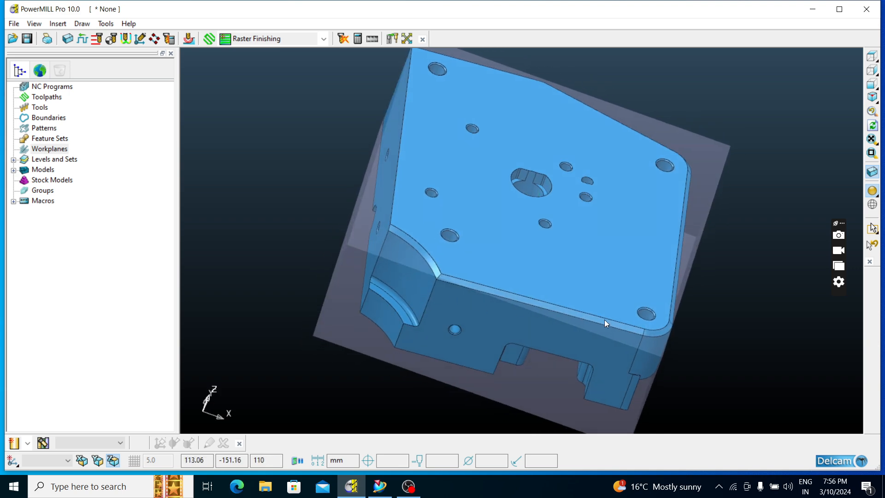
pyautogui.moveTo(621, 257); pyautogui.dragTo(599, 272, button='middle')
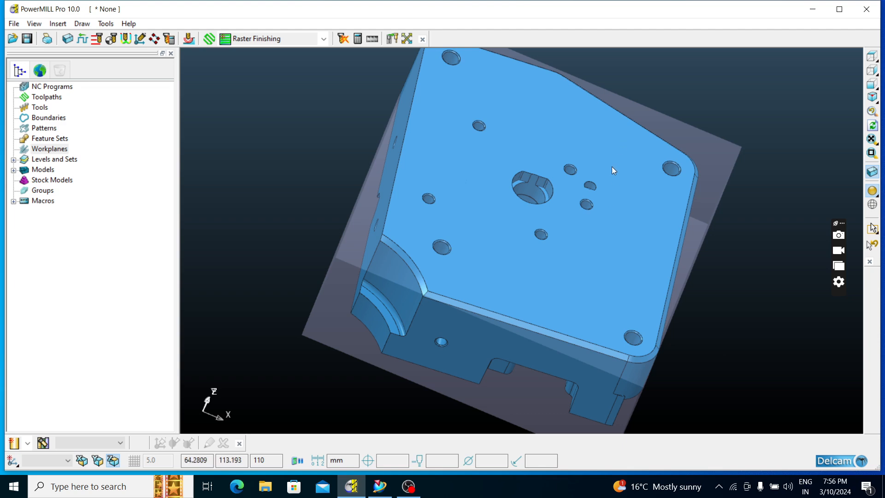
pyautogui.click(872, 56)
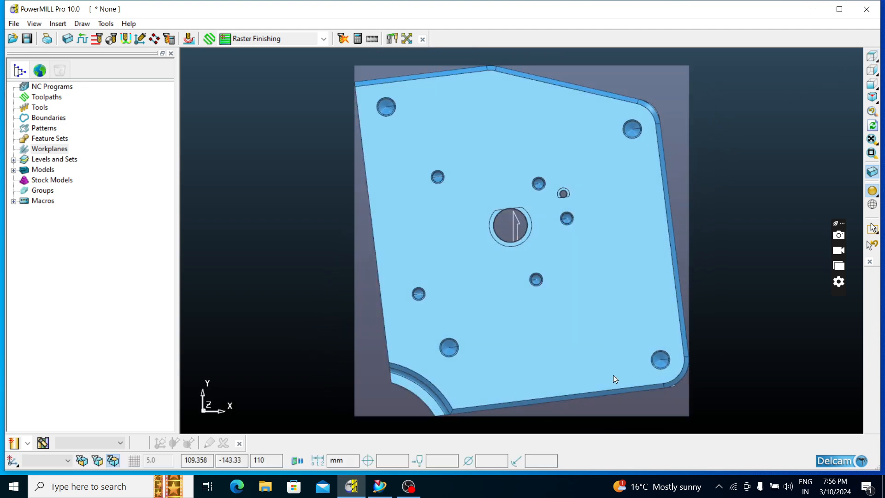
pyautogui.moveTo(613, 374); pyautogui.dragTo(616, 288, button='middle')
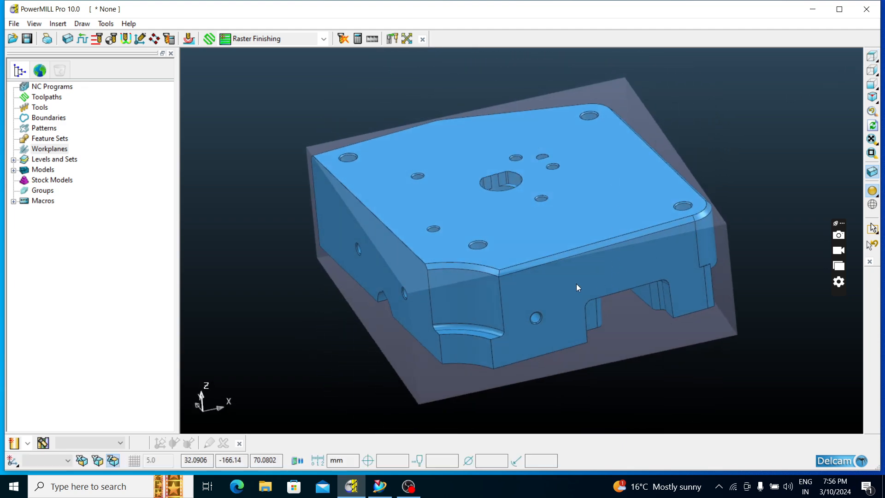
pyautogui.moveTo(645, 281); pyautogui.dragTo(738, 282, button='middle')
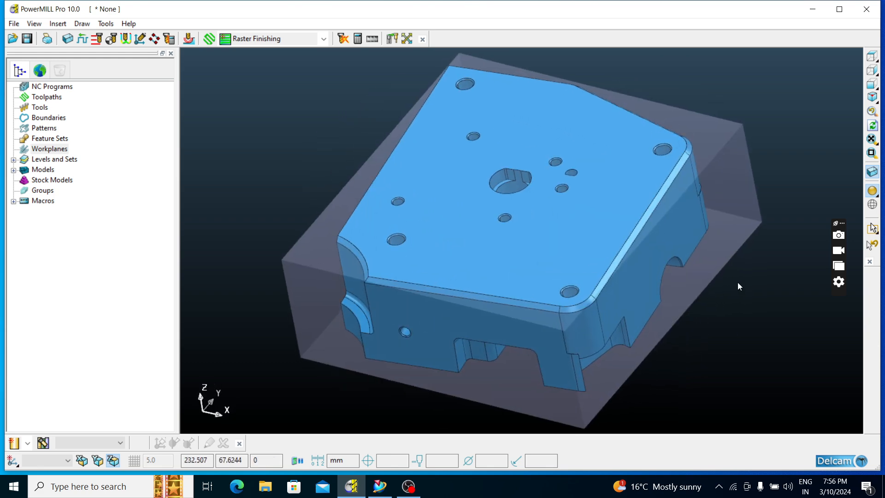
pyautogui.click(877, 53)
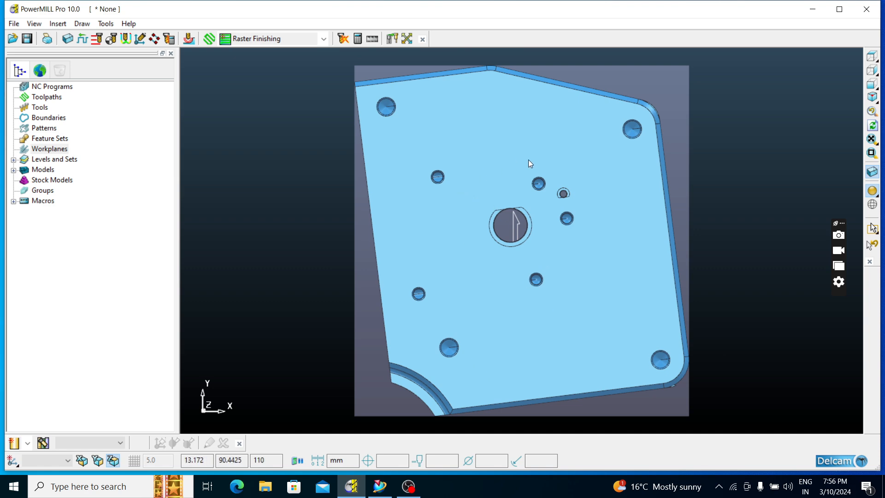
pyautogui.rightClick(58, 152)
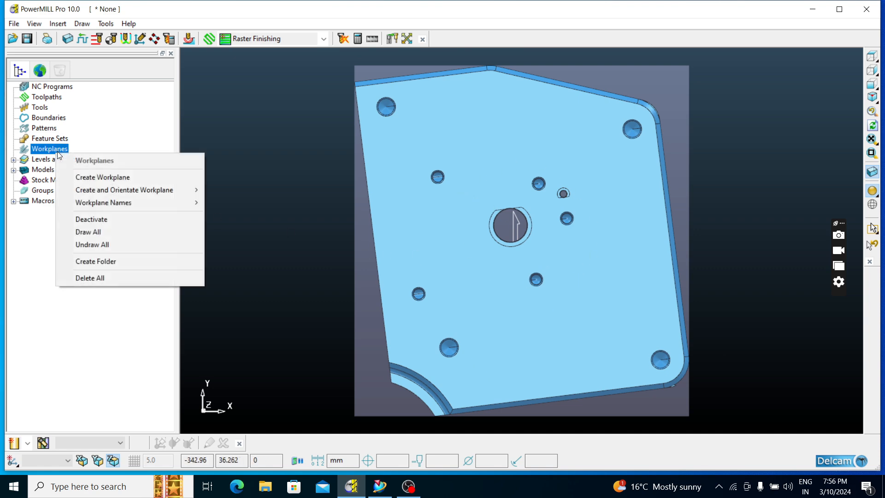
pyautogui.click(269, 241)
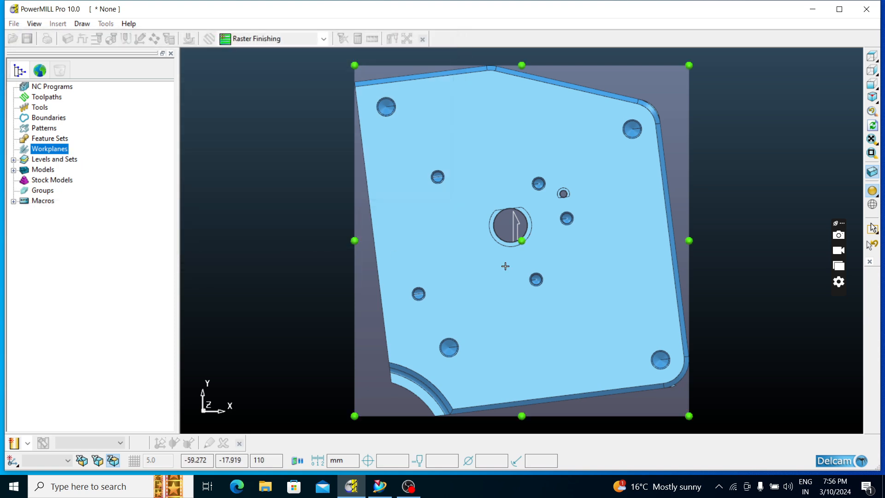
pyautogui.click(521, 241)
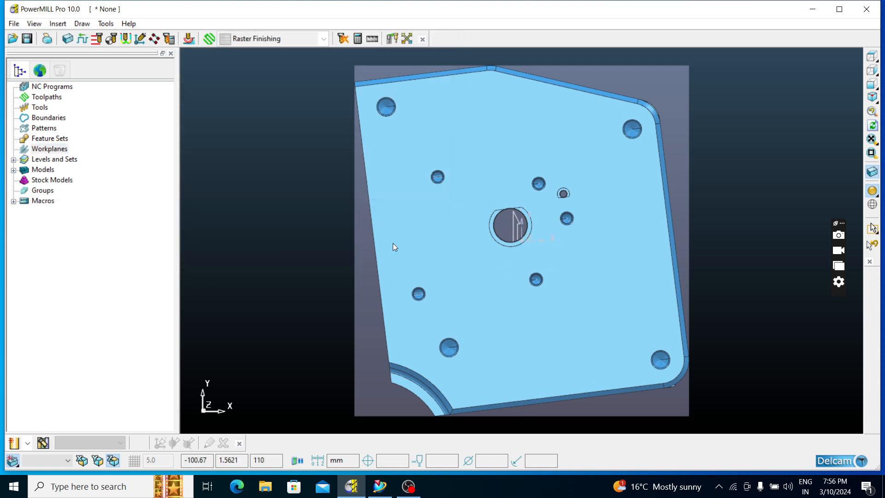
# Activate the new workplane at the block's centre
pyautogui.click(14, 149)
pyautogui.rightClick(55, 159)
pyautogui.click(73, 188)
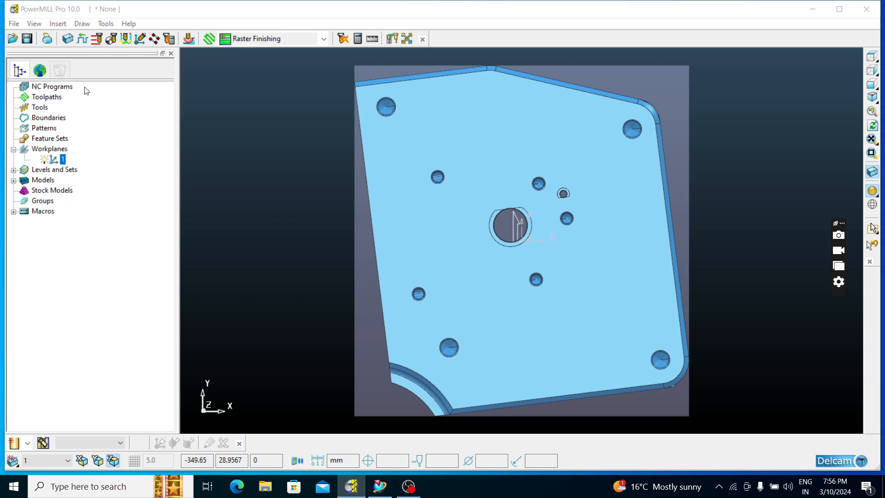
# Recalculate the box block from the model limits relative to the active workplane, with tolerance 0.1 and expansion 0.0
pyautogui.click(67, 39)
pyautogui.click(297, 304)
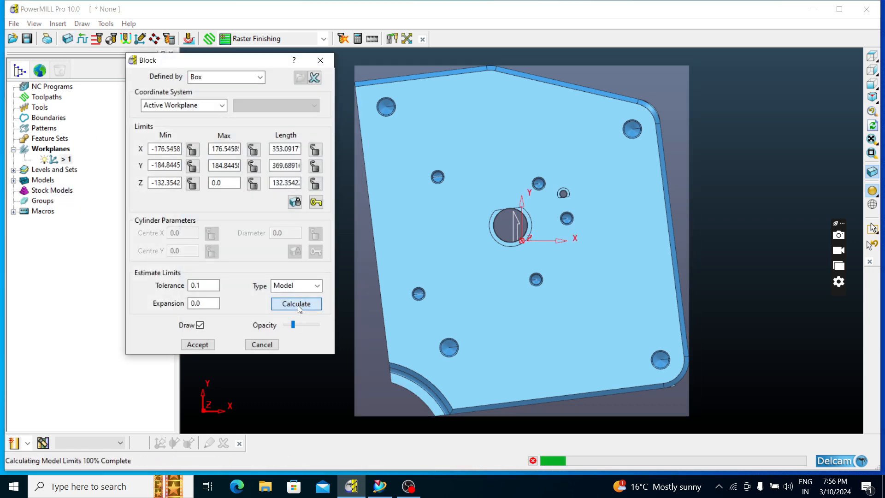
pyautogui.click(198, 345)
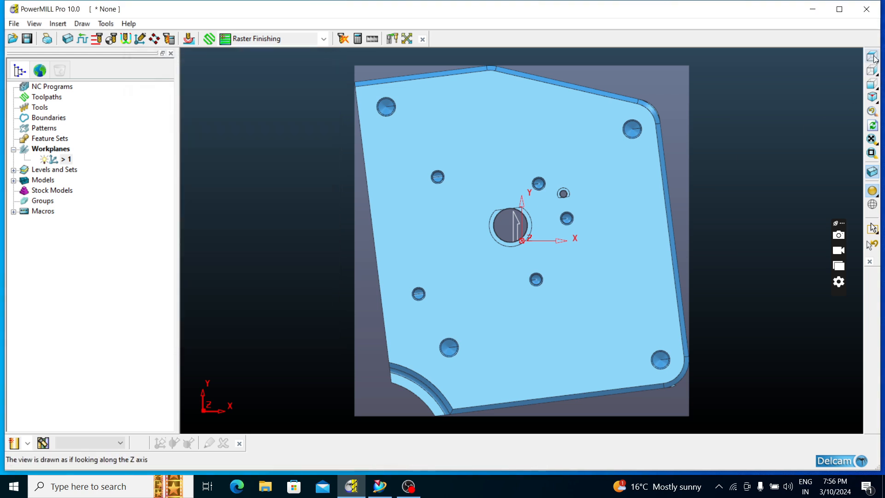
# Examine how the cavity sits inside the block relative to the centre workplane, from above and at an angle
pyautogui.scroll(-2, 548, 314)
pyautogui.scroll(3, 503, 355)
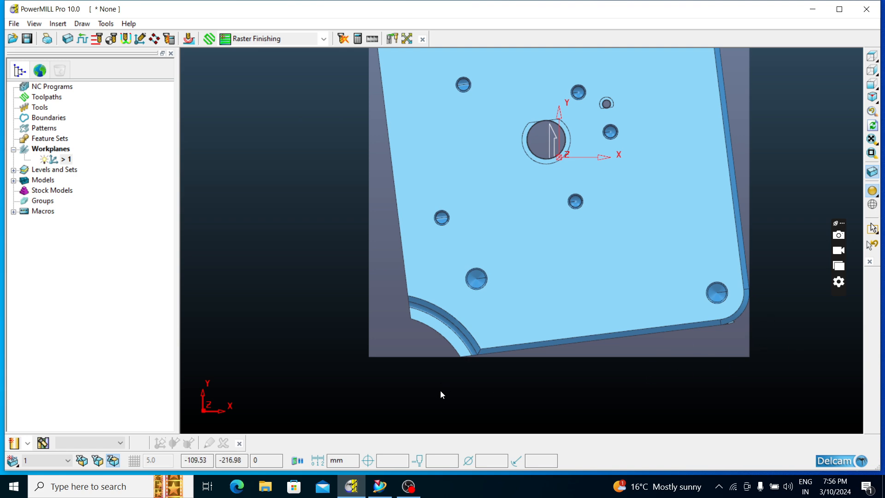
pyautogui.scroll(-2, 547, 253)
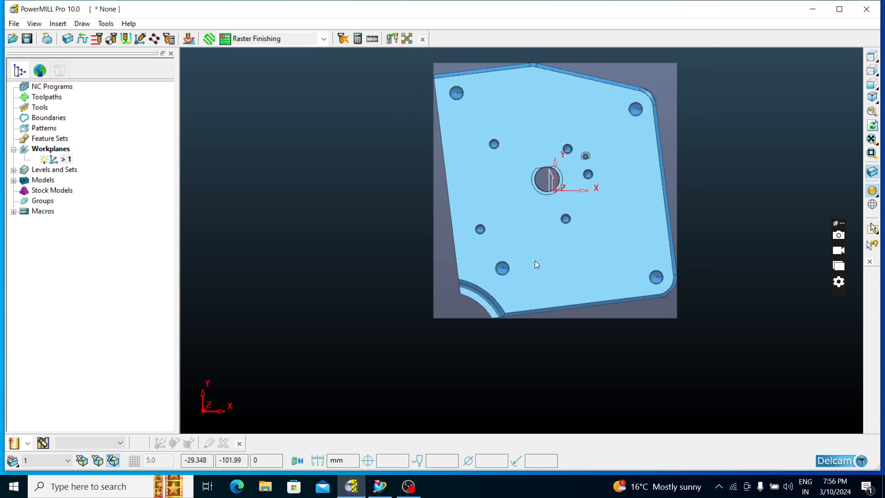
pyautogui.hotkey('ctrl', 'h')
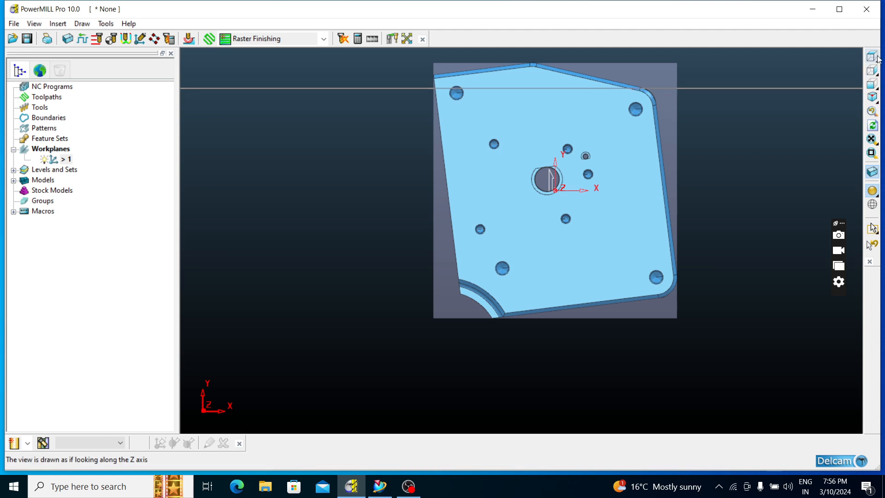
pyautogui.moveTo(878, 59)
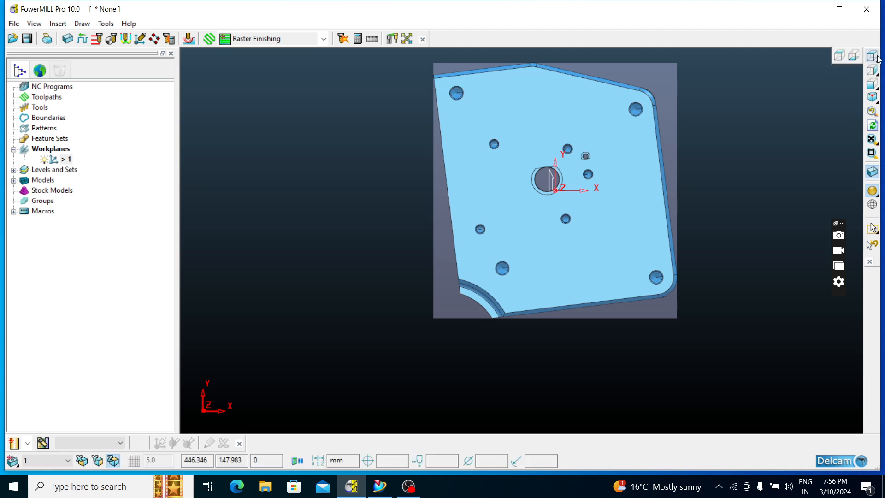
pyautogui.scroll(-3, 546, 235)
pyautogui.scroll(4, 548, 216)
pyautogui.moveTo(548, 212); pyautogui.dragTo(569, 127, button='middle')
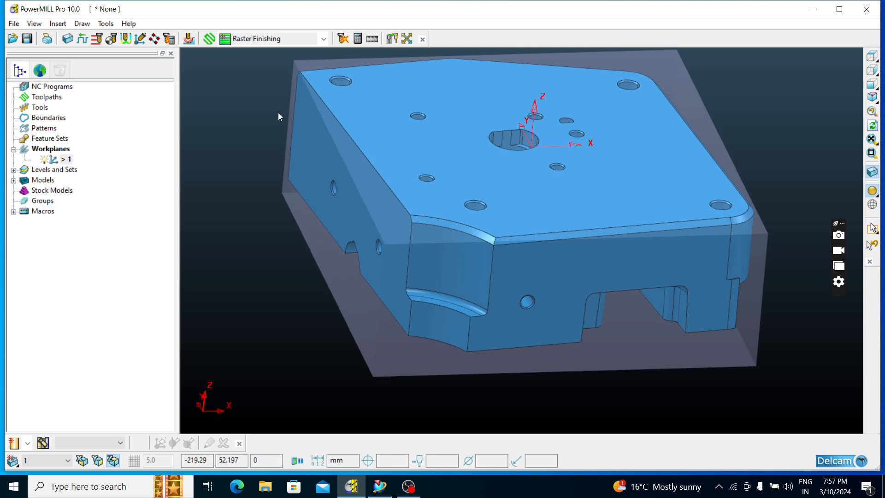
pyautogui.moveTo(671, 201); pyautogui.dragTo(639, 270, button='middle')
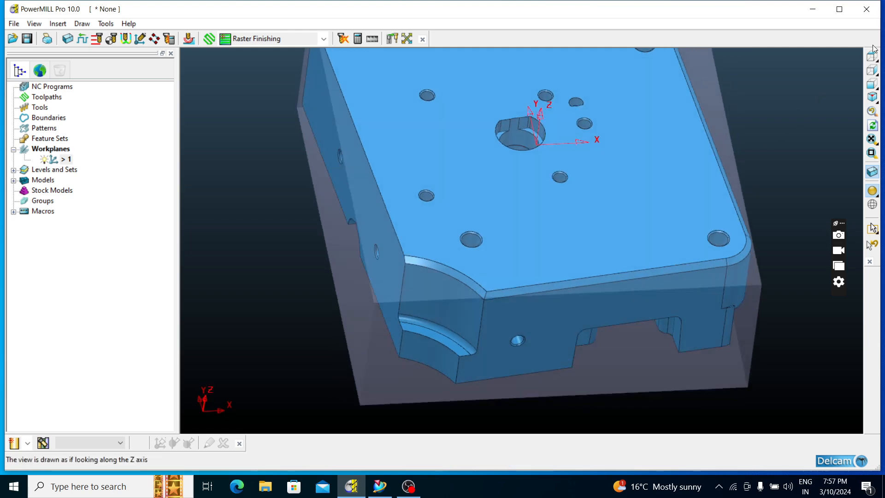
pyautogui.click(871, 56)
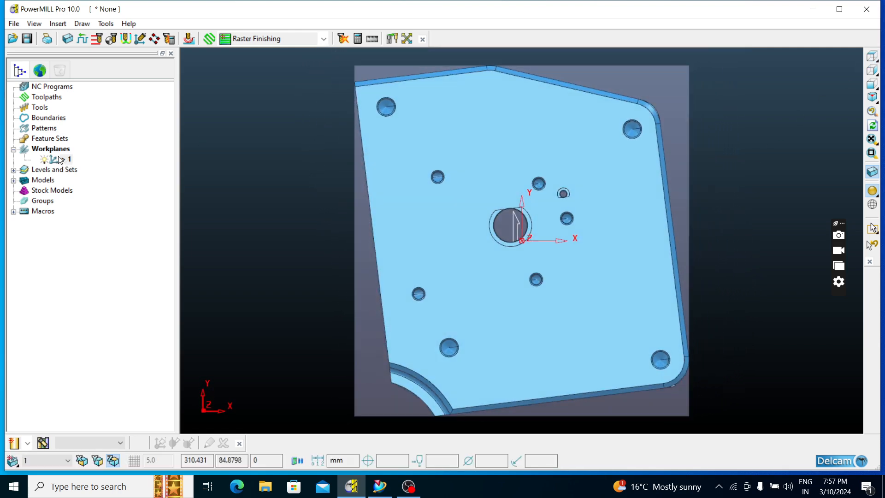
# Create a workplane aligned to geometry on the flat side wall above the notch, next to the quarter-round cut-out corner
pyautogui.rightClick(52, 149)
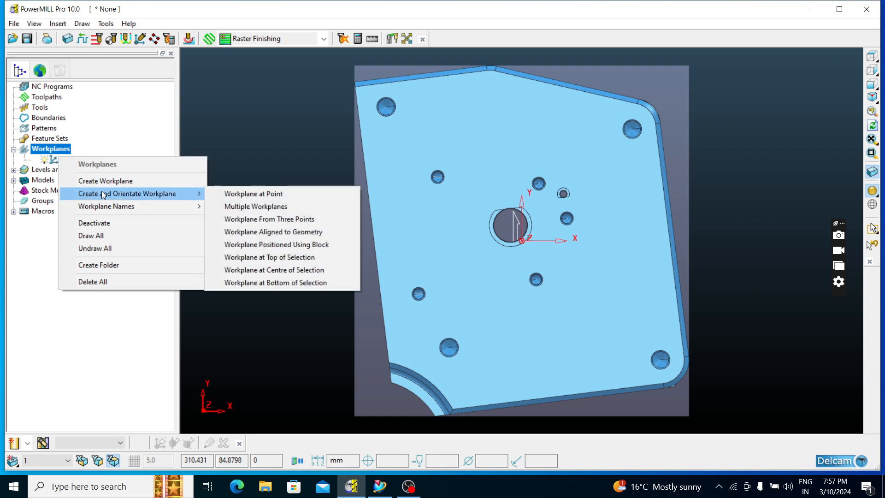
pyautogui.moveTo(182, 197)
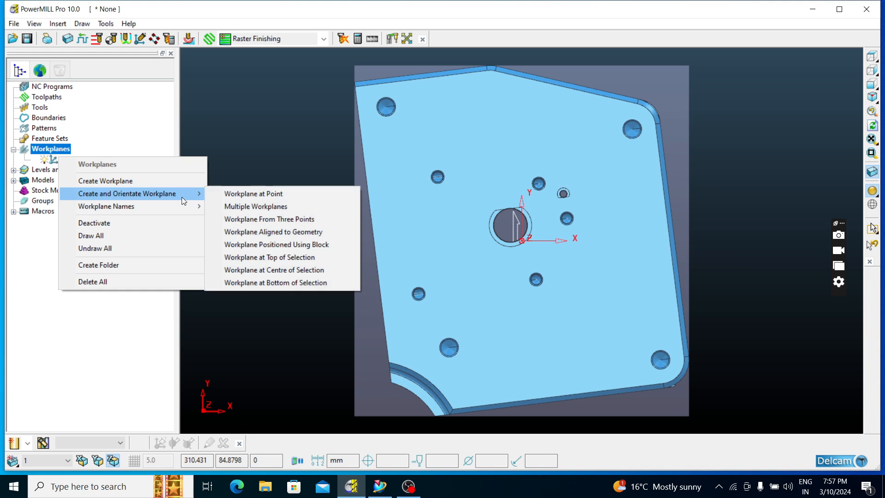
pyautogui.click(283, 231)
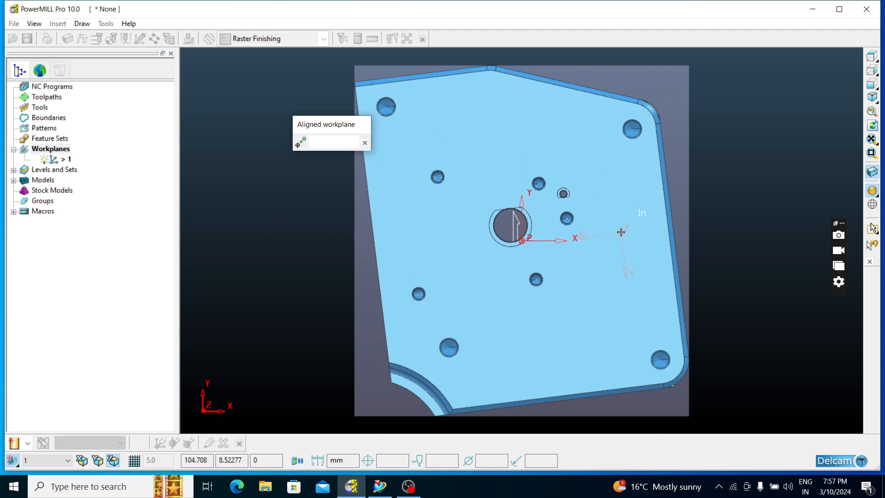
pyautogui.moveTo(346, 234); pyautogui.dragTo(434, 191, button='middle')
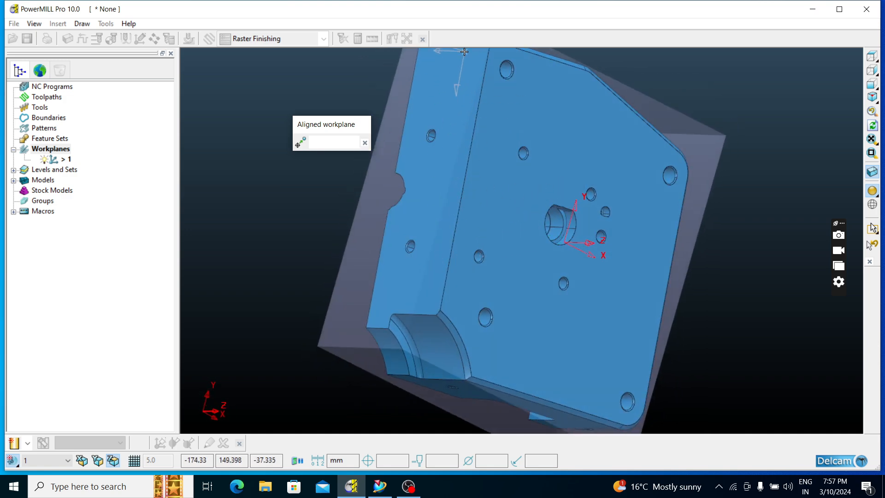
pyautogui.scroll(-2, 383, 203)
pyautogui.moveTo(396, 317); pyautogui.dragTo(528, 317, button='middle')
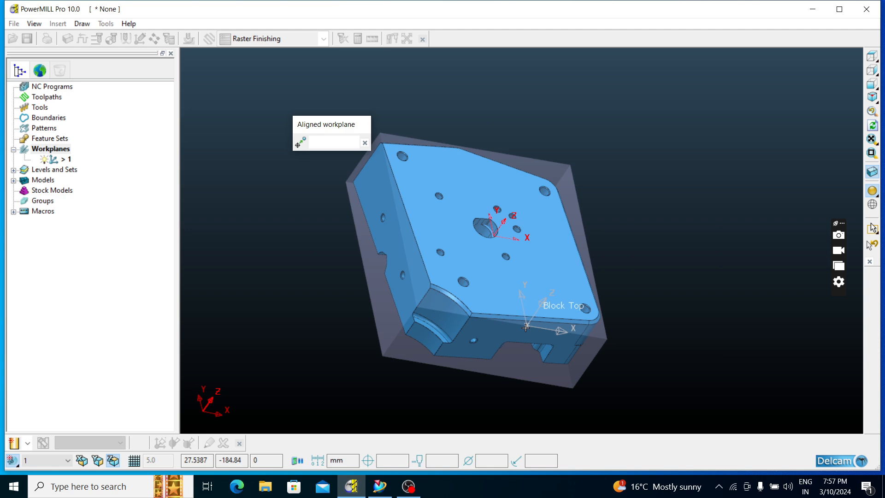
pyautogui.scroll(3, 532, 328)
pyautogui.click(534, 330)
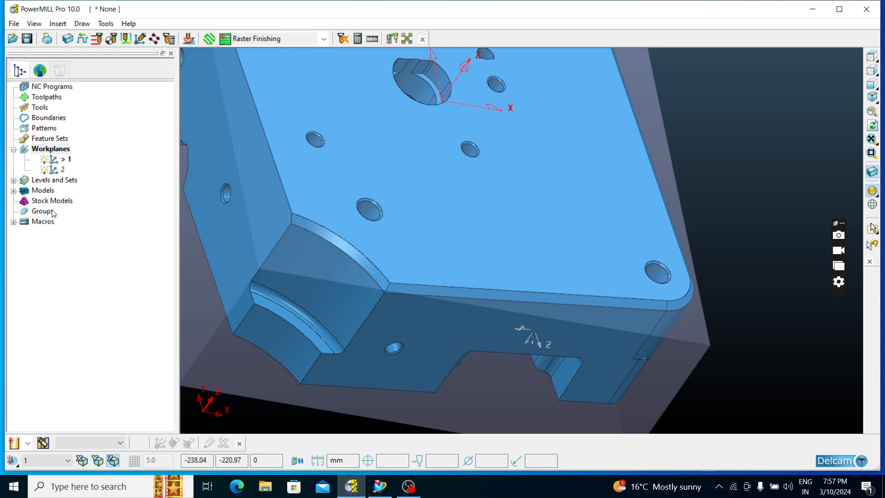
# Activate the side-wall workplane and recalculate the box block from the model limits with tolerance 0.1 and expansion 0.0
pyautogui.rightClick(53, 170)
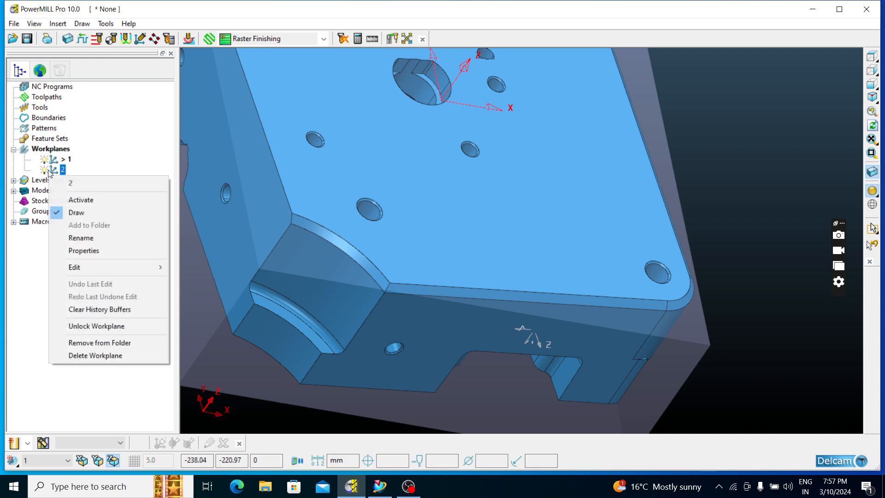
pyautogui.click(74, 200)
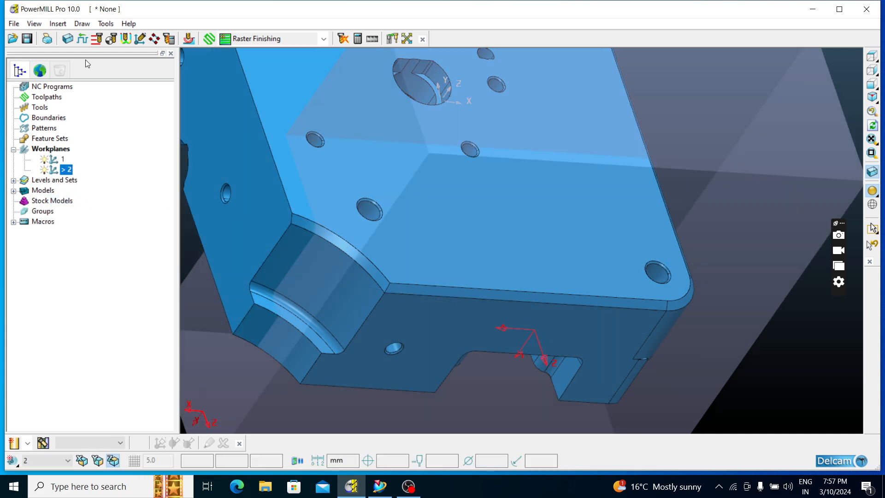
pyautogui.click(67, 39)
pyautogui.click(296, 305)
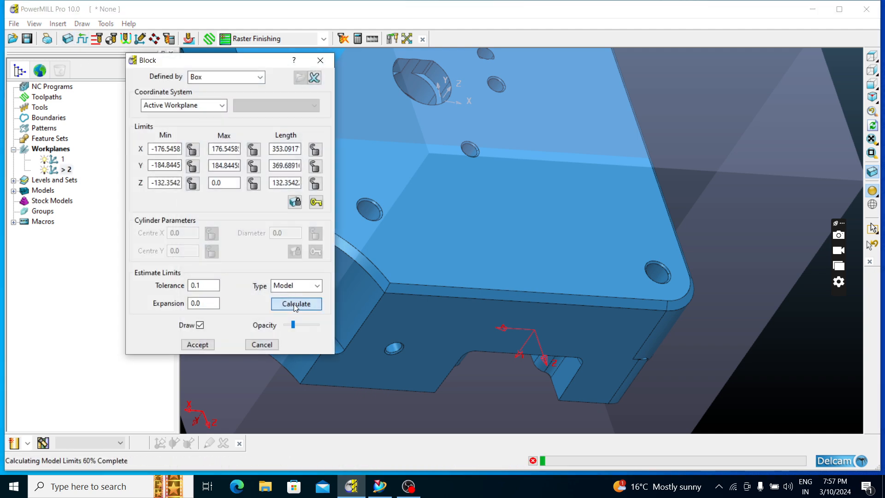
pyautogui.click(203, 347)
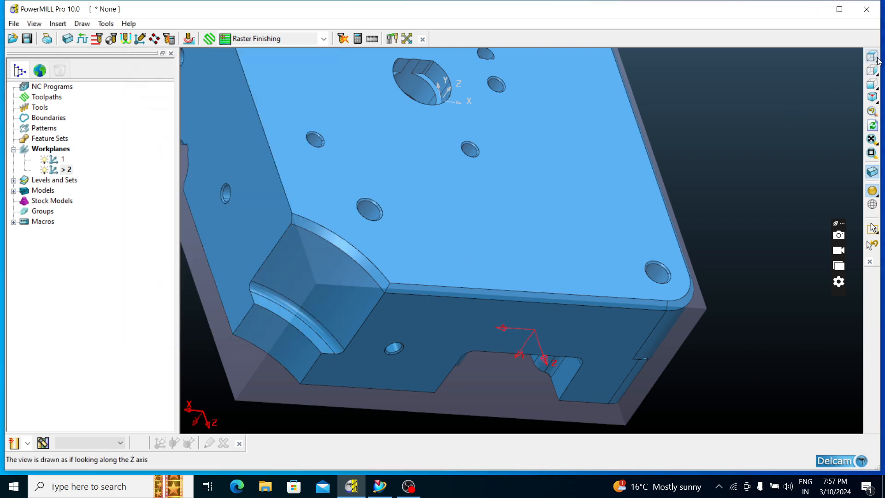
# Delete workplane 1, the one at the block's centre
pyautogui.click(878, 57)
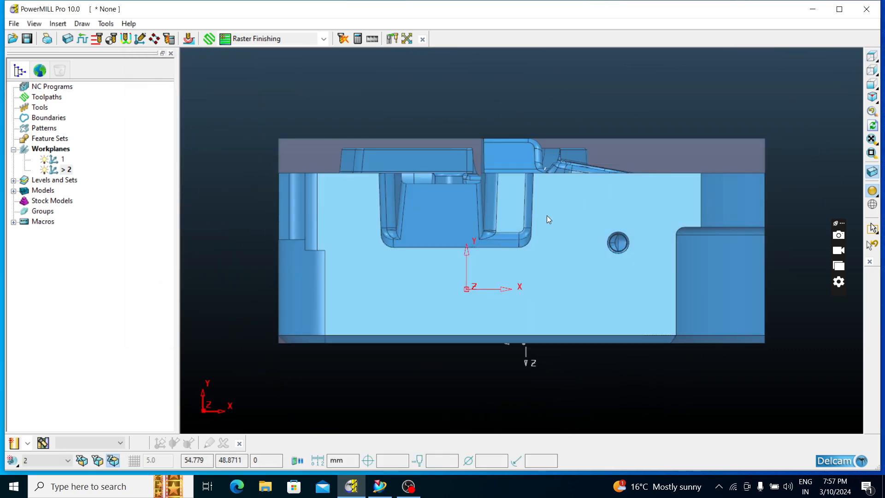
pyautogui.scroll(-2, 460, 193)
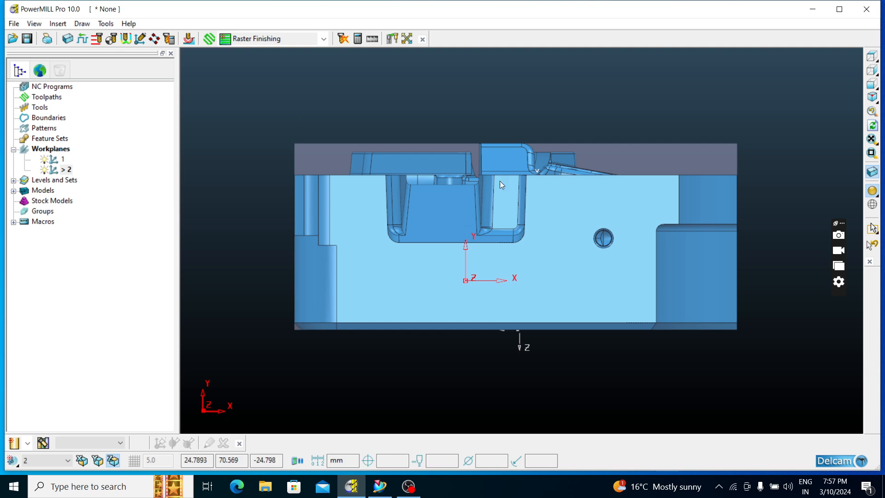
pyautogui.moveTo(500, 180); pyautogui.dragTo(635, 132, button='middle')
pyautogui.click(869, 54)
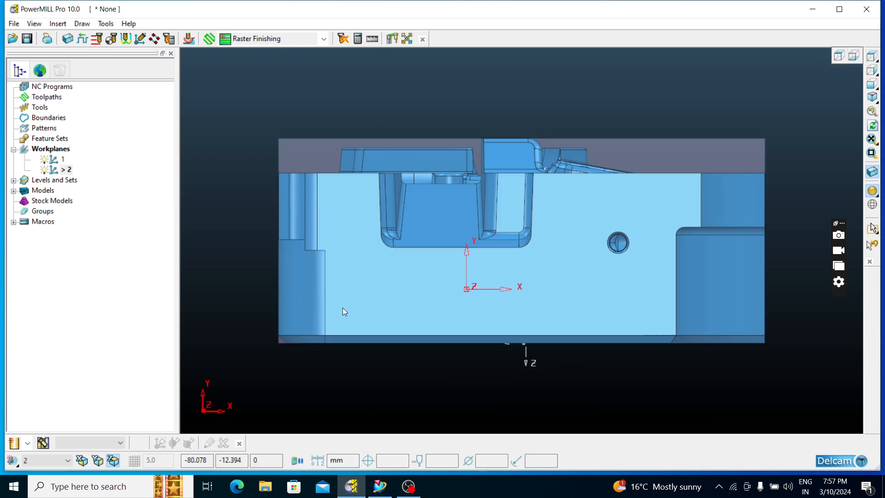
pyautogui.scroll(-3, 343, 308)
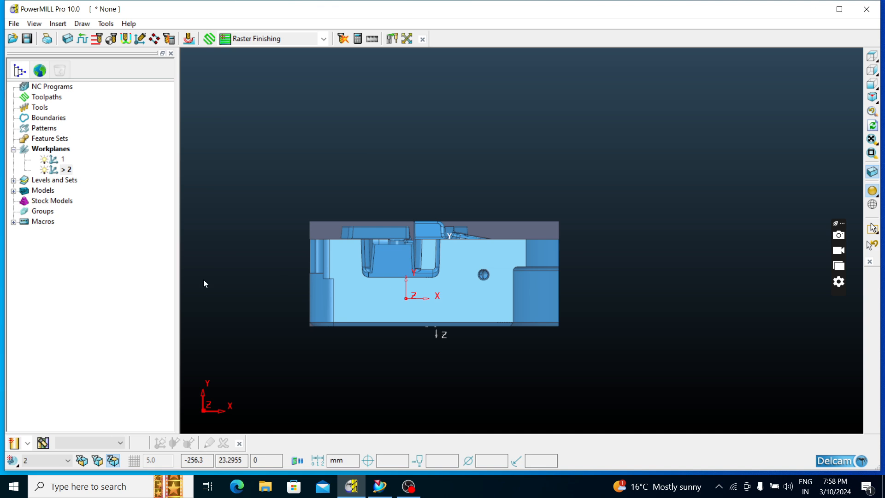
pyautogui.rightClick(54, 162)
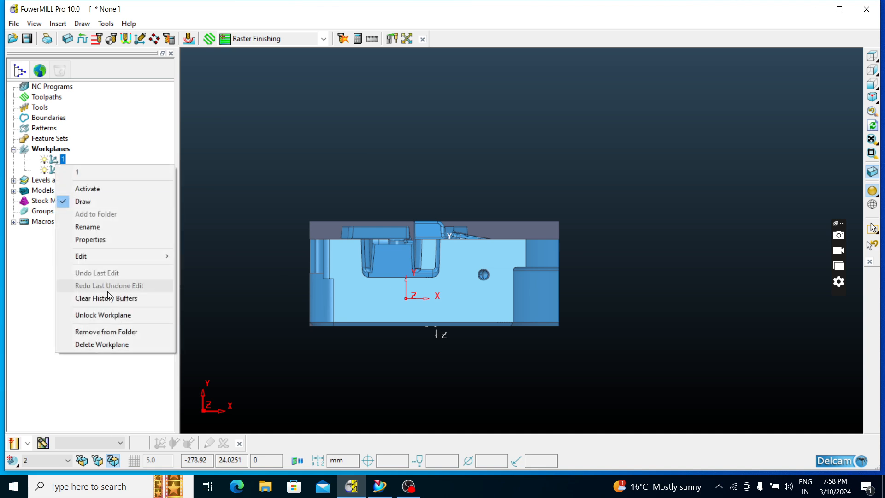
pyautogui.click(99, 344)
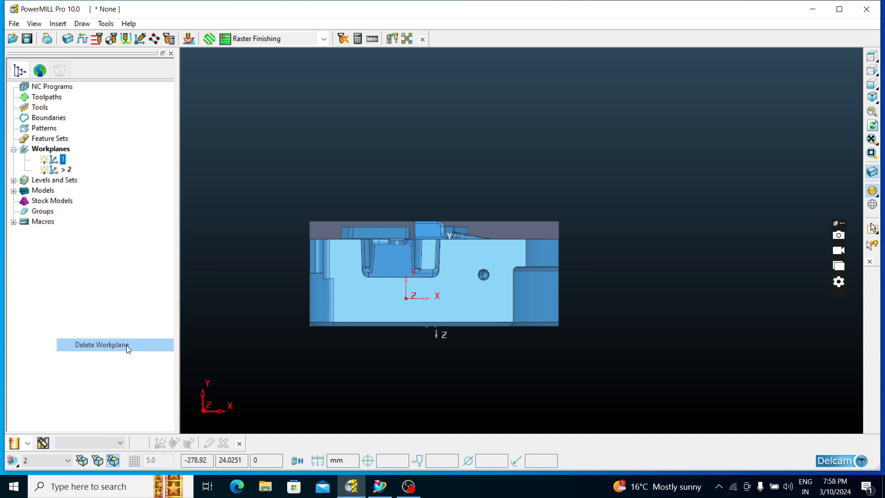
# Edit the aligned side-wall workplane and rotate it 90 degrees about its X axis
pyautogui.rightClick(63, 163)
pyautogui.moveTo(110, 256)
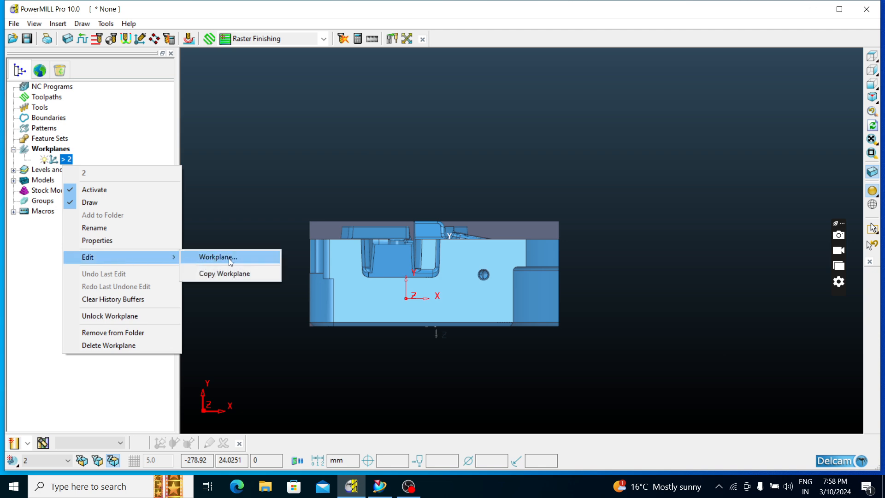
pyautogui.click(66, 161)
pyautogui.rightClick(65, 161)
pyautogui.moveTo(105, 256)
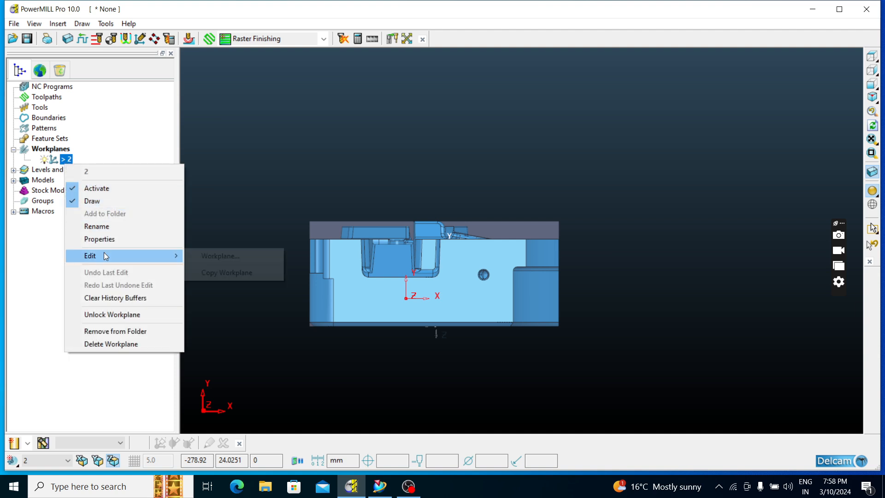
pyautogui.click(212, 257)
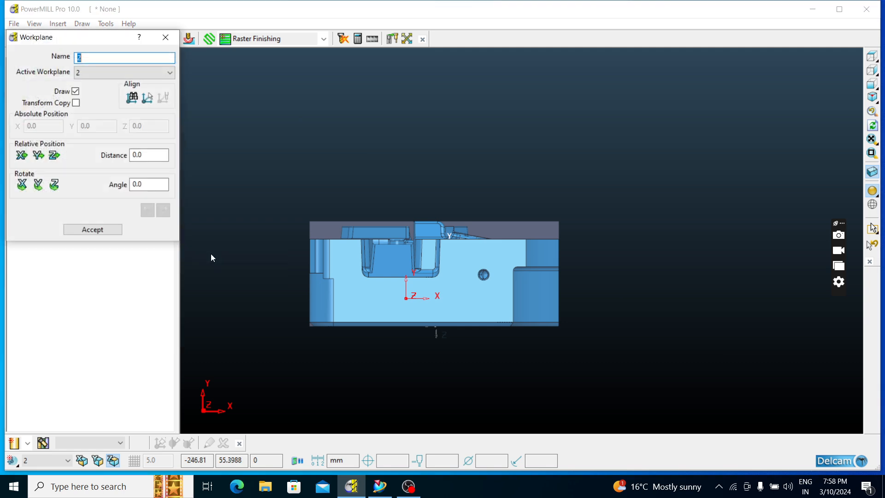
pyautogui.doubleClick(149, 184)
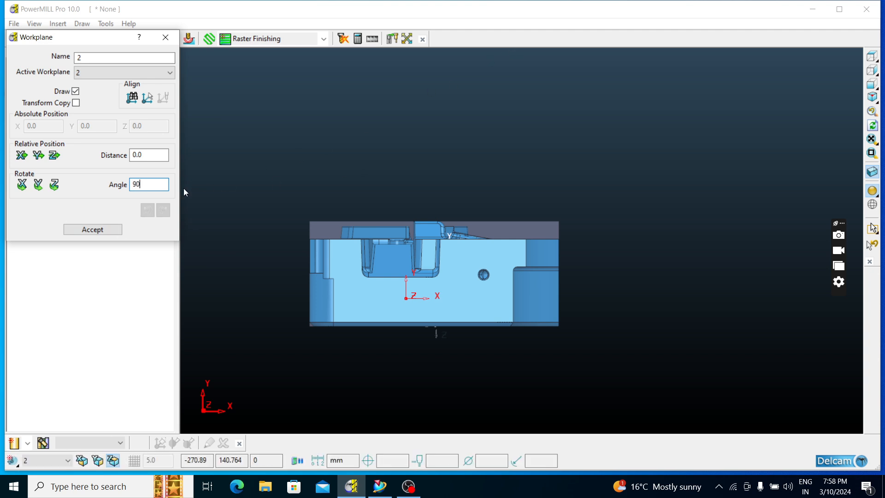
pyautogui.click(22, 184)
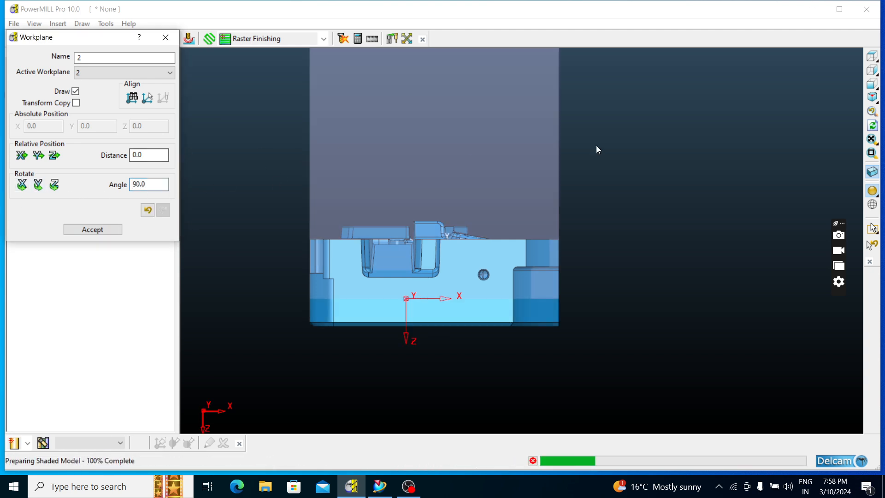
pyautogui.click(871, 60)
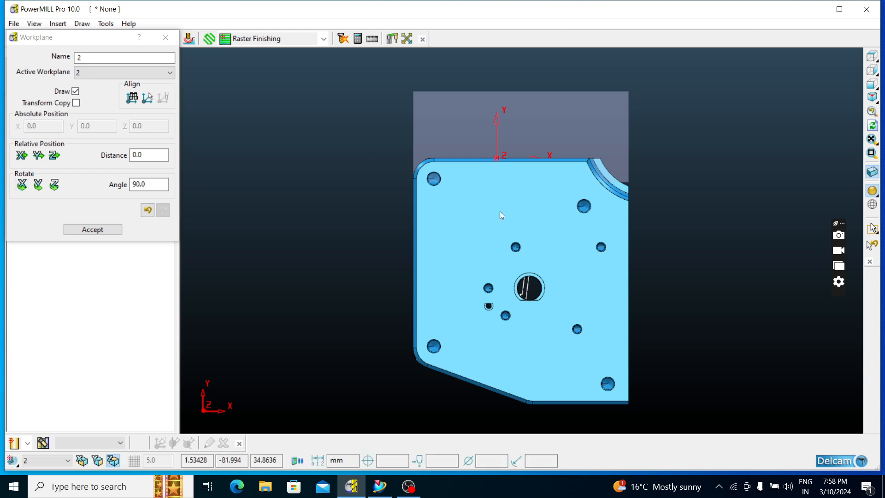
# Rotate the side-wall workplane two more times by 90 degrees about its X axis, checking its direction against the part
pyautogui.click(25, 186)
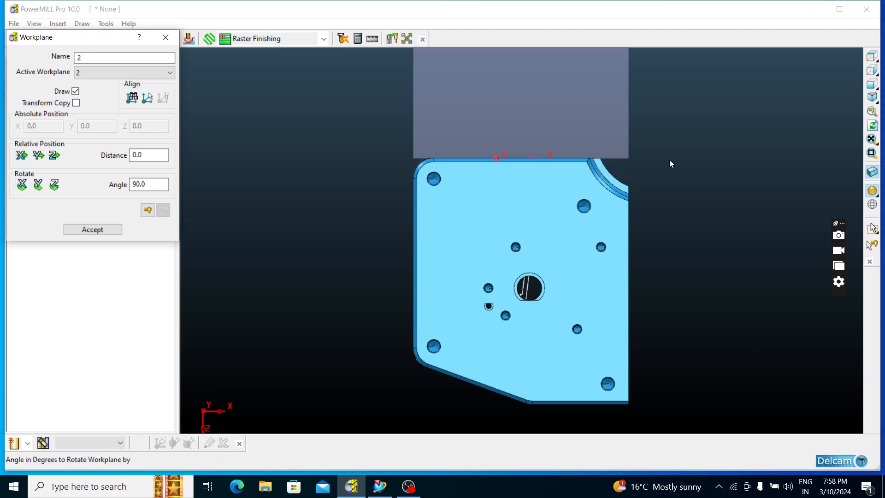
pyautogui.click(872, 70)
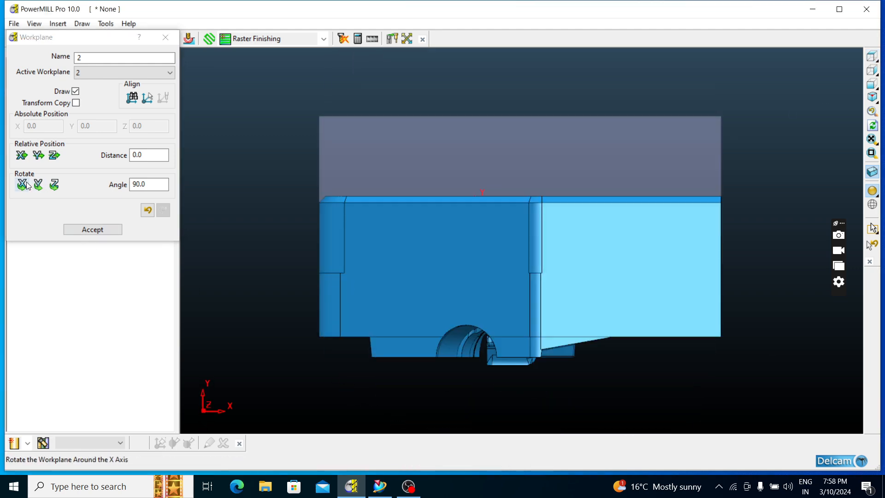
pyautogui.click(25, 186)
pyautogui.click(876, 62)
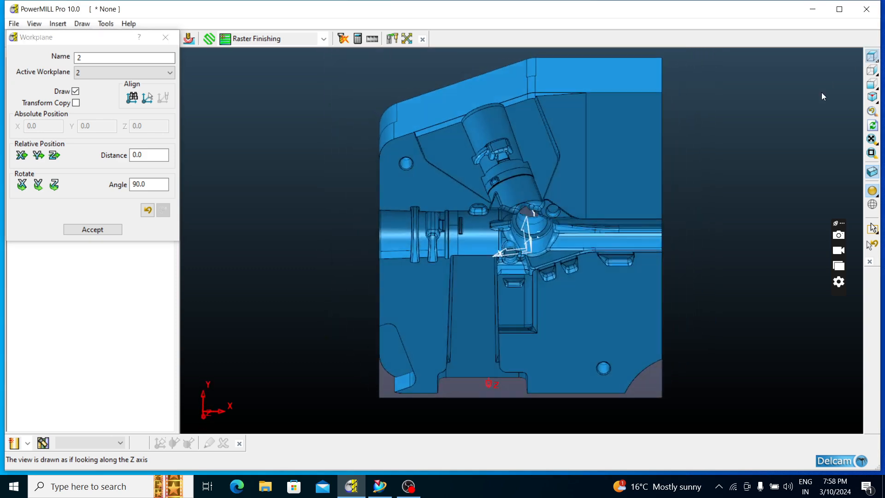
# Rotate the side-wall workplane 90 degrees about its Z axis and accept the workplane edit
pyautogui.click(53, 185)
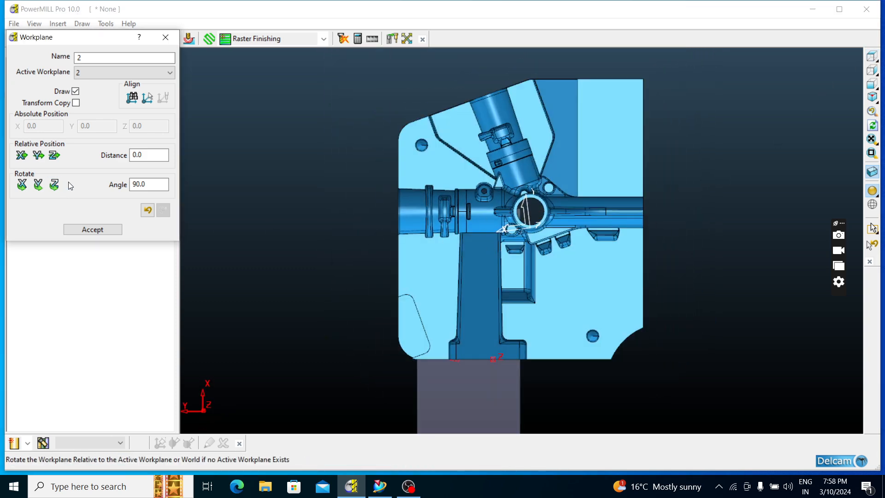
pyautogui.click(871, 57)
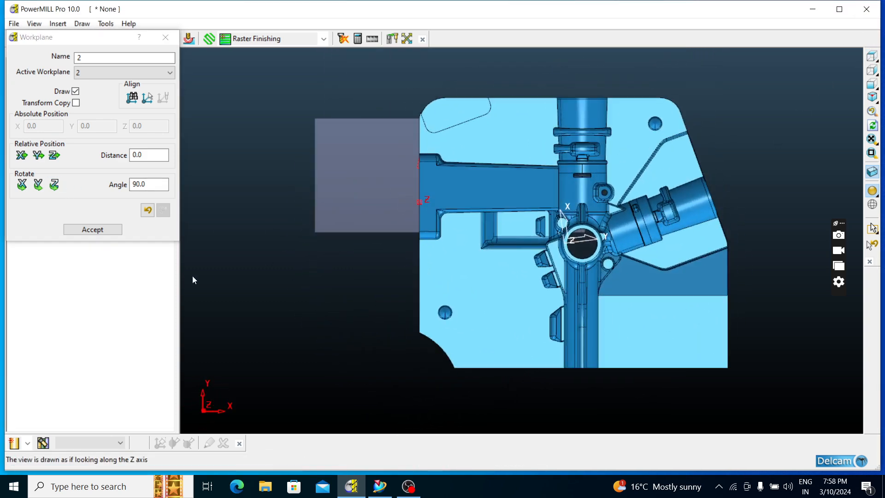
pyautogui.click(99, 229)
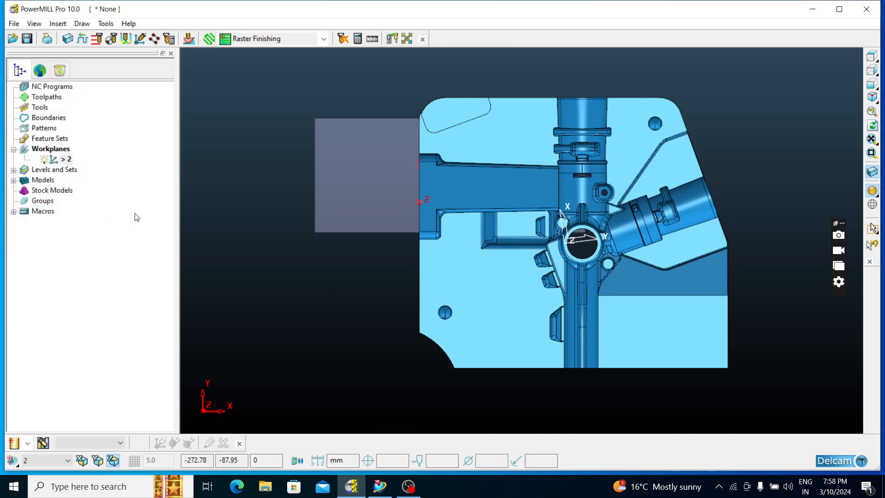
# Recalculate the box block from the model limits in the rotated workplane, with tolerance 0.1 and expansion 0.0
pyautogui.click(68, 39)
pyautogui.click(298, 305)
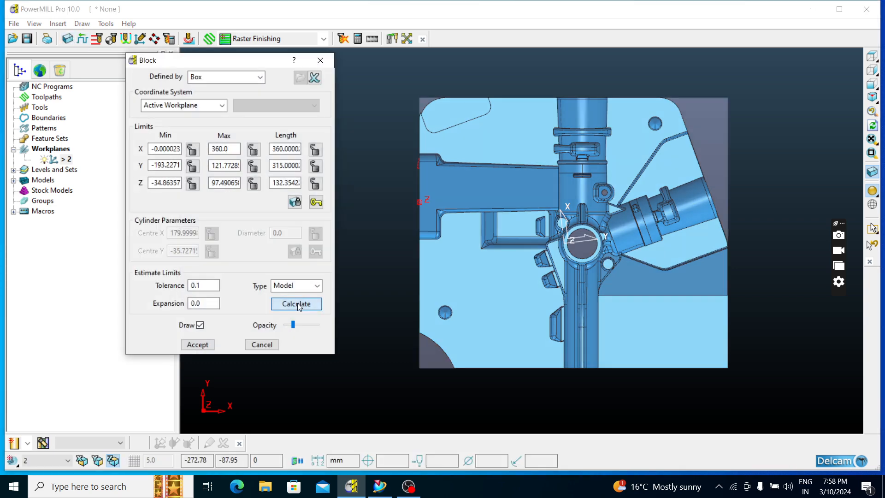
pyautogui.click(198, 345)
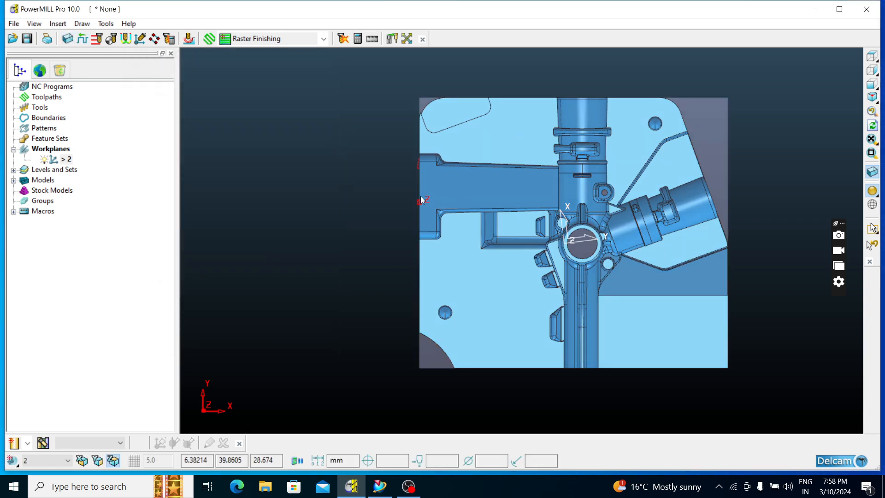
pyautogui.scroll(5, 581, 255)
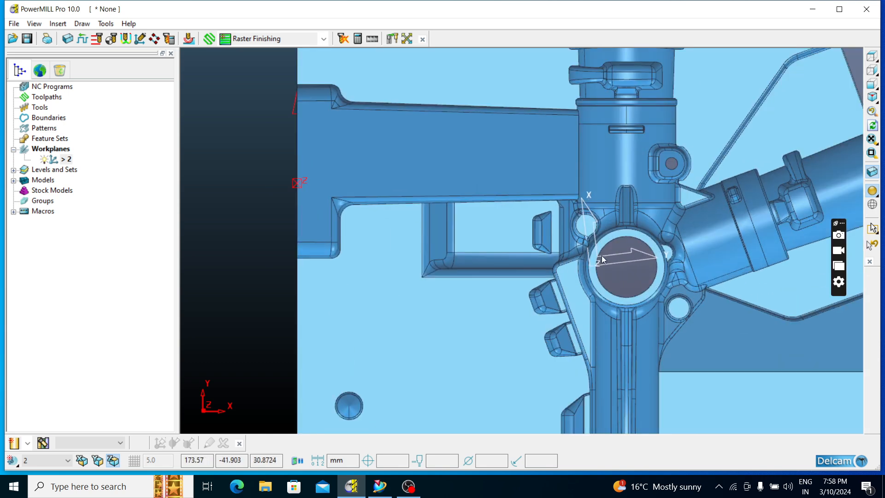
pyautogui.scroll(-4, 505, 279)
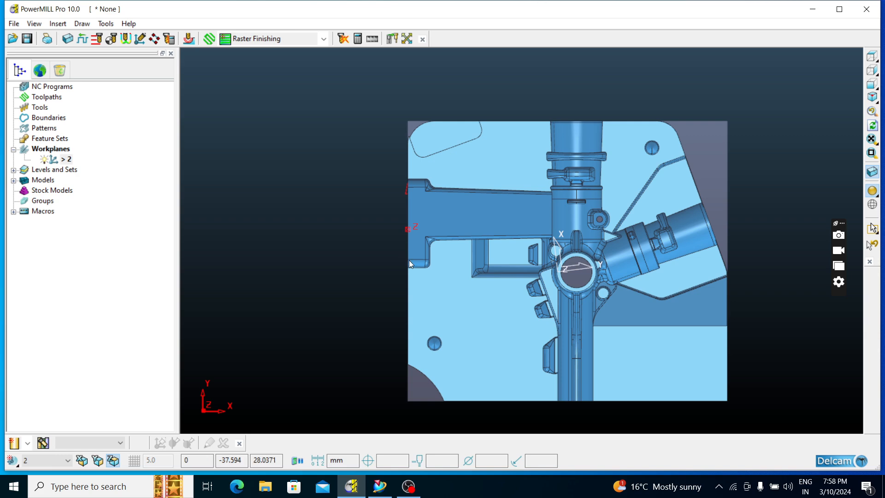
pyautogui.scroll(2, 411, 135)
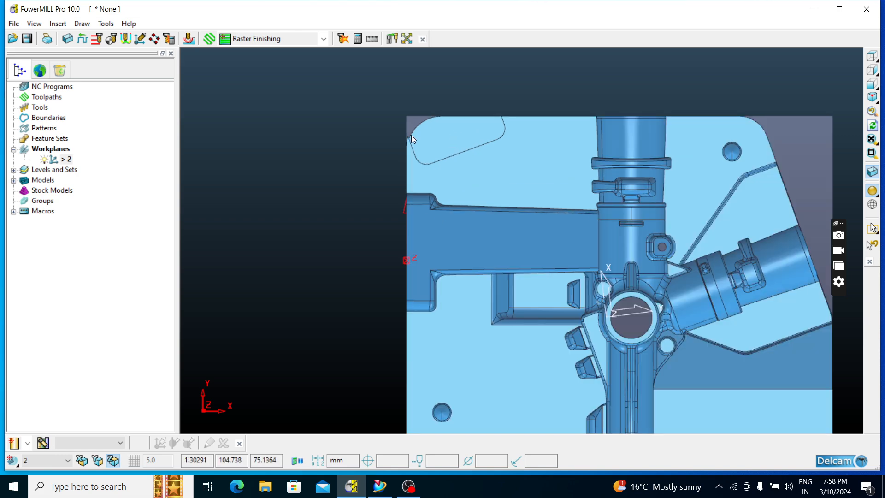
pyautogui.scroll(-3, 365, 138)
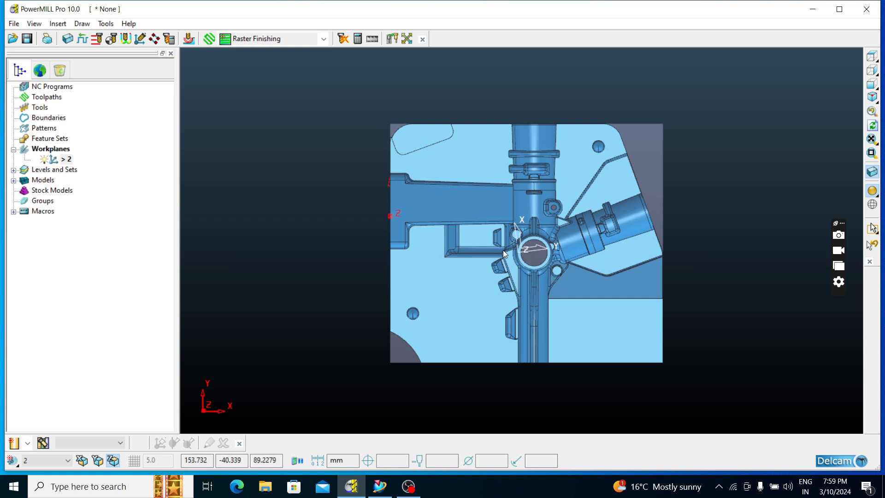
pyautogui.moveTo(510, 273); pyautogui.dragTo(622, 114, button='middle')
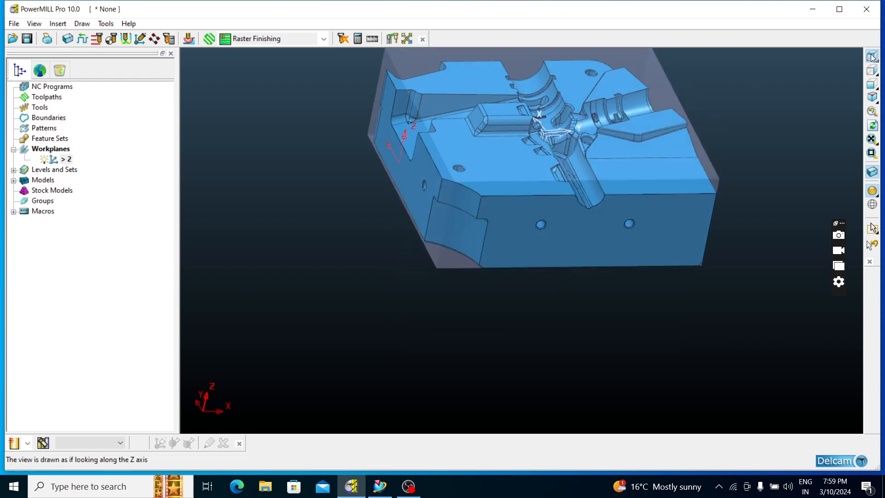
# Create a workplane positioned using the block, at the centre of the block's top face
pyautogui.click(872, 56)
pyautogui.click(52, 151)
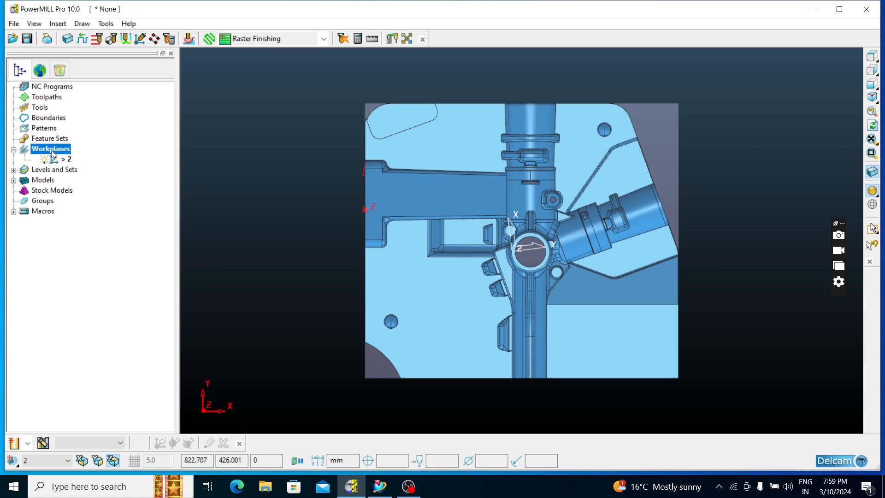
pyautogui.rightClick(53, 155)
pyautogui.moveTo(100, 197)
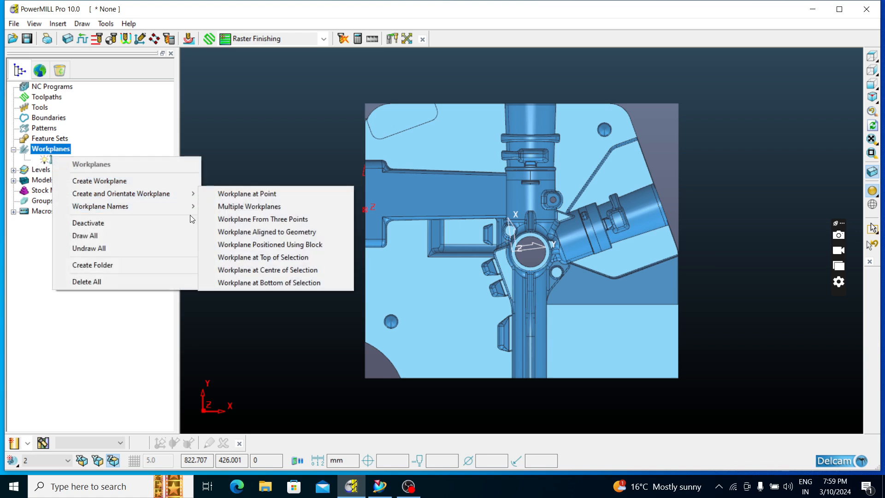
pyautogui.click(266, 245)
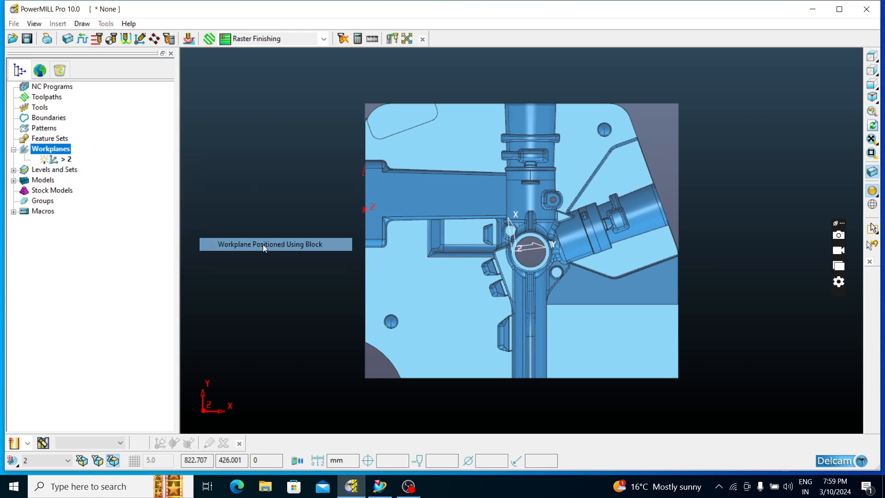
pyautogui.click(522, 240)
# Activate the block-centre workplane and recalculate the box block from the model limits with tolerance 0.1 and expansion 0.0
pyautogui.click(59, 171)
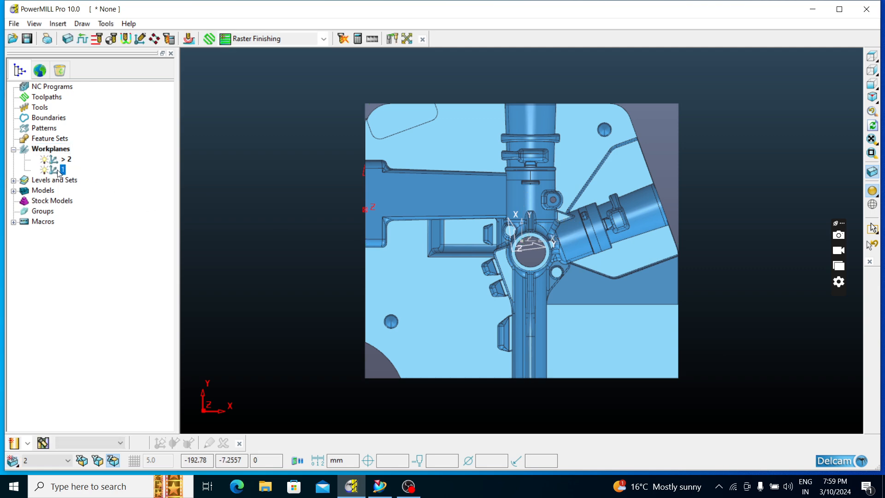
pyautogui.rightClick(58, 171)
pyautogui.click(87, 197)
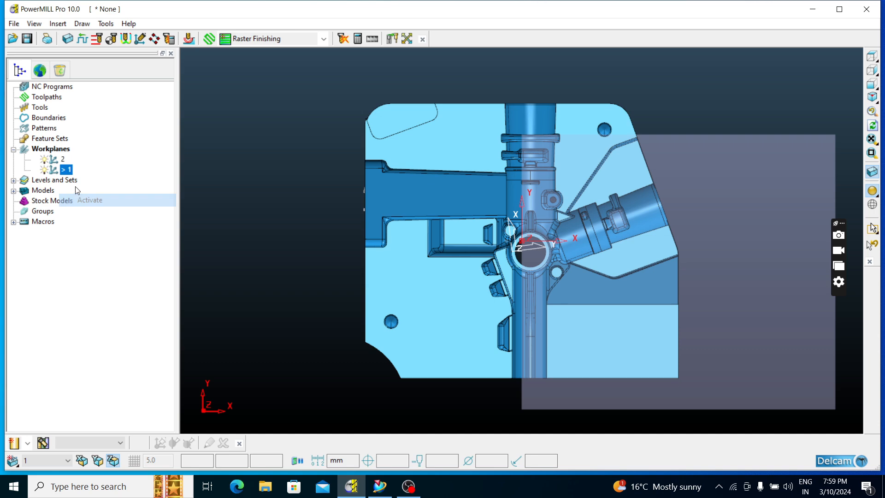
pyautogui.click(74, 38)
pyautogui.click(294, 303)
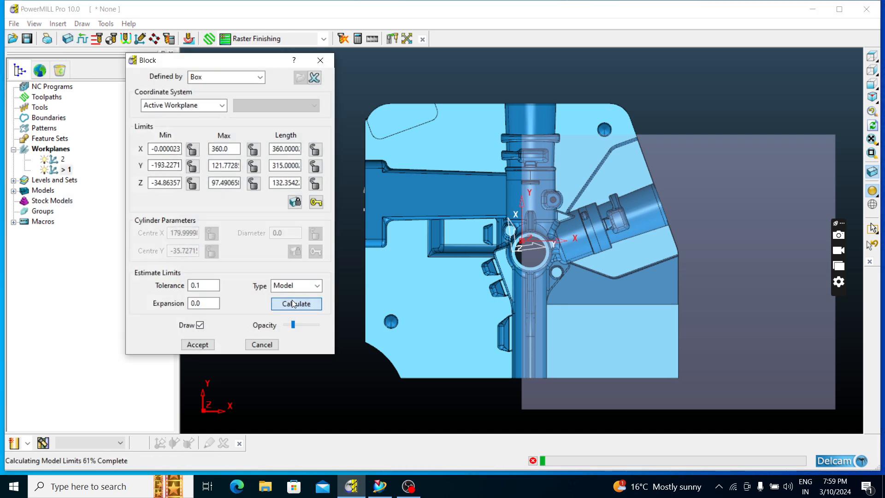
pyautogui.click(198, 344)
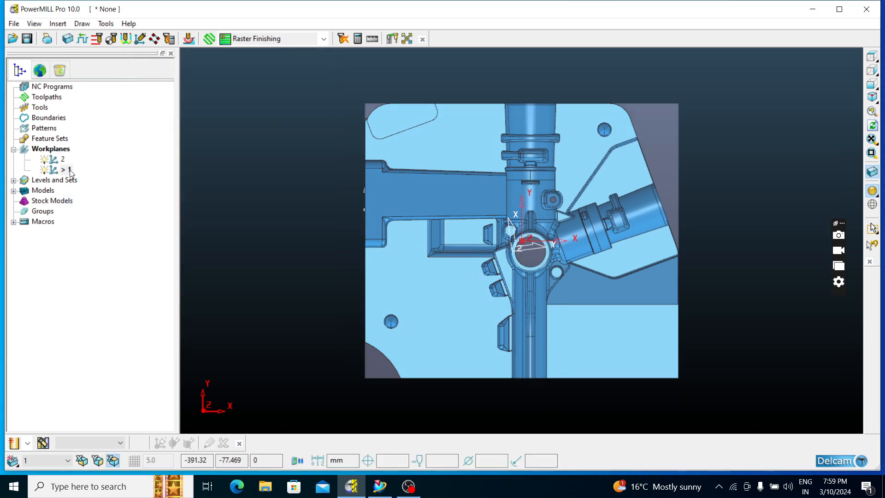
# Delete workplane 2 on the side wall and accept the box block in the active workplane's coordinates
pyautogui.rightClick(53, 161)
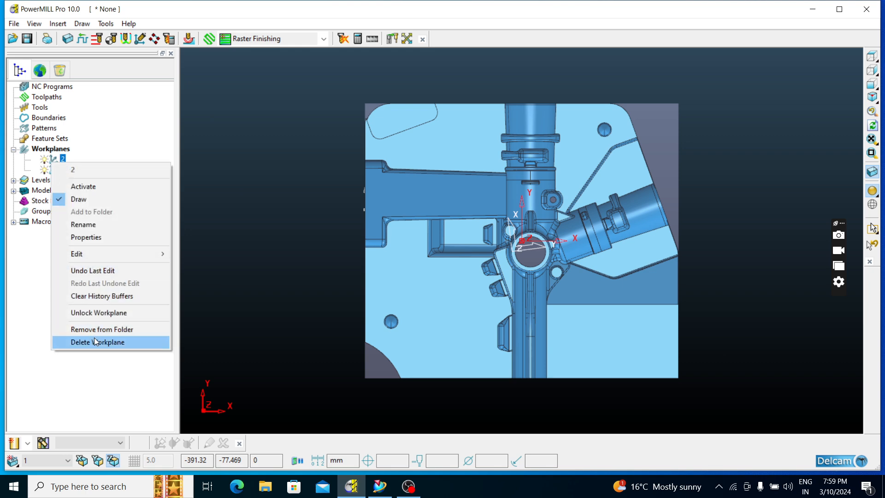
pyautogui.click(94, 342)
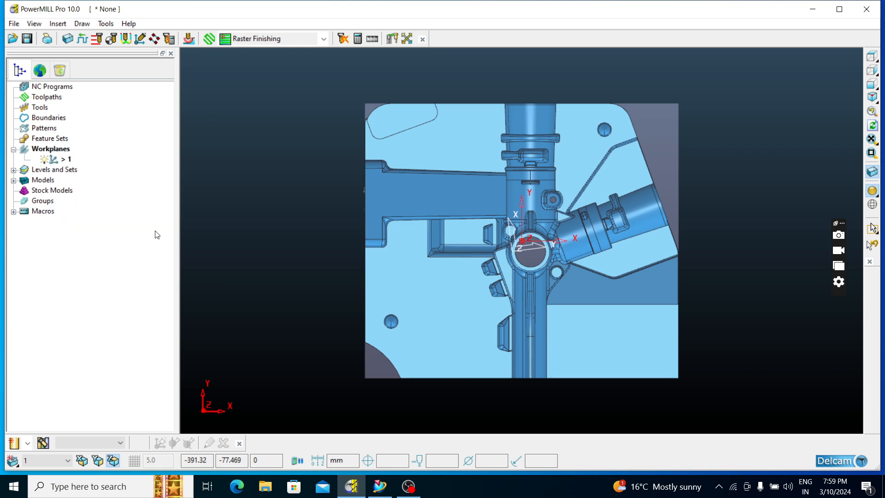
pyautogui.click(68, 39)
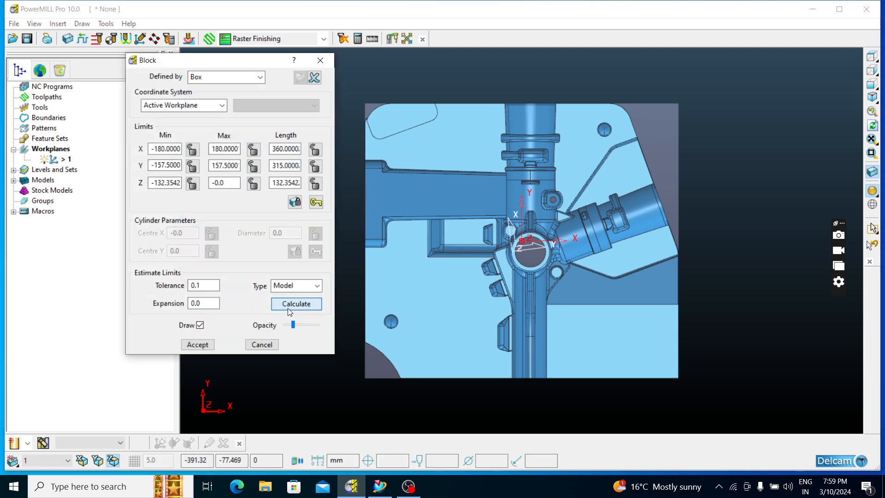
pyautogui.click(198, 344)
# Turn off the drawing of the active axes and the transform, and view the part along the Z axis
pyautogui.moveTo(306, 311); pyautogui.dragTo(496, 167, button='middle')
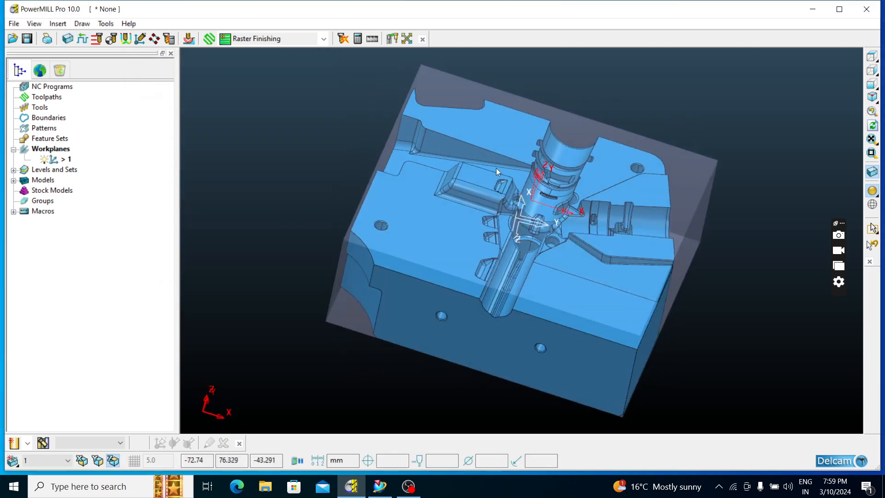
pyautogui.scroll(3, 519, 234)
pyautogui.scroll(-6, 452, 235)
pyautogui.rightClick(684, 186)
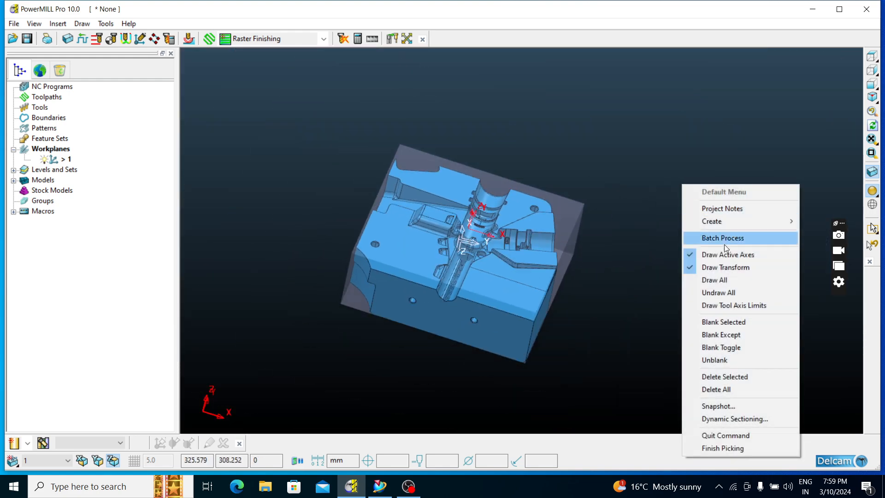
pyautogui.click(733, 258)
pyautogui.rightClick(716, 231)
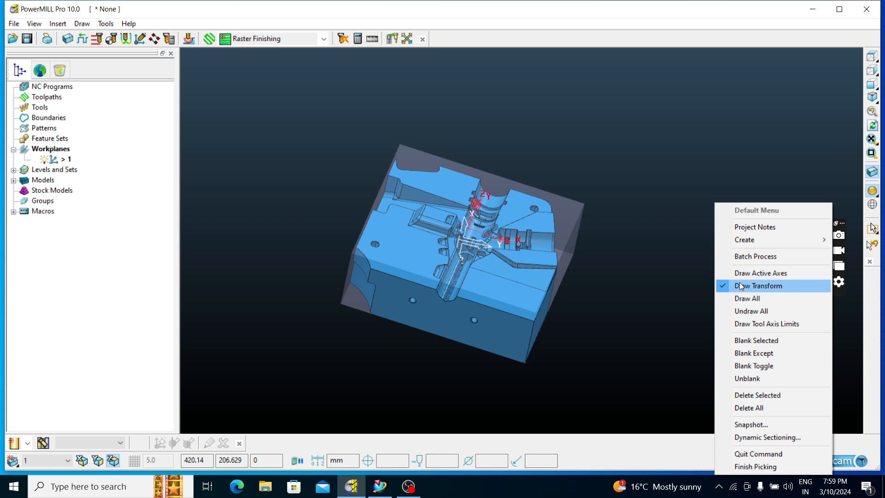
pyautogui.click(741, 286)
pyautogui.click(873, 56)
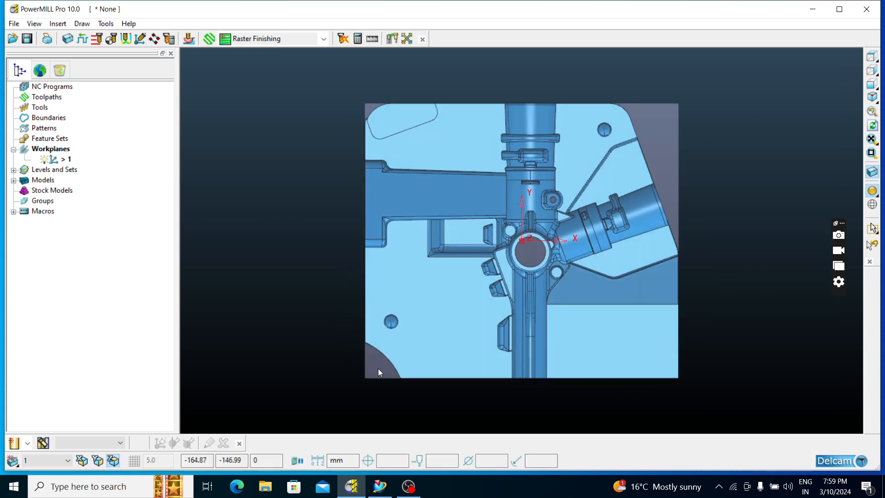
# Examine the workplane origin and the block around the part from the side and from above
pyautogui.moveTo(869, 55)
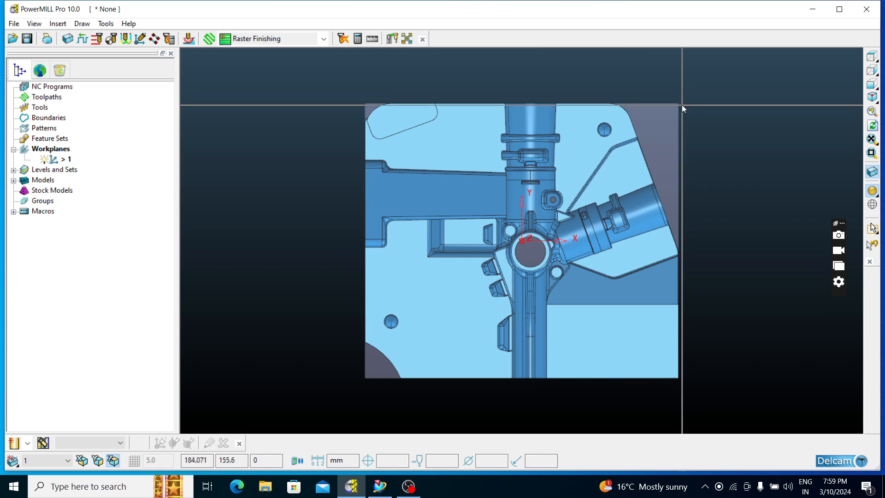
pyautogui.moveTo(538, 239); pyautogui.dragTo(646, 60, button='middle')
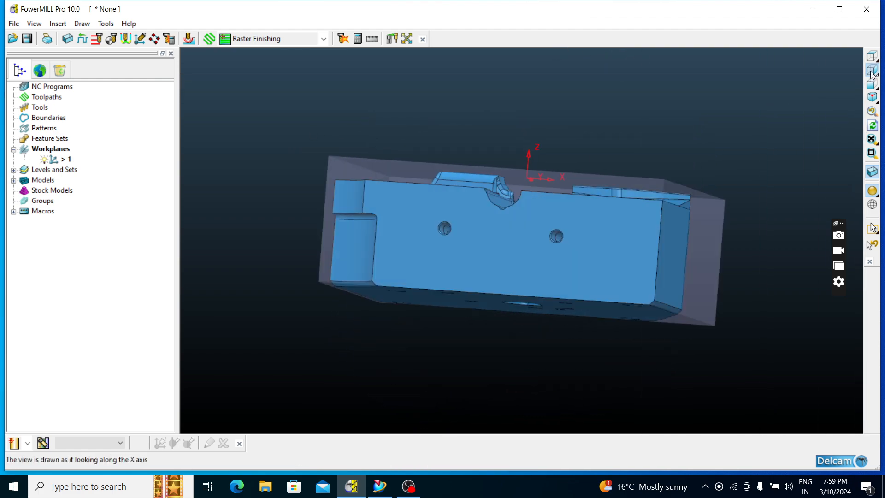
pyautogui.click(871, 71)
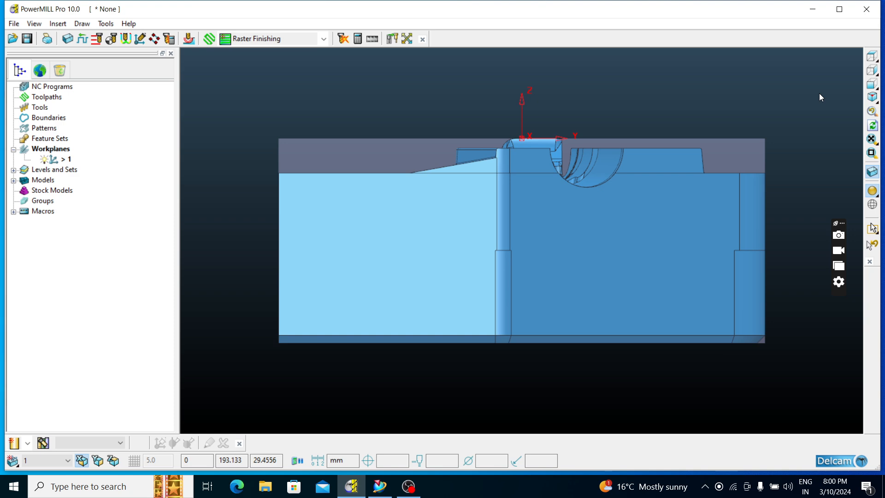
pyautogui.scroll(6, 505, 159)
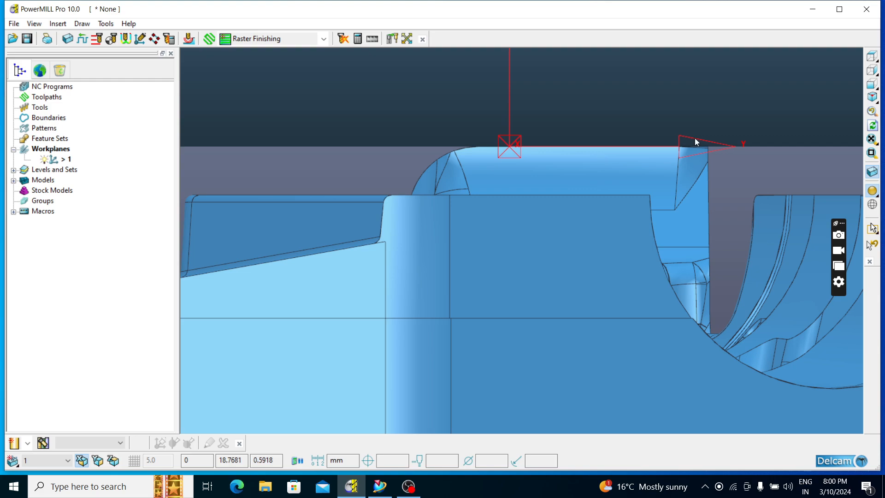
pyautogui.click(870, 58)
pyautogui.scroll(6, 483, 248)
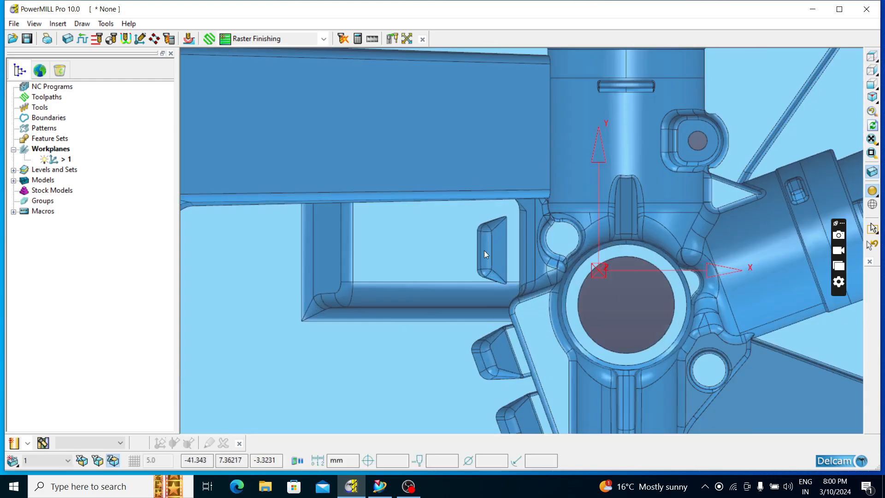
pyautogui.scroll(-6, 400, 239)
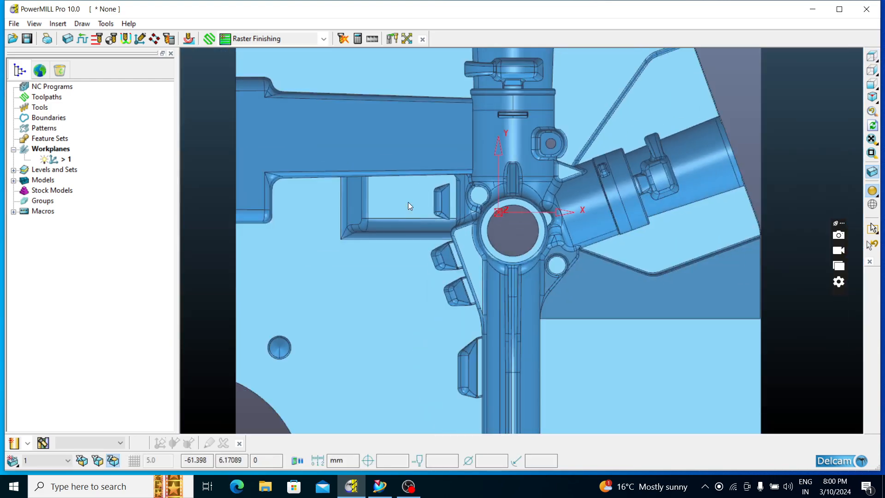
pyautogui.scroll(5, 461, 203)
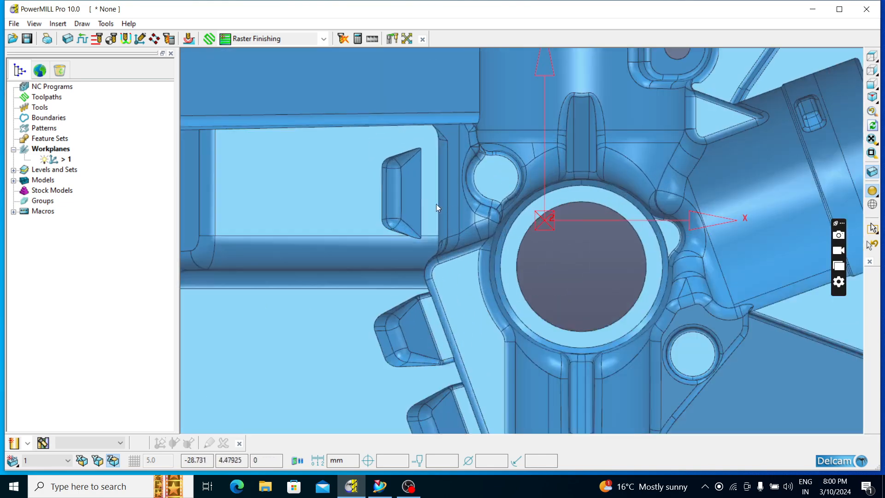
pyautogui.scroll(-5, 502, 173)
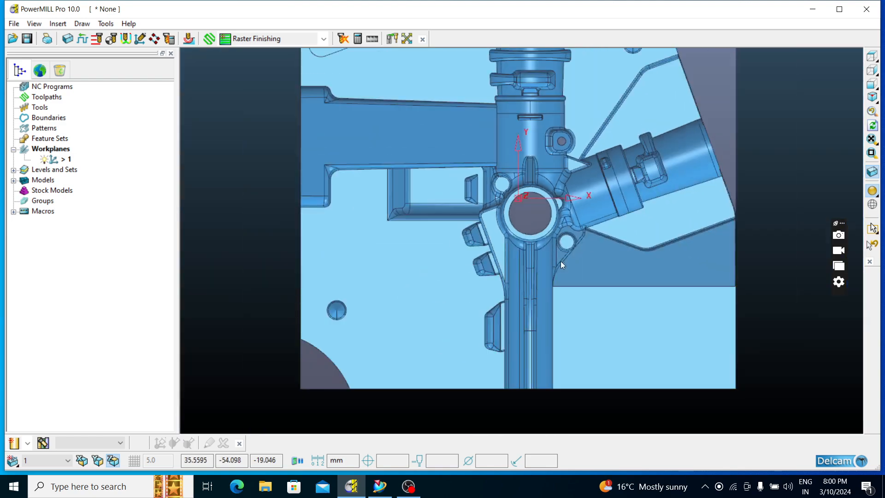
# Examine the cavity, ribs, pockets and open channels of the insert up close from several angles
pyautogui.moveTo(560, 261); pyautogui.dragTo(663, 74, button='middle')
pyautogui.scroll(8, 487, 187)
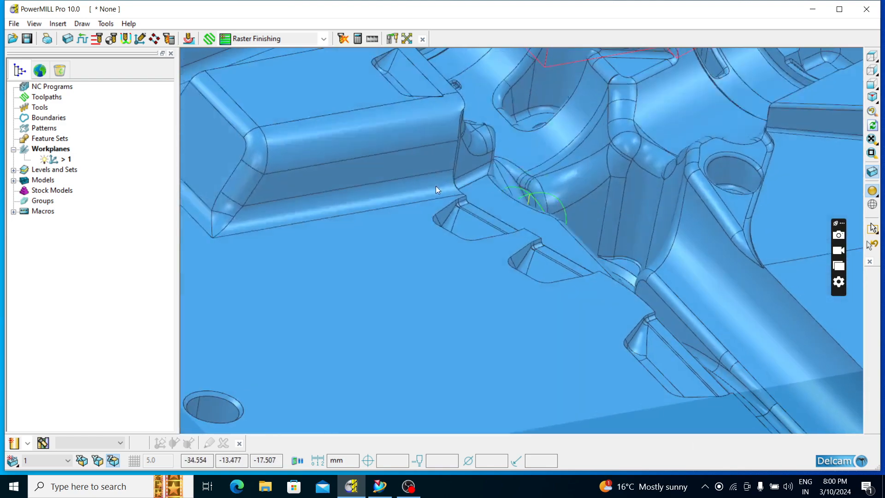
pyautogui.moveTo(435, 186); pyautogui.dragTo(353, 181, button='middle')
pyautogui.scroll(-5, 519, 203)
pyautogui.moveTo(519, 203); pyautogui.dragTo(565, 231, button='middle')
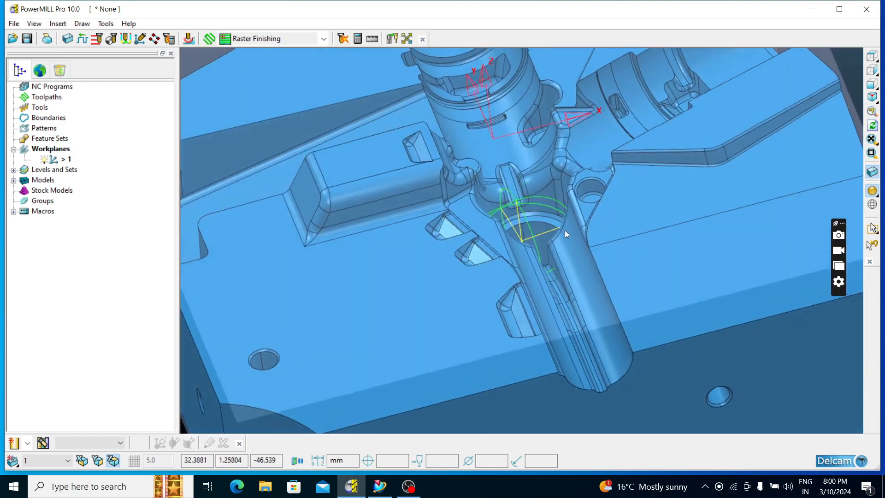
pyautogui.scroll(6, 593, 203)
pyautogui.scroll(-1, 593, 203)
pyautogui.scroll(-3, 669, 184)
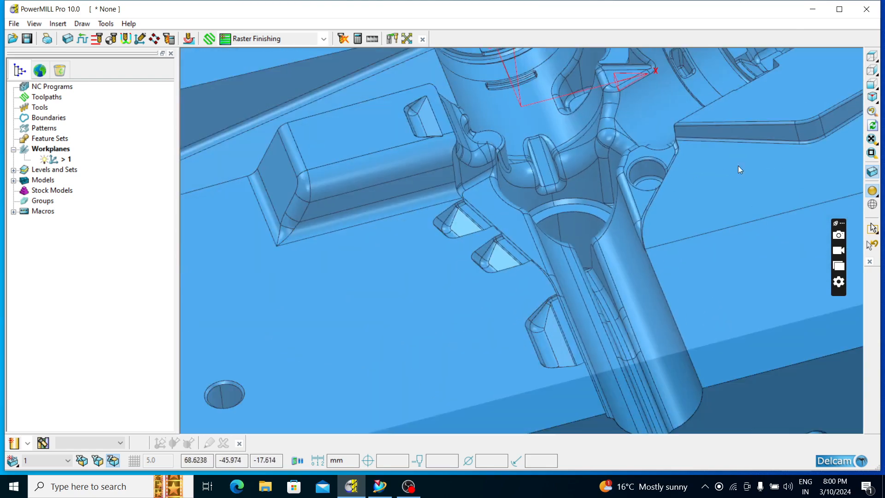
pyautogui.click(871, 56)
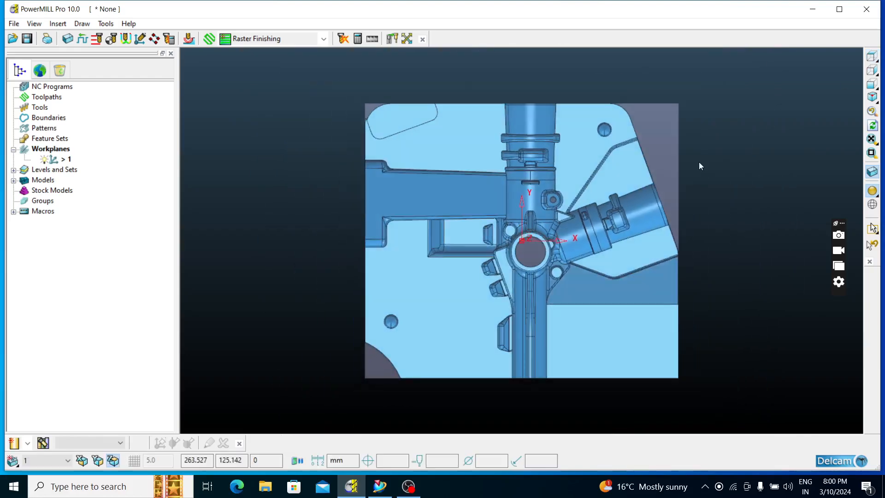
pyautogui.moveTo(605, 301); pyautogui.dragTo(712, 154, button='middle')
pyautogui.scroll(5, 520, 213)
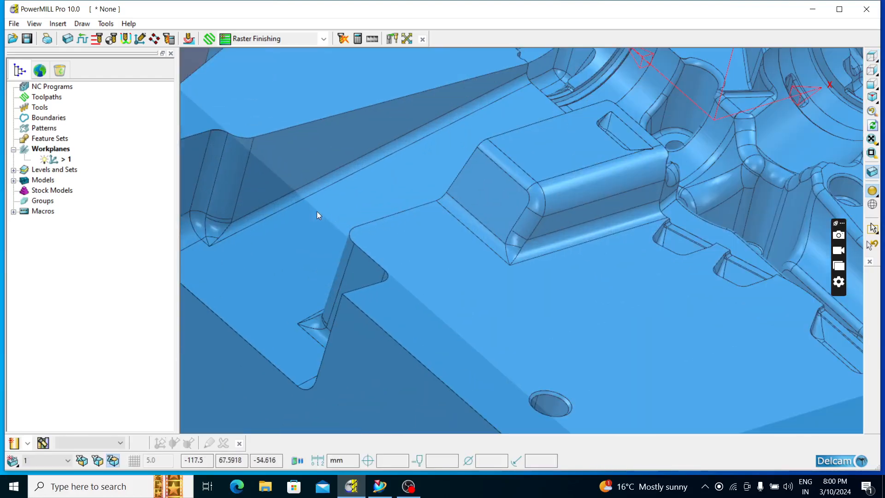
pyautogui.scroll(-4, 530, 190)
pyautogui.moveTo(531, 190); pyautogui.dragTo(677, 229, button='middle')
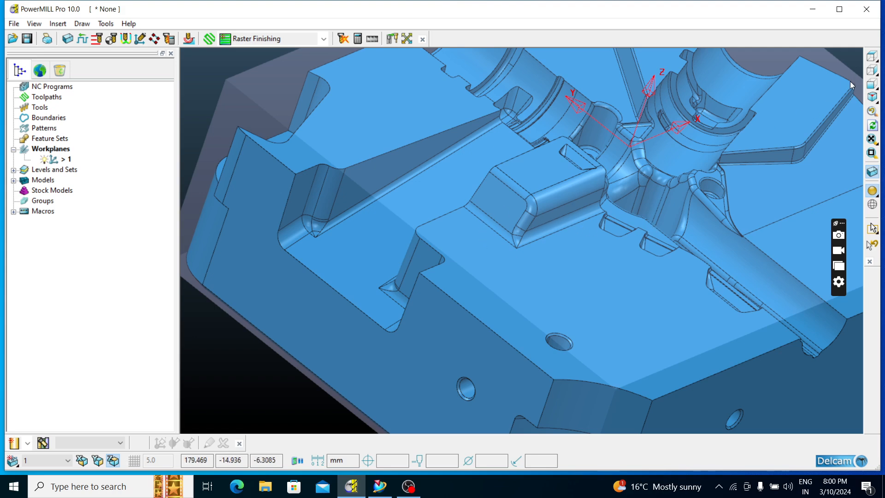
# Inspect the whole insert within its block, comparing views along the Z axis with tilted views of the openings and side walls
pyautogui.click(870, 61)
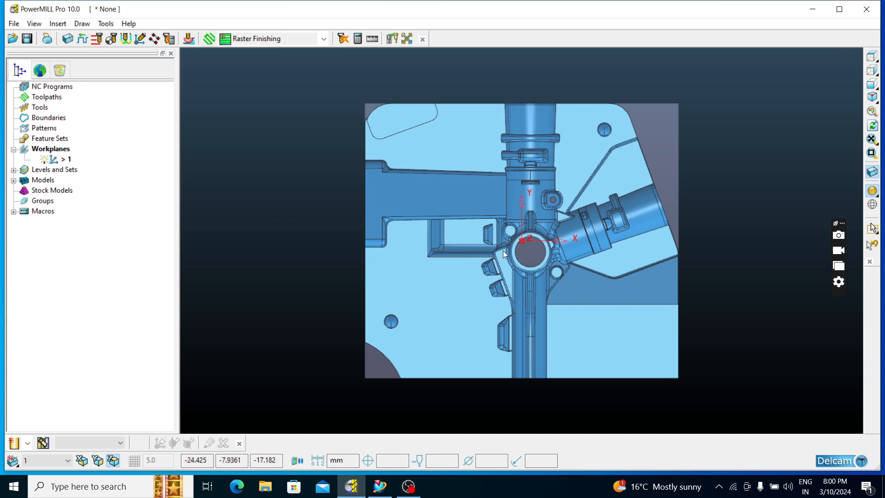
pyautogui.moveTo(540, 273); pyautogui.dragTo(626, 120, button='middle')
pyautogui.scroll(3, 484, 225)
pyautogui.scroll(-3, 413, 240)
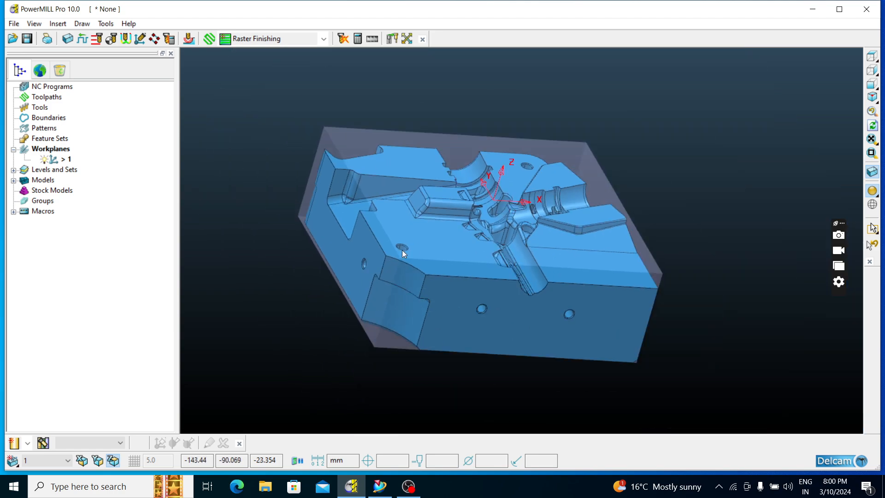
pyautogui.moveTo(388, 280); pyautogui.dragTo(300, 275, button='middle')
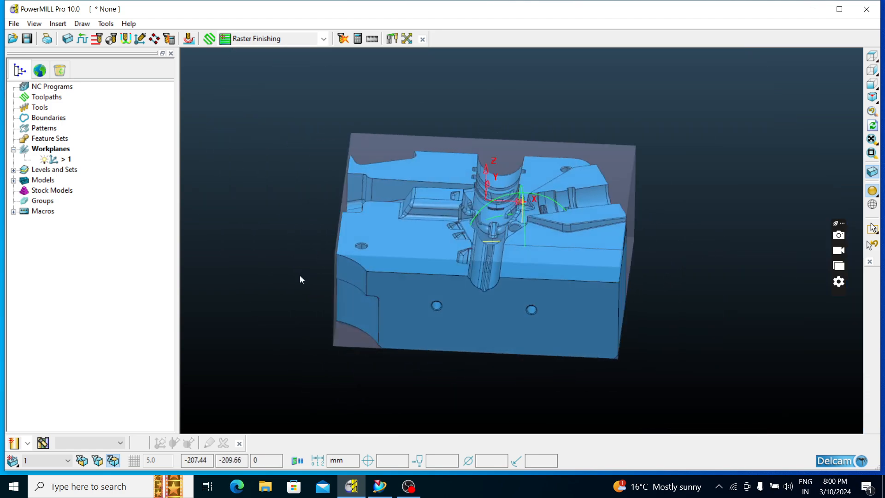
pyautogui.click(876, 57)
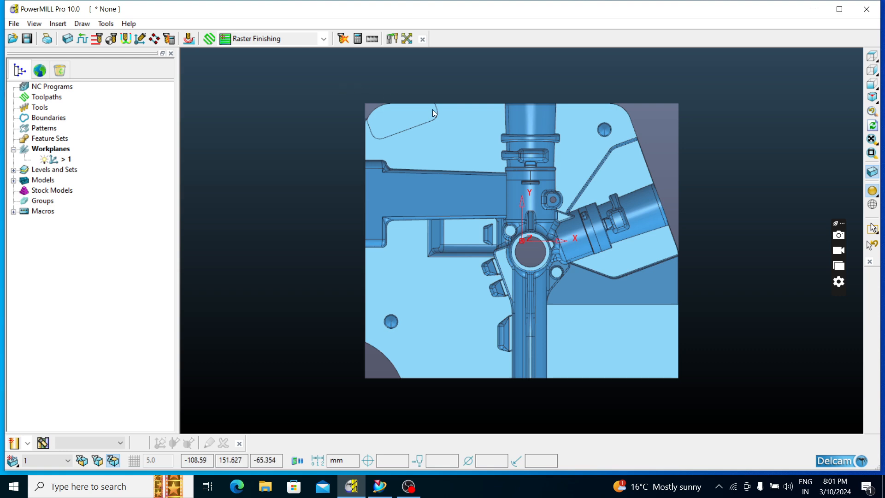
pyautogui.scroll(2, 436, 110)
pyautogui.scroll(-3, 436, 113)
pyautogui.moveTo(515, 333); pyautogui.dragTo(484, 258, button='middle')
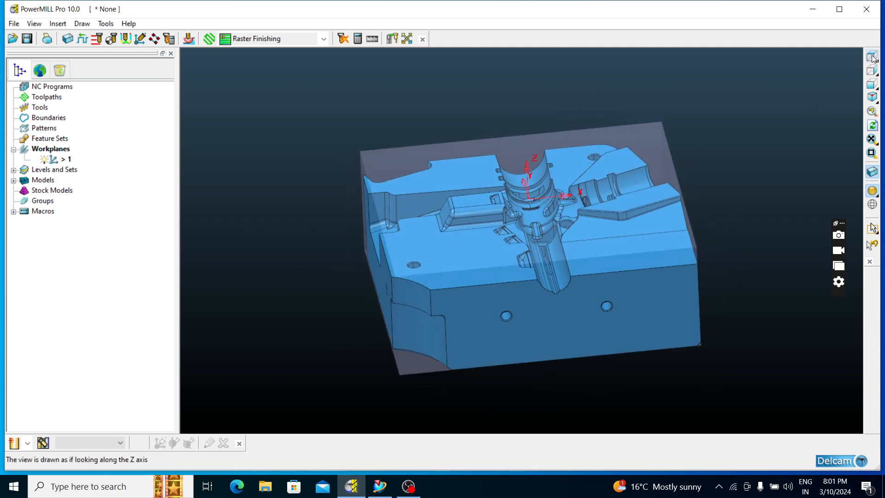
pyautogui.click(872, 56)
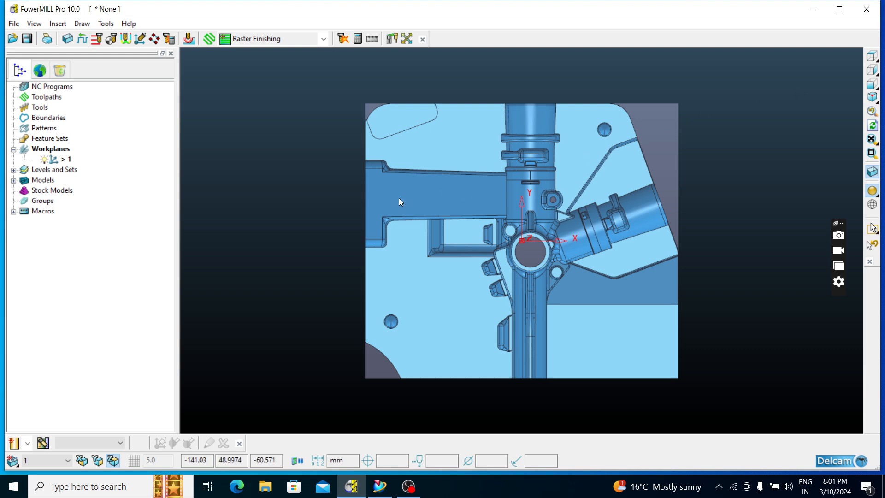
pyautogui.moveTo(550, 291); pyautogui.dragTo(671, 182, button='middle')
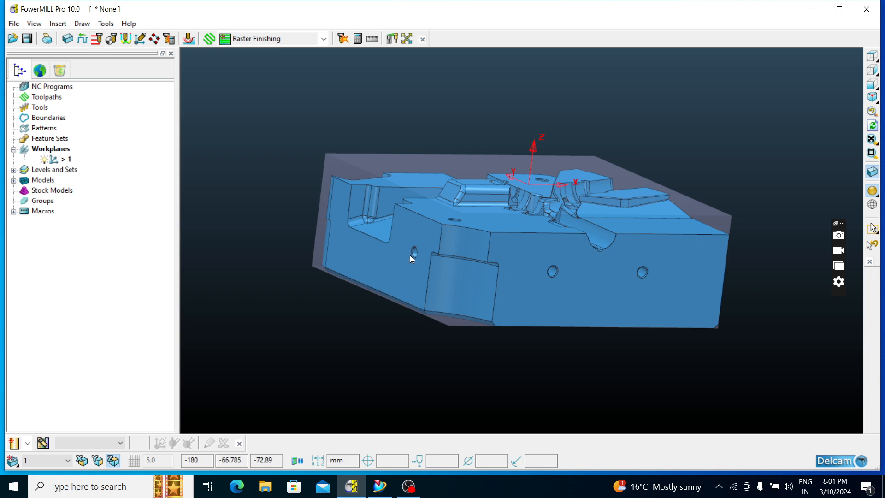
pyautogui.moveTo(592, 174); pyautogui.dragTo(563, 304, button='middle')
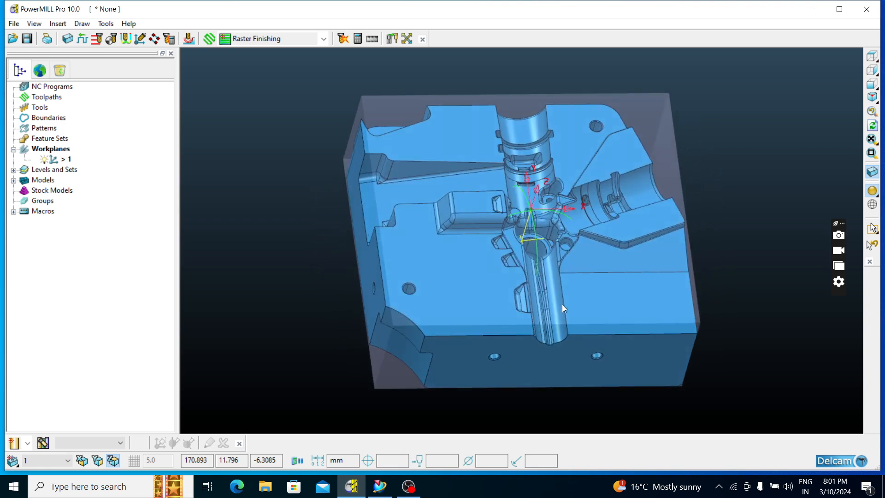
pyautogui.click(876, 56)
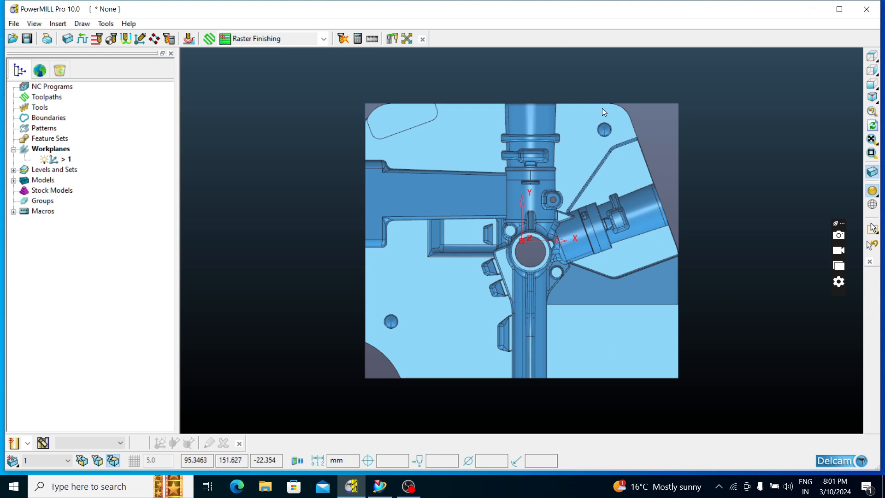
pyautogui.moveTo(638, 397); pyautogui.dragTo(681, 198, button='middle')
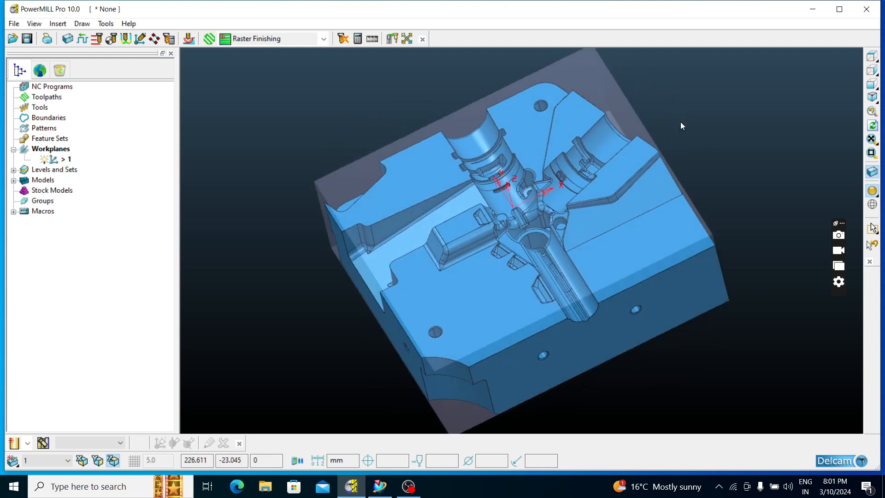
pyautogui.click(871, 56)
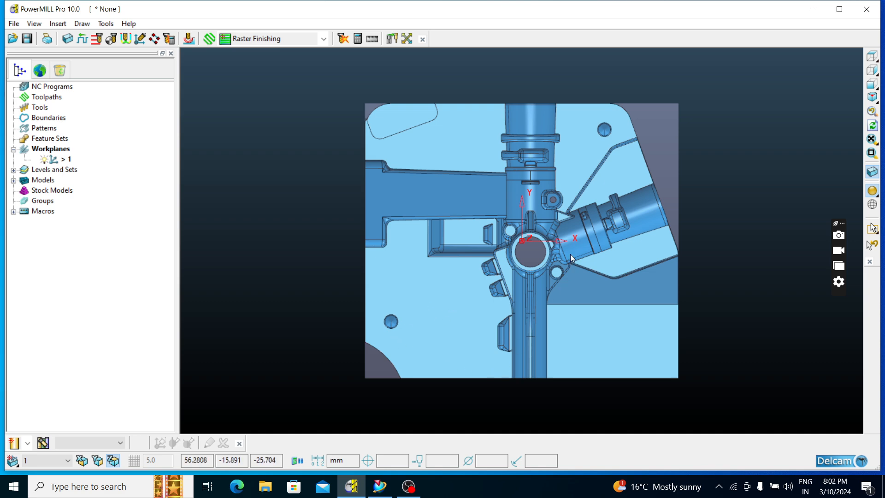
pyautogui.moveTo(410, 345); pyautogui.dragTo(680, 217, button='middle')
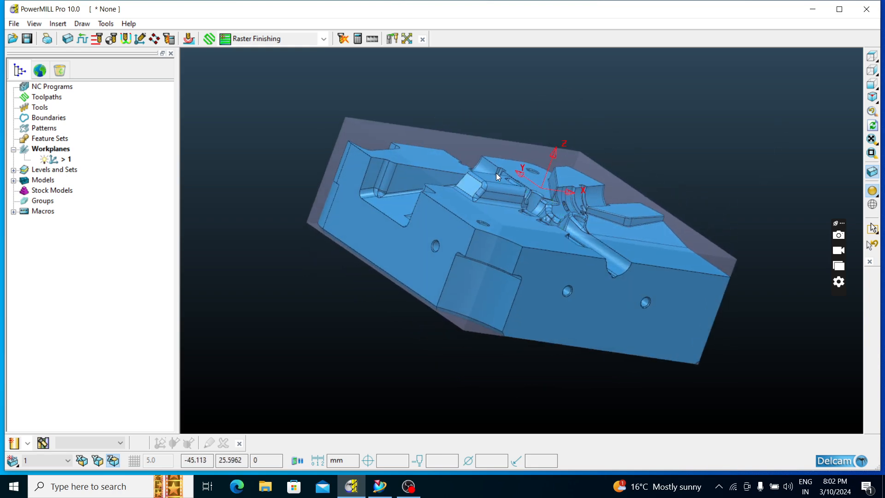
pyautogui.click(871, 66)
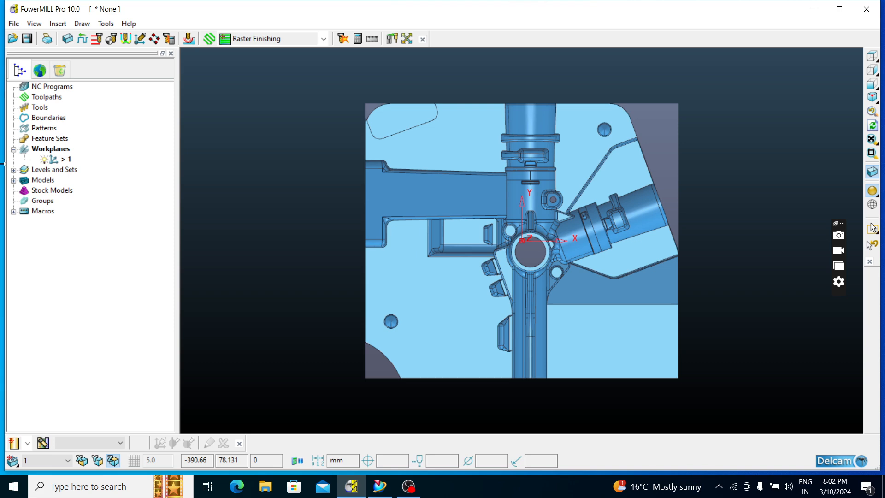
# Try to create a best-fit plane for the model
pyautogui.rightClick(34, 182)
pyautogui.moveTo(104, 211)
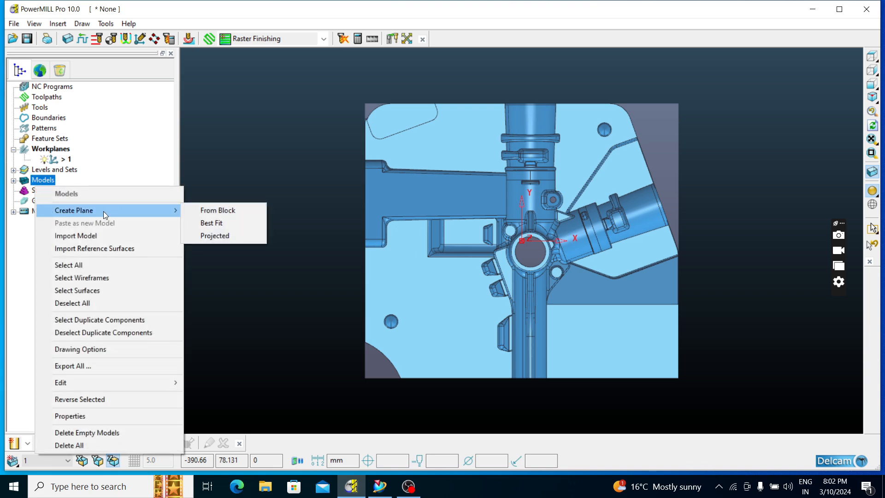
pyautogui.click(205, 225)
# Create boundary 1 from the box block and accept it
pyautogui.rightClick(49, 118)
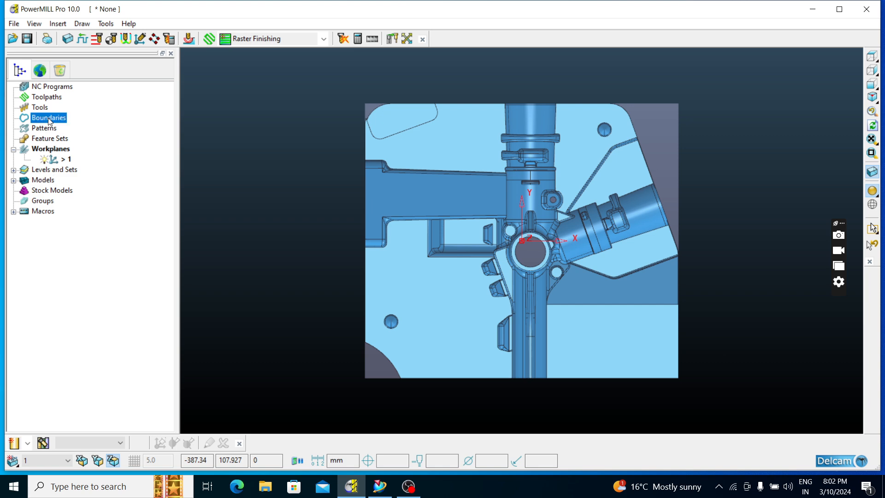
pyautogui.moveTo(130, 168)
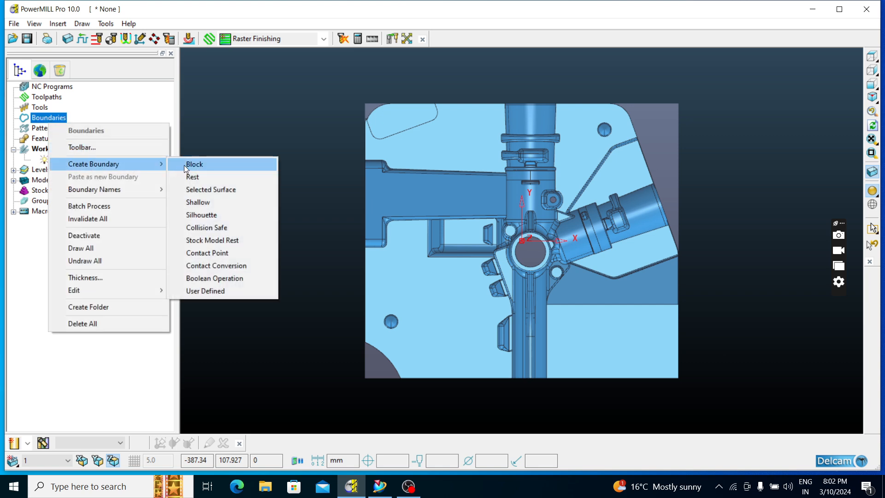
pyautogui.click(199, 165)
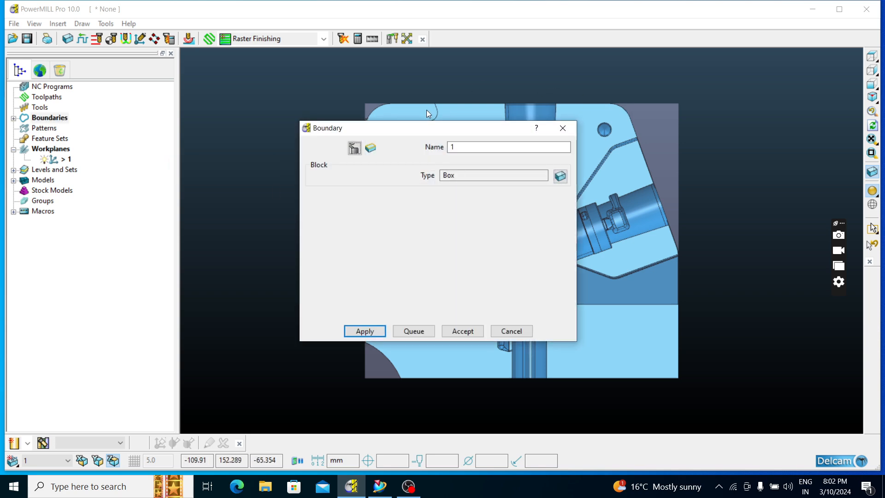
pyautogui.moveTo(437, 132); pyautogui.dragTo(221, 308)
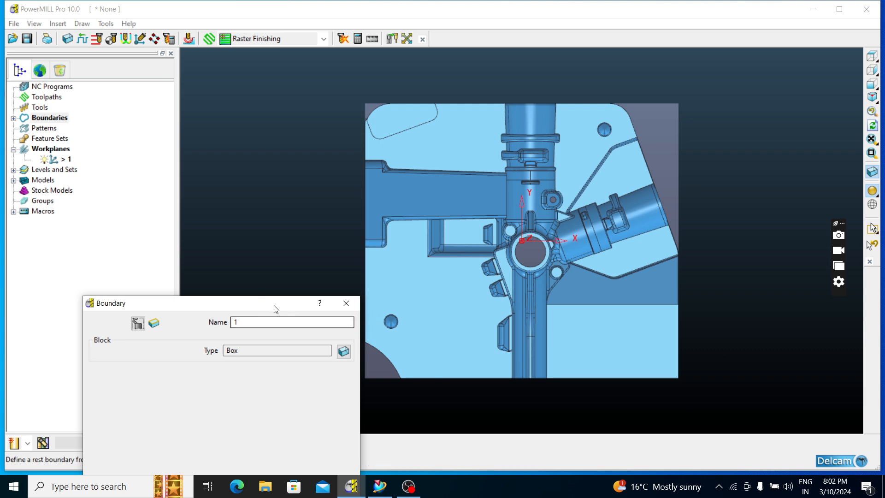
pyautogui.moveTo(258, 304); pyautogui.dragTo(265, 66)
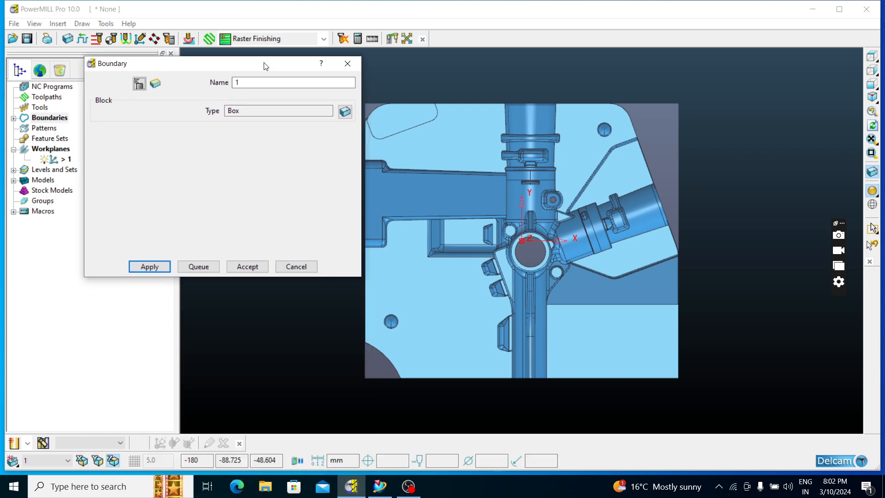
pyautogui.click(148, 267)
pyautogui.click(247, 267)
# Create a best-fit plane from the block boundary to cover the top of the insert
pyautogui.moveTo(418, 228); pyautogui.dragTo(392, 150, button='middle')
pyautogui.rightClick(37, 180)
pyautogui.moveTo(75, 206)
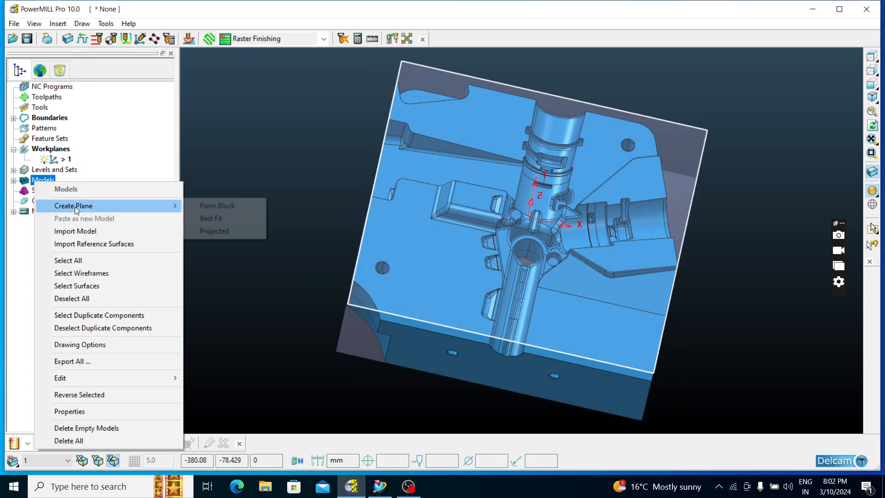
pyautogui.click(206, 218)
pyautogui.moveTo(585, 275); pyautogui.dragTo(620, 191, button='middle')
pyautogui.scroll(4, 484, 199)
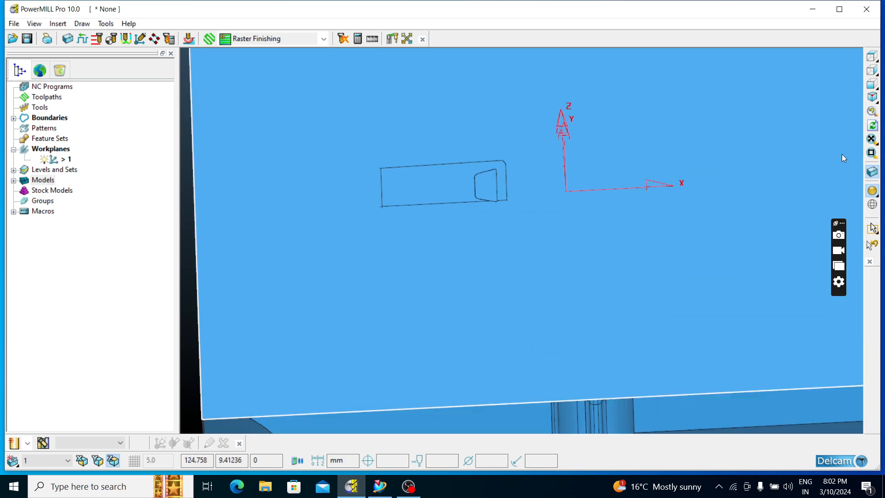
# Lock the block's Z length, recalculate its limits from the model with an expansion of 20.0, and accept the block
pyautogui.click(872, 57)
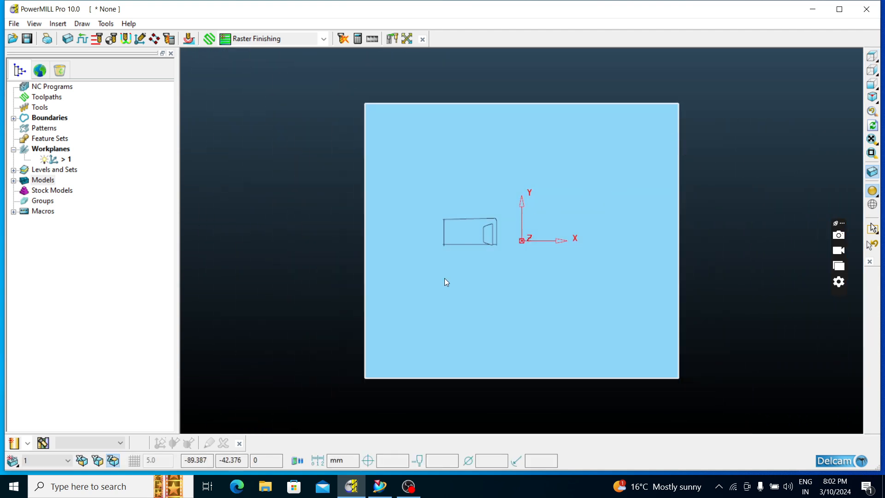
pyautogui.click(67, 38)
pyautogui.click(315, 183)
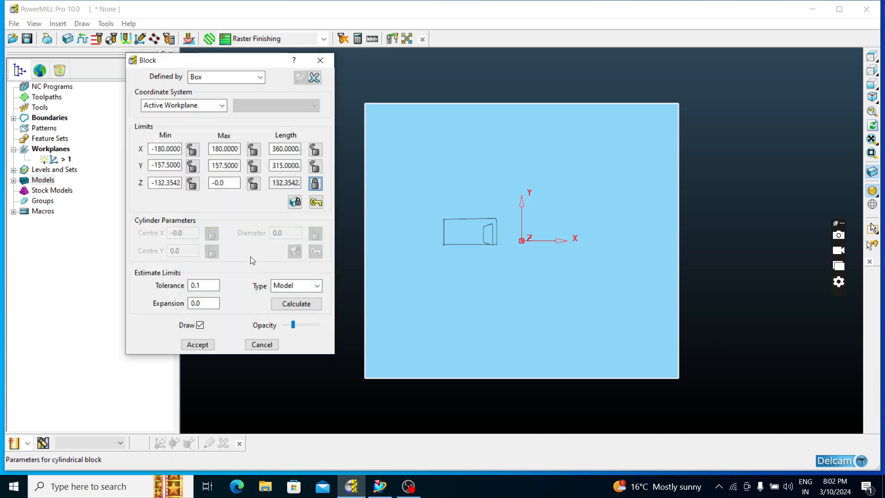
pyautogui.click(211, 306)
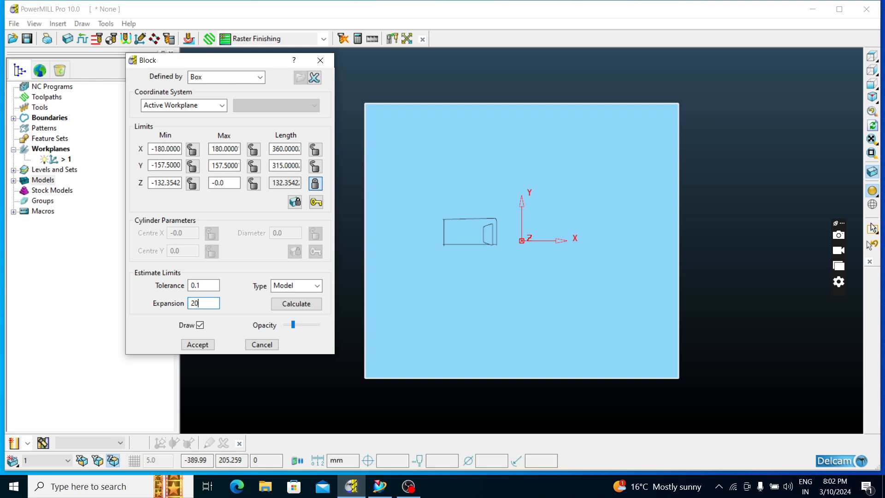
pyautogui.click(297, 304)
pyautogui.click(198, 344)
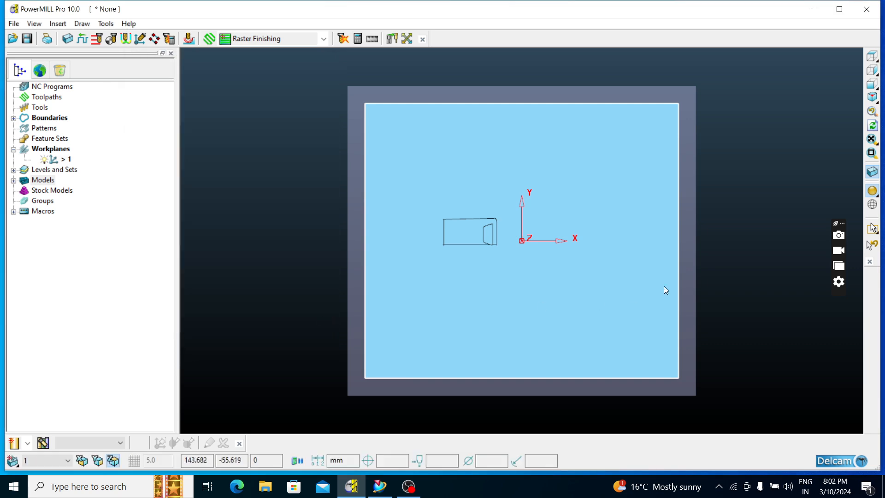
# Start a Constant Z Finishing toolpath and create an end mill tool for it with a 16.0 mm diameter
pyautogui.moveTo(666, 291); pyautogui.dragTo(341, 90, button='middle')
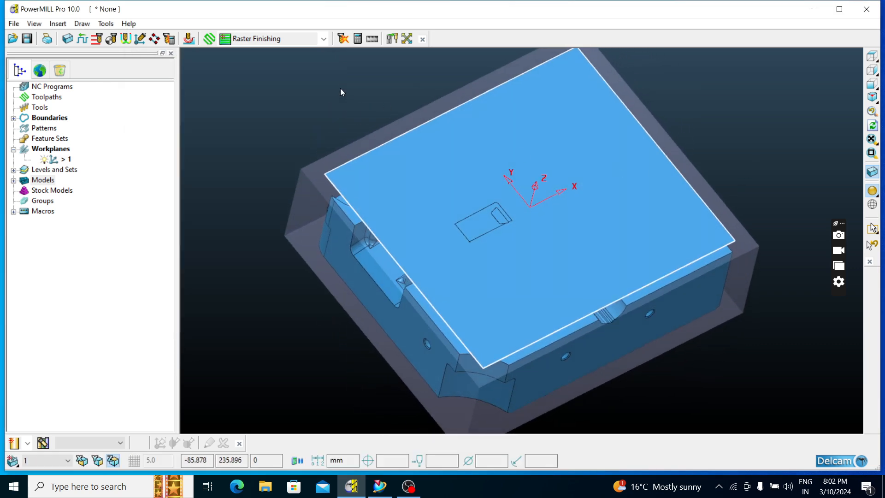
pyautogui.click(324, 39)
pyautogui.click(282, 113)
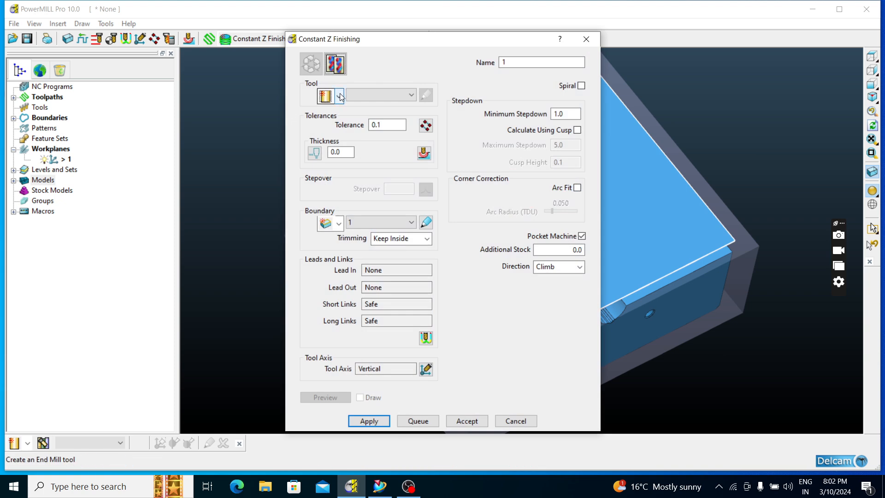
pyautogui.click(339, 96)
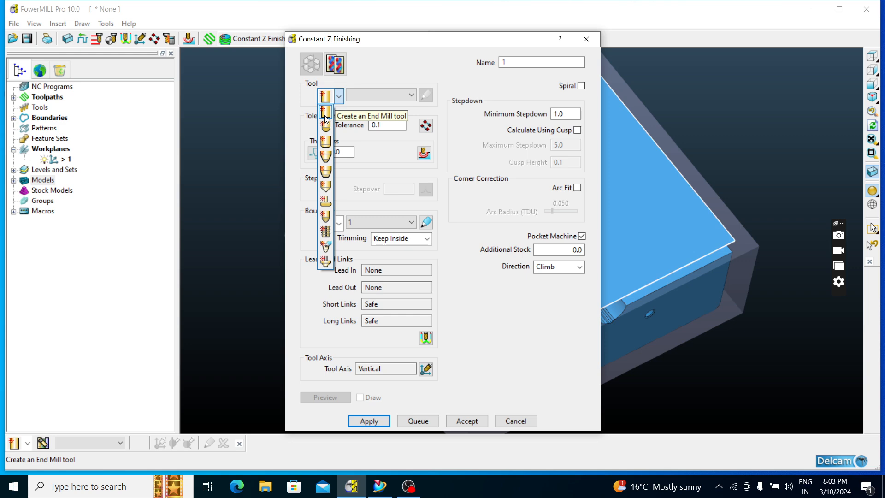
pyautogui.click(326, 119)
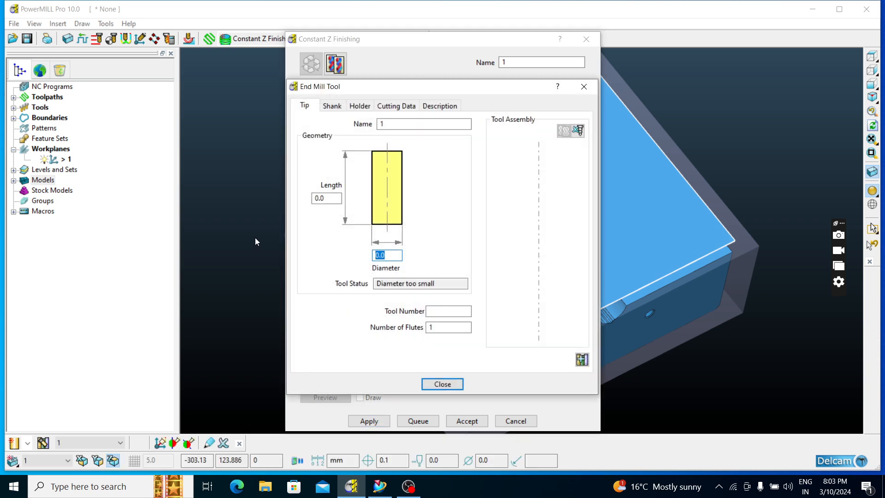
pyautogui.press('BackSpace')
pyautogui.write('16.')
pyautogui.press('Return')
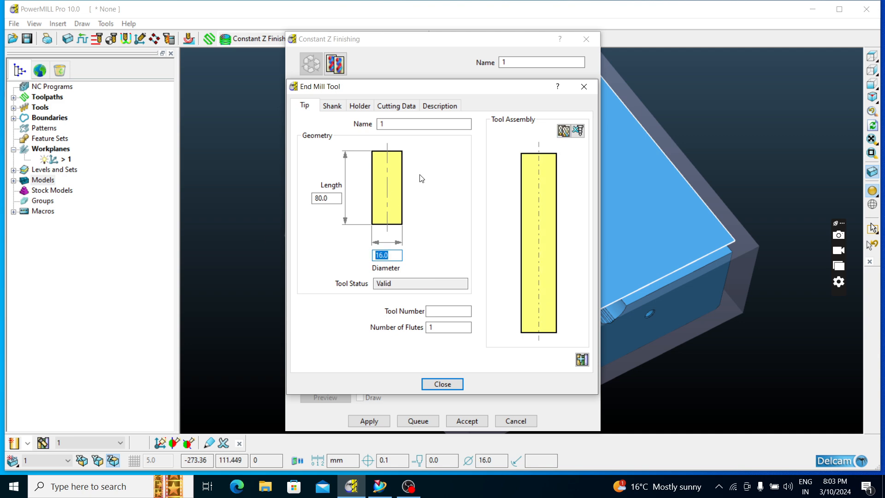
pyautogui.click(442, 384)
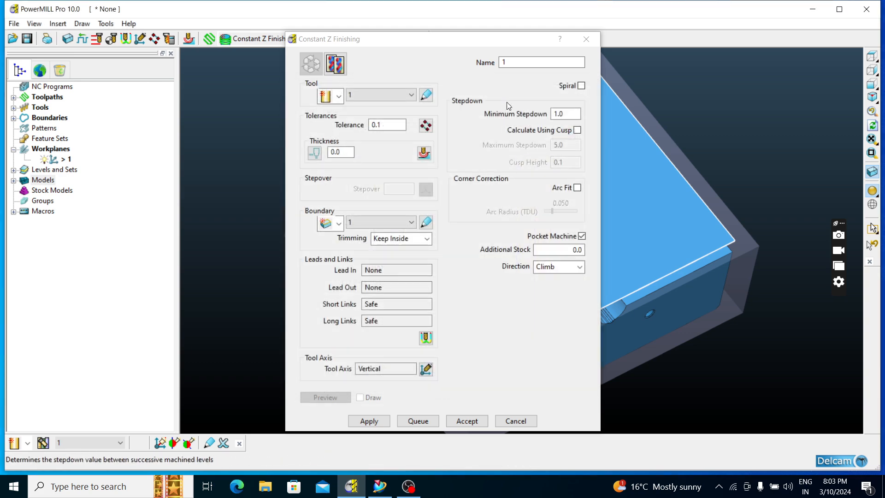
# Name the toolpath 16.0, set the boundary trimming to Keep Outside, and enable Spiral
pyautogui.click(512, 64)
pyautogui.press('BackSpace')
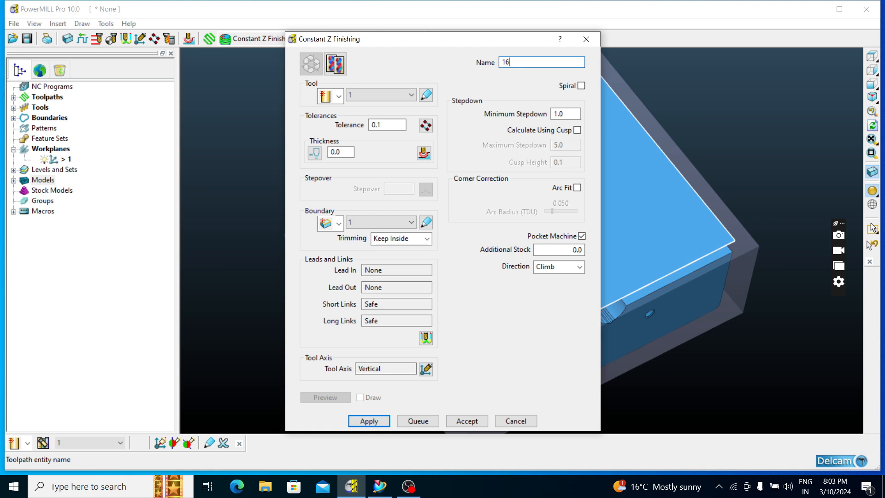
pyautogui.write('0')
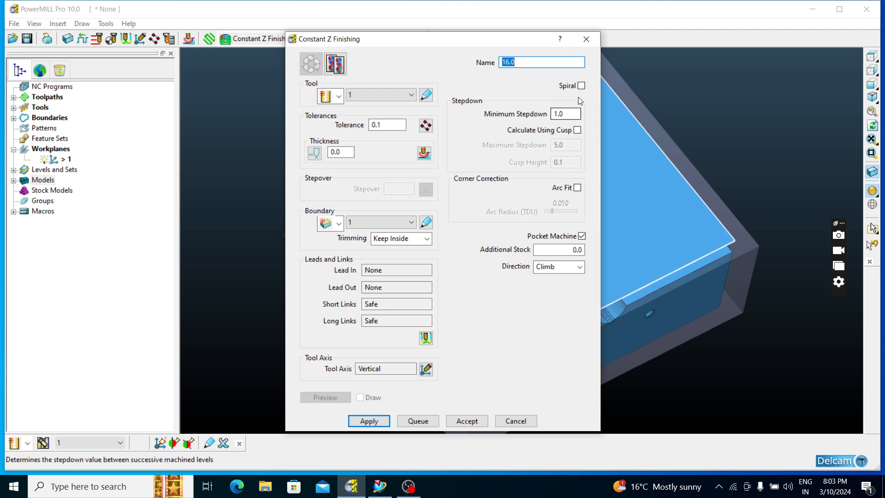
pyautogui.click(565, 114)
pyautogui.click(407, 239)
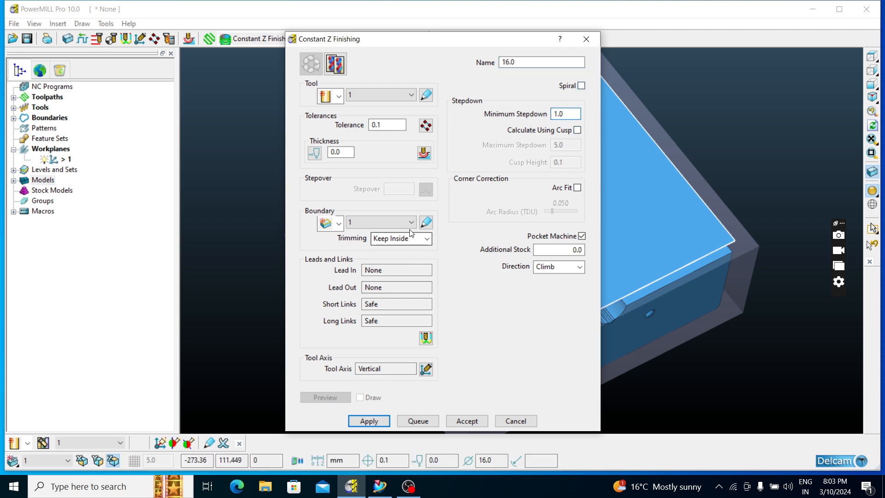
pyautogui.click(400, 260)
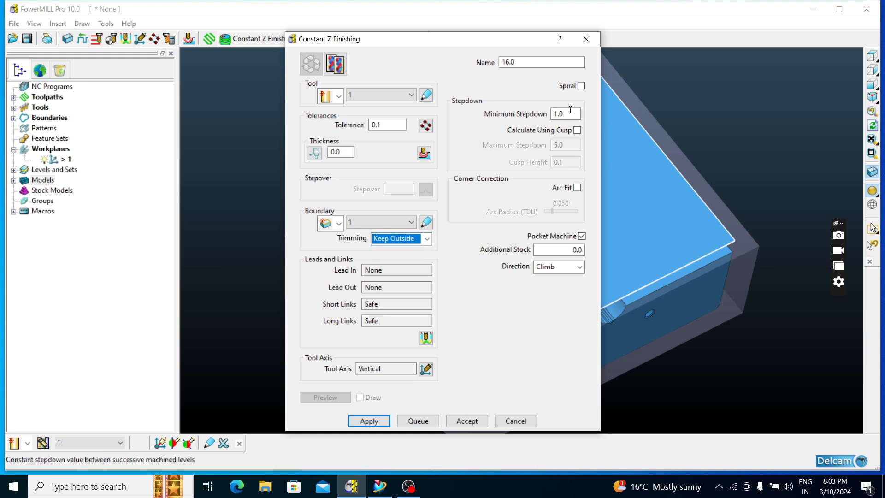
pyautogui.click(582, 85)
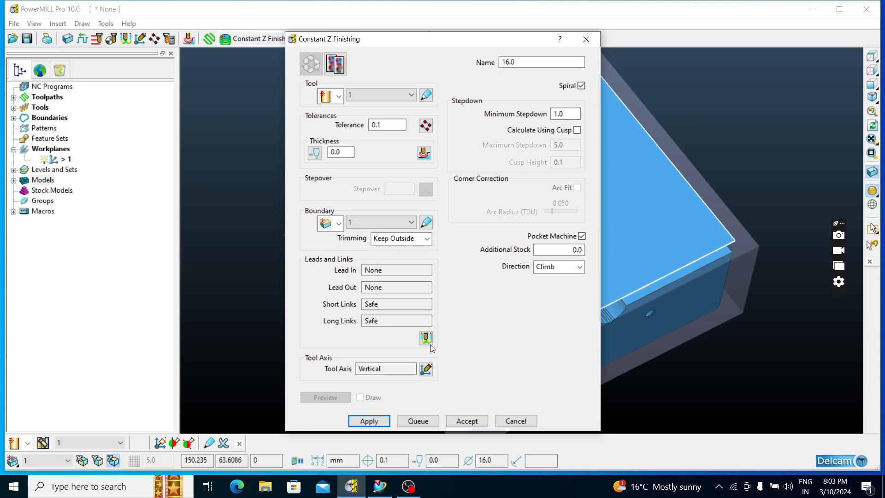
# Calculate the Constant Z toolpath despite the block mismatch and inspect its passes around the insert
pyautogui.click(377, 420)
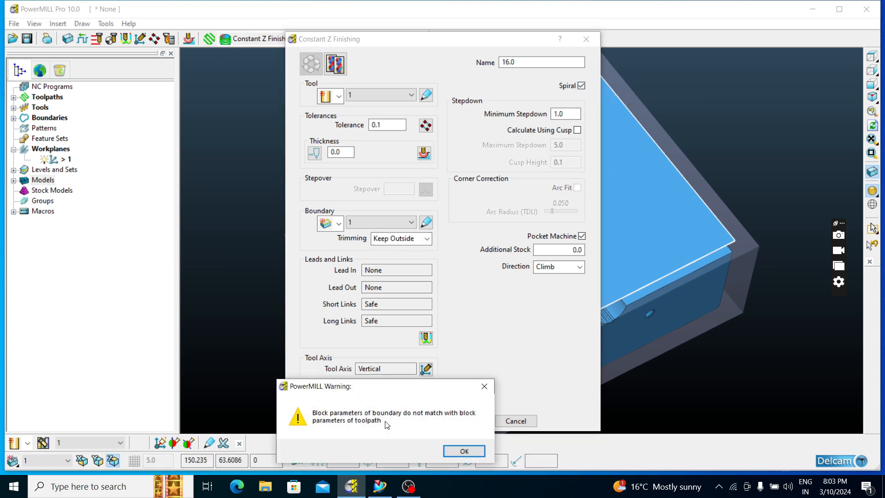
pyautogui.click(464, 451)
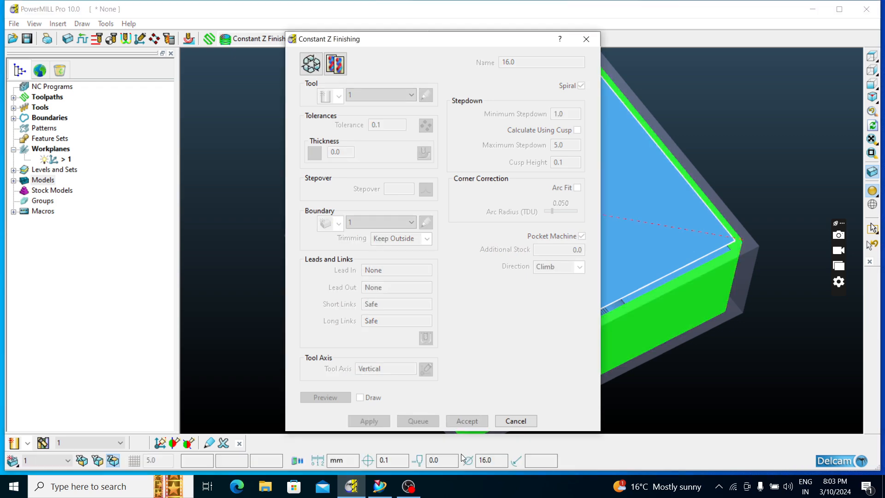
pyautogui.click(585, 40)
pyautogui.moveTo(575, 198)
pyautogui.mouseDown(button='middle')
pyautogui.moveTo(634, 142)
pyautogui.moveTo(647, 170)
pyautogui.moveTo(577, 186)
pyautogui.mouseUp(button='middle')
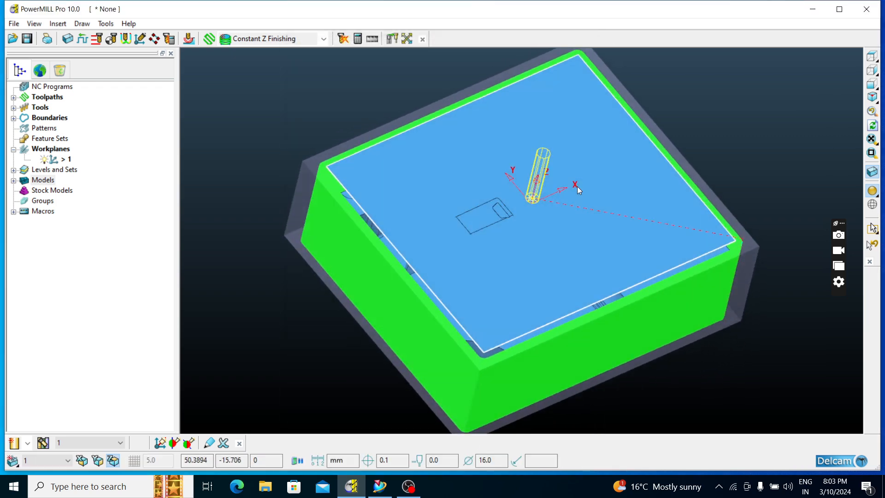
pyautogui.scroll(5, 756, 240)
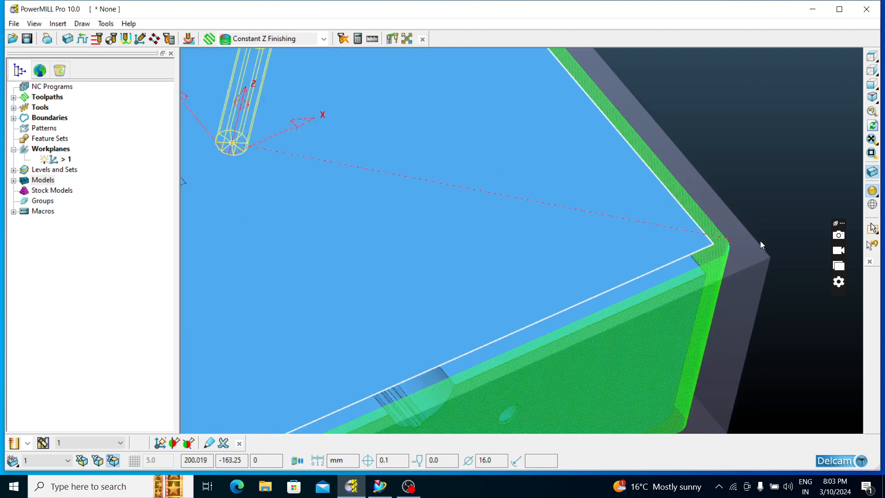
pyautogui.click(871, 58)
pyautogui.scroll(3, 459, 162)
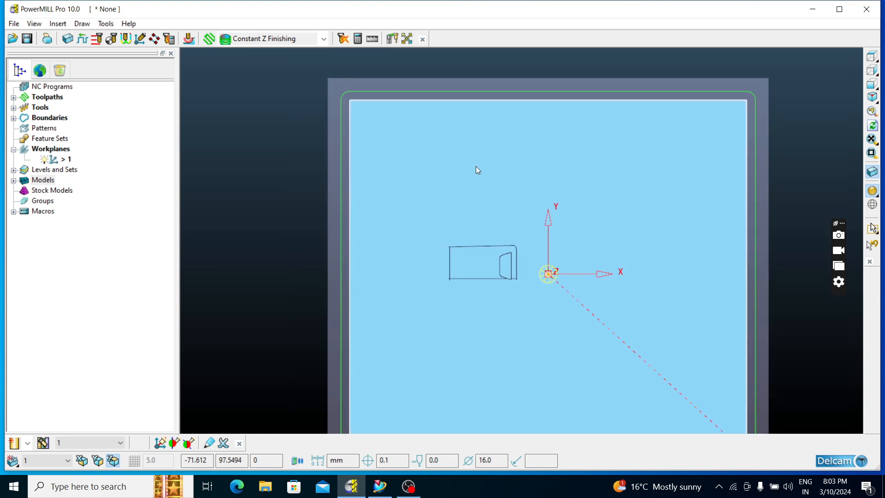
pyautogui.scroll(-2, 478, 170)
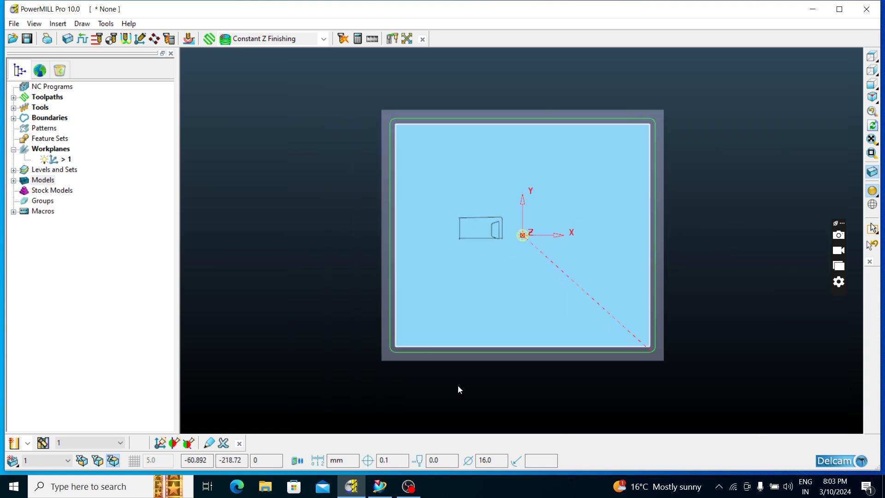
pyautogui.moveTo(542, 316); pyautogui.dragTo(698, 319, button='middle')
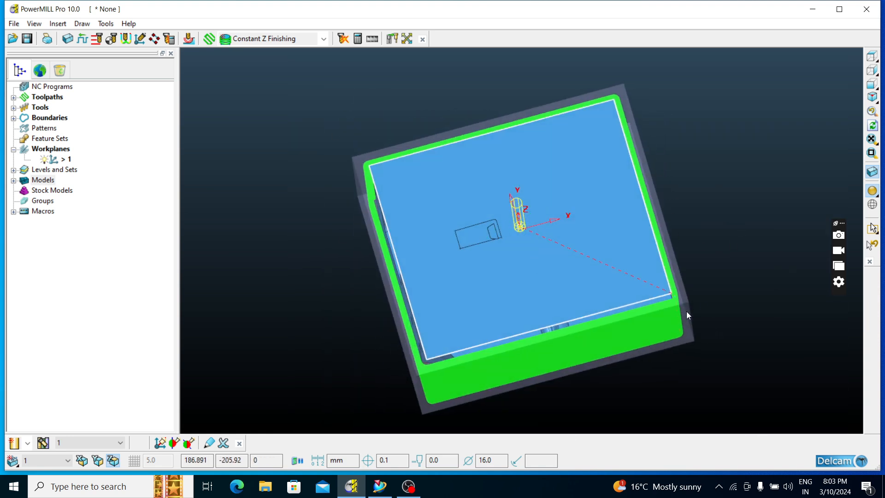
# Delete the Planes model that covers the top of the cavity insert
pyautogui.doubleClick(19, 184)
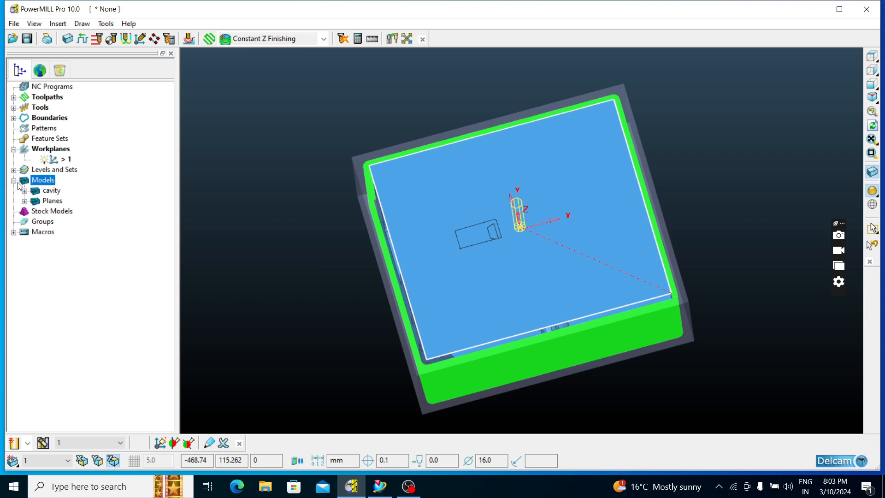
pyautogui.rightClick(43, 204)
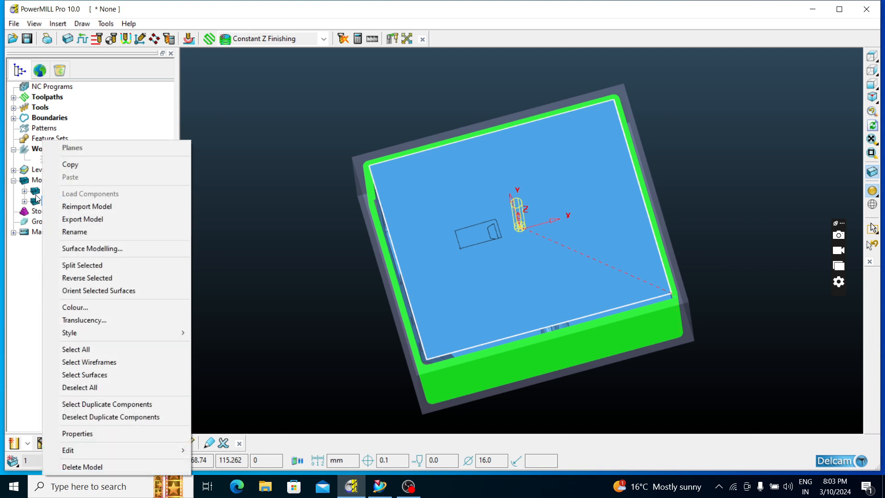
pyautogui.click(300, 140)
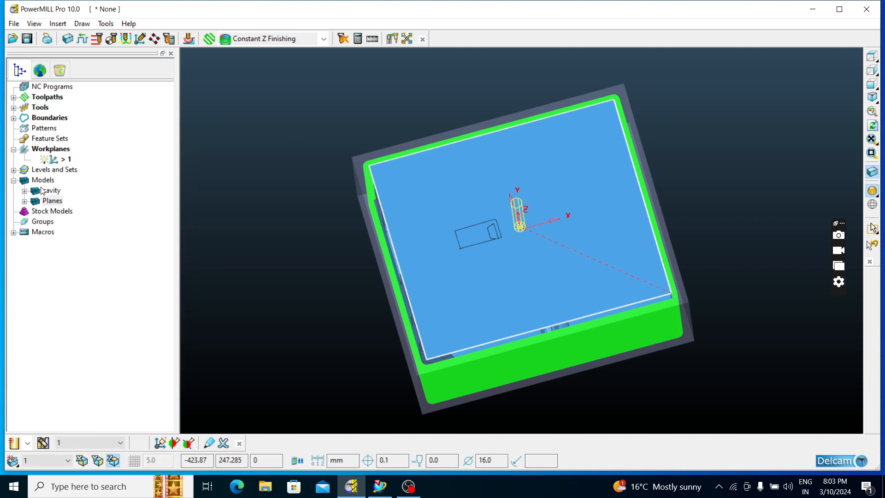
pyautogui.doubleClick(17, 183)
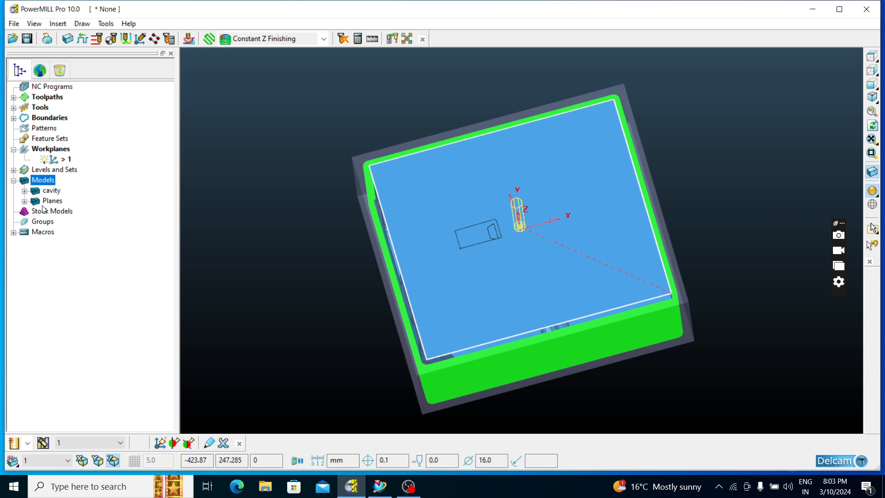
pyautogui.rightClick(43, 202)
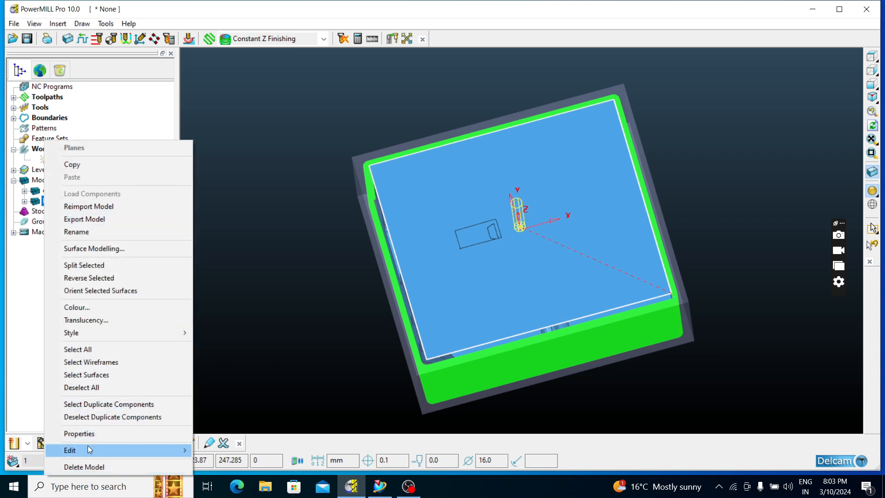
pyautogui.click(84, 467)
pyautogui.moveTo(420, 256); pyautogui.dragTo(565, 203, button='middle')
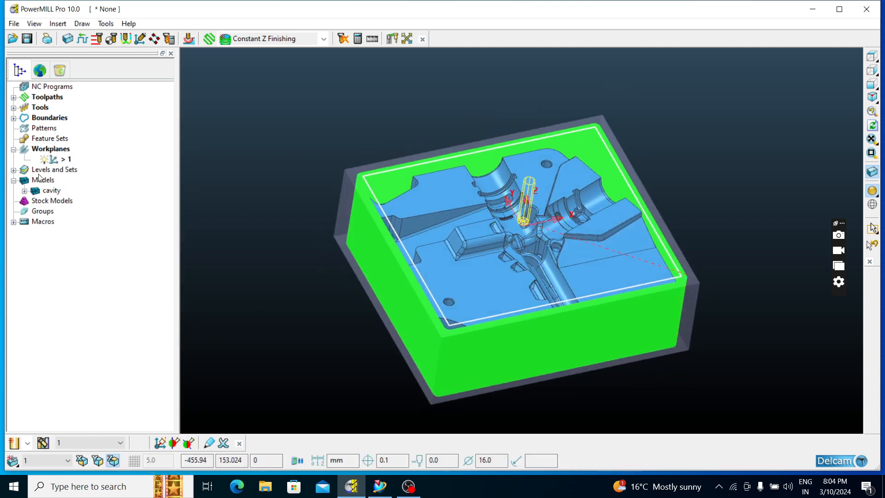
# Hide toolpath 16.0 and boundary 1 so only the cavity model and its block are shown
pyautogui.click(13, 97)
pyautogui.click(45, 108)
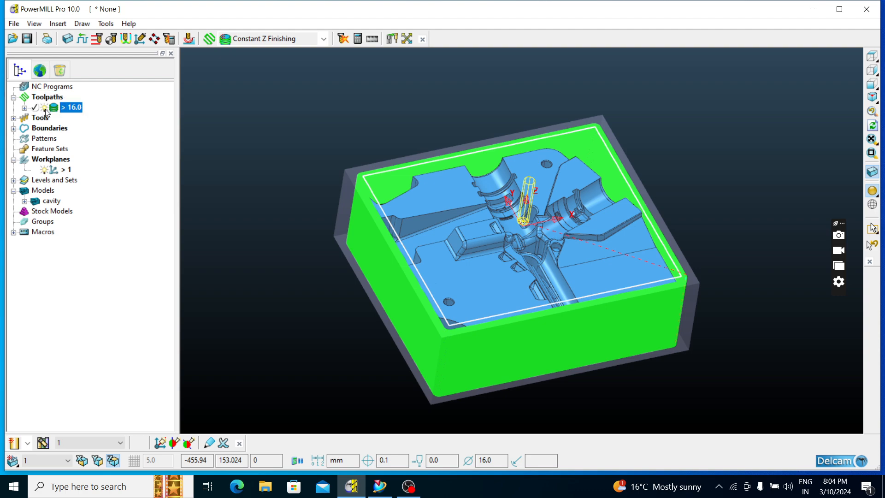
pyautogui.click(46, 109)
pyautogui.moveTo(599, 182); pyautogui.dragTo(585, 215, button='middle')
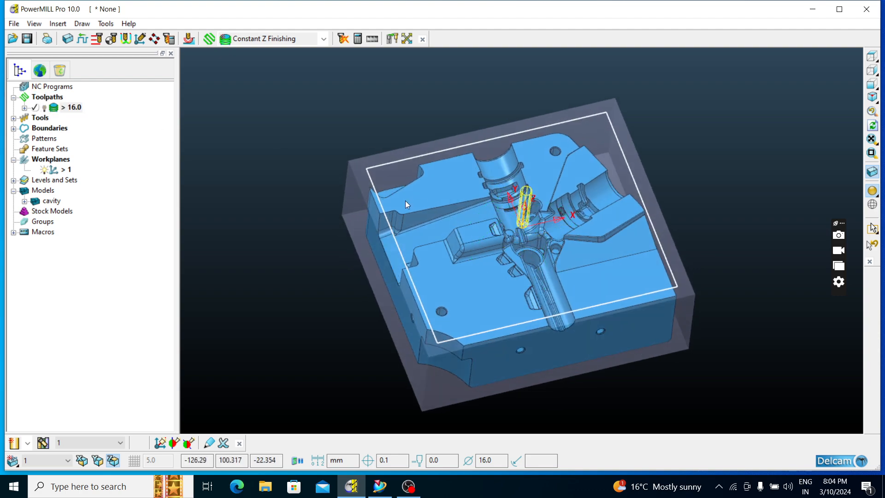
pyautogui.scroll(4, 389, 193)
pyautogui.scroll(-5, 389, 192)
pyautogui.moveTo(556, 252)
pyautogui.mouseDown(button='middle')
pyautogui.moveTo(677, 159)
pyautogui.moveTo(715, 20)
pyautogui.moveTo(644, 120)
pyautogui.moveTo(585, 254)
pyautogui.moveTo(553, 256)
pyautogui.mouseUp(button='middle')
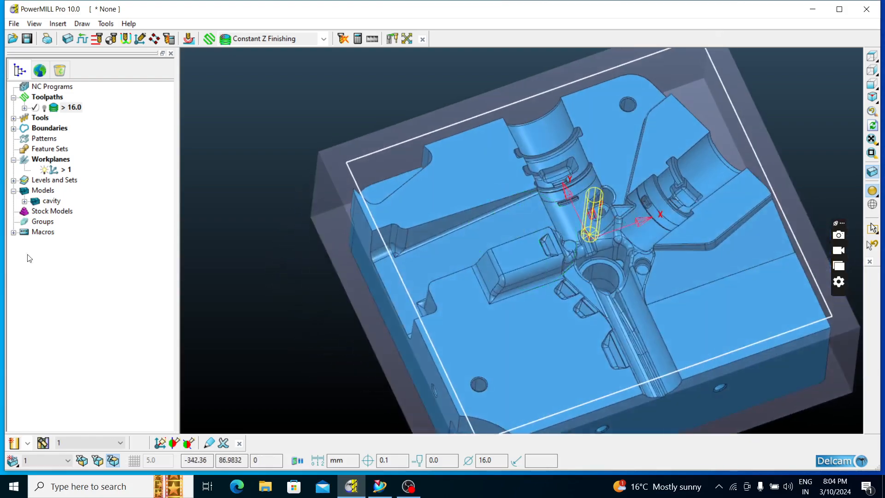
pyautogui.click(15, 127)
pyautogui.click(44, 139)
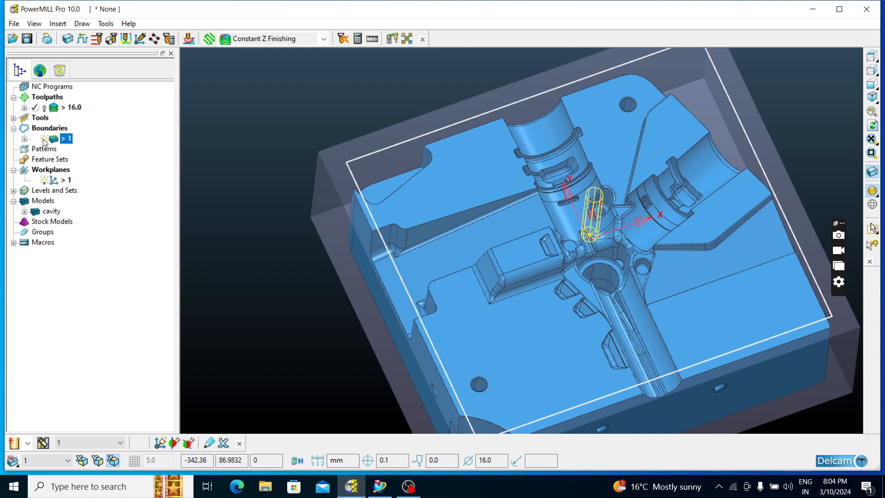
pyautogui.click(43, 139)
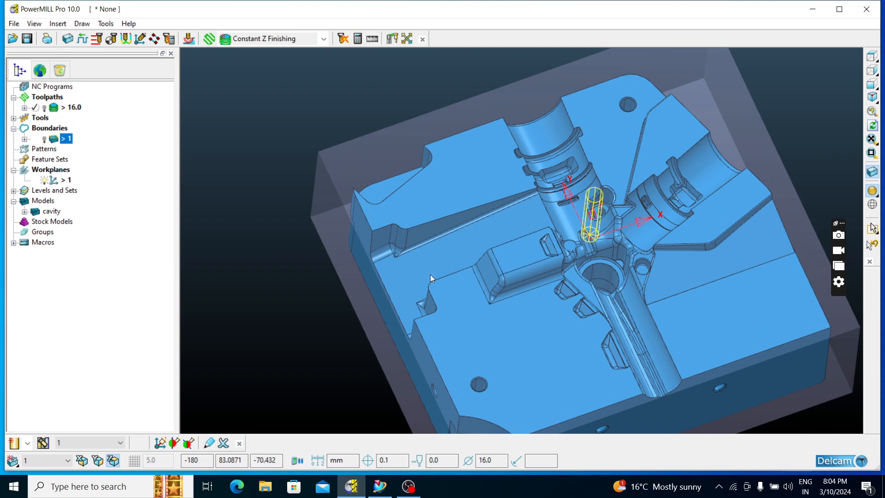
pyautogui.click(865, 59)
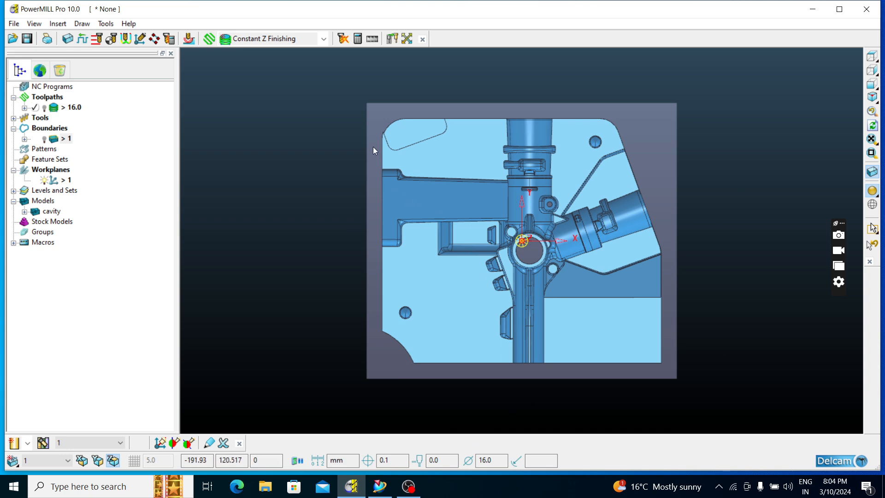
# Select the concave corner face and the adjoining outer side faces of the cavity insert
pyautogui.scroll(3, 389, 132)
pyautogui.scroll(-1, 390, 134)
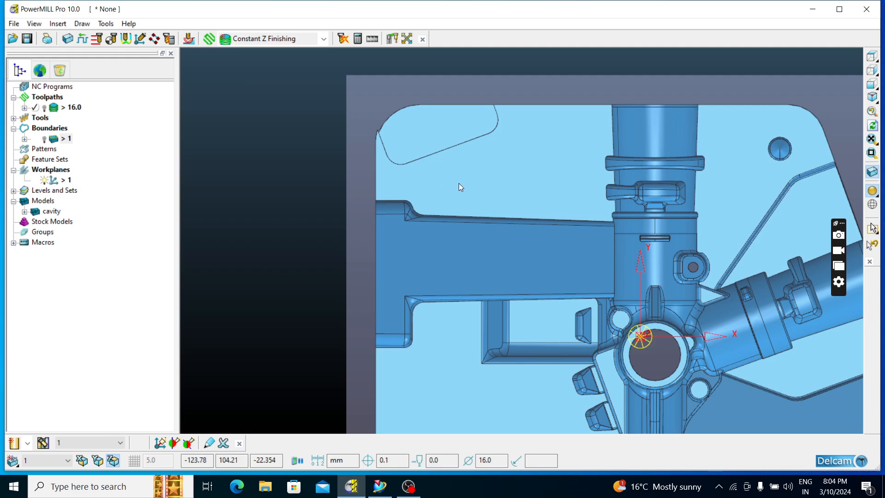
pyautogui.moveTo(461, 186); pyautogui.dragTo(482, 312, button='middle')
pyautogui.click(871, 56)
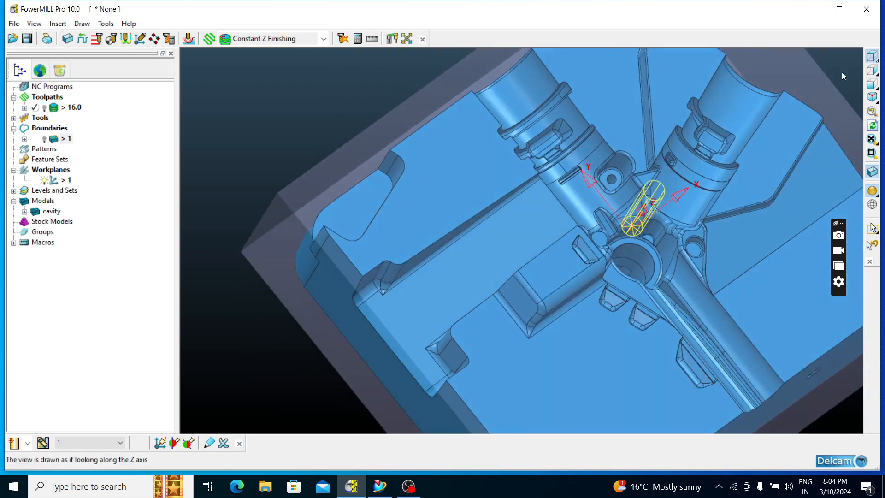
pyautogui.moveTo(491, 272); pyautogui.dragTo(430, 230, button='middle')
pyautogui.scroll(5, 408, 266)
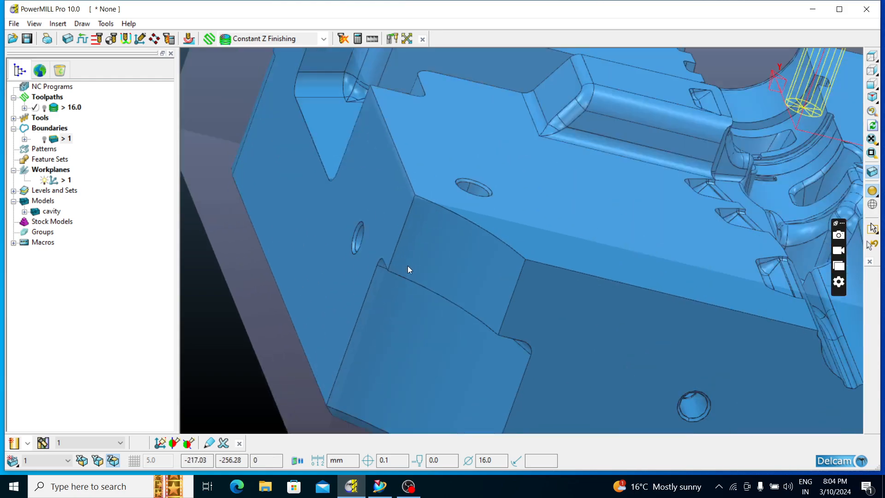
pyautogui.click(413, 264)
pyautogui.keyDown('shift'); pyautogui.click(539, 311); pyautogui.keyUp('shift')
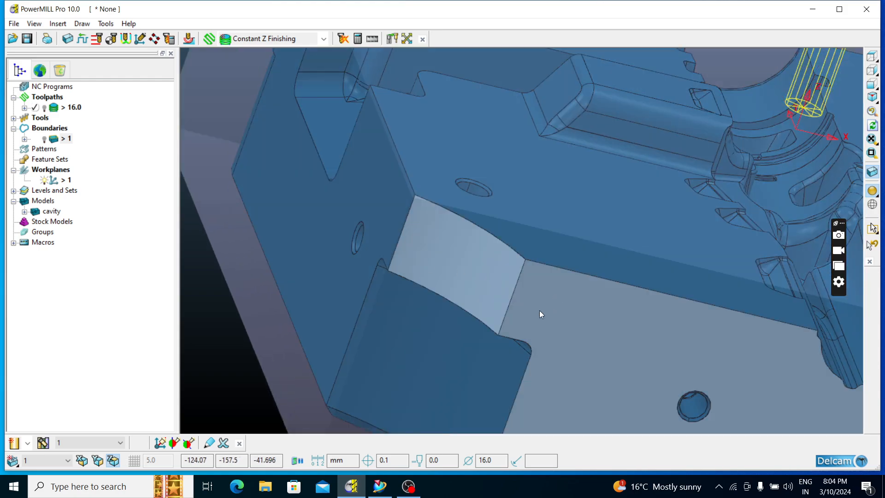
pyautogui.keyDown('shift'); pyautogui.click(374, 204); pyautogui.keyUp('shift')
pyautogui.scroll(-5, 409, 223)
pyautogui.moveTo(366, 160); pyautogui.dragTo(528, 296, button='middle')
pyautogui.scroll(5, 489, 279)
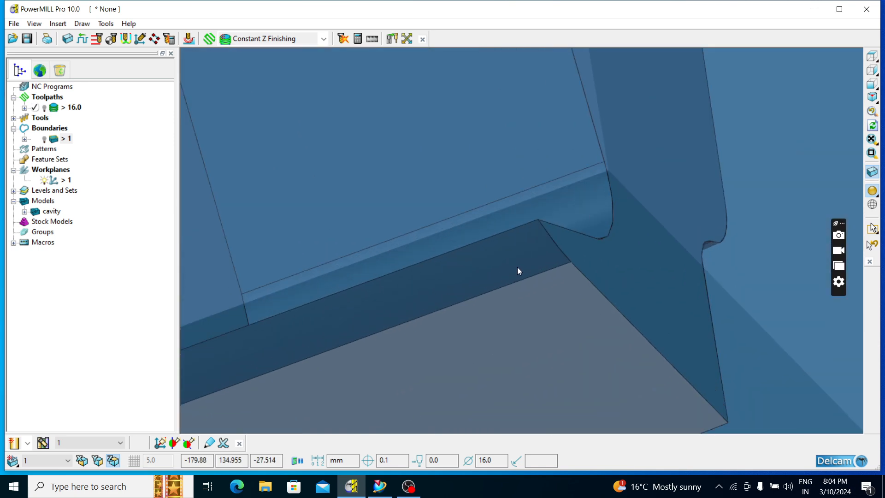
# Add the rounded corner faces and the remaining outer side faces around the insert to the selection
pyautogui.keyDown('shift'); pyautogui.click(520, 265); pyautogui.keyUp('shift')
pyautogui.scroll(-3, 532, 275)
pyautogui.scroll(4, 390, 281)
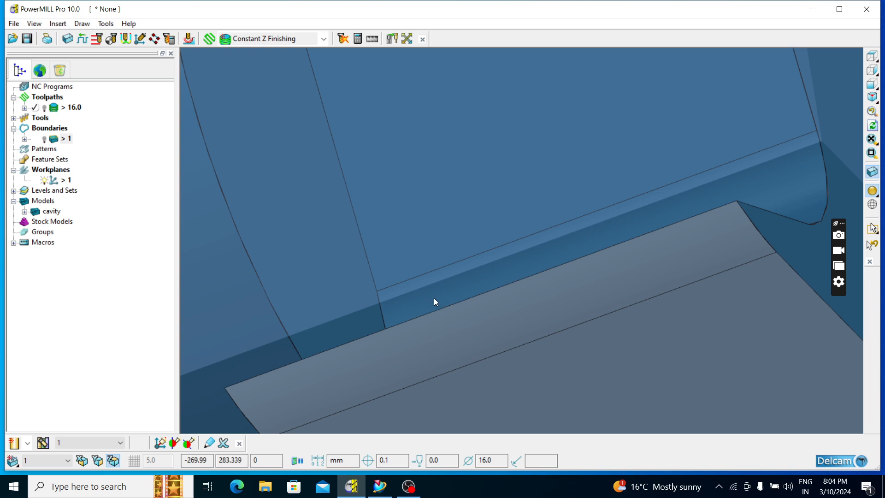
pyautogui.scroll(-2, 486, 282)
pyautogui.moveTo(380, 291); pyautogui.dragTo(417, 165, button='middle')
pyautogui.scroll(3, 417, 165)
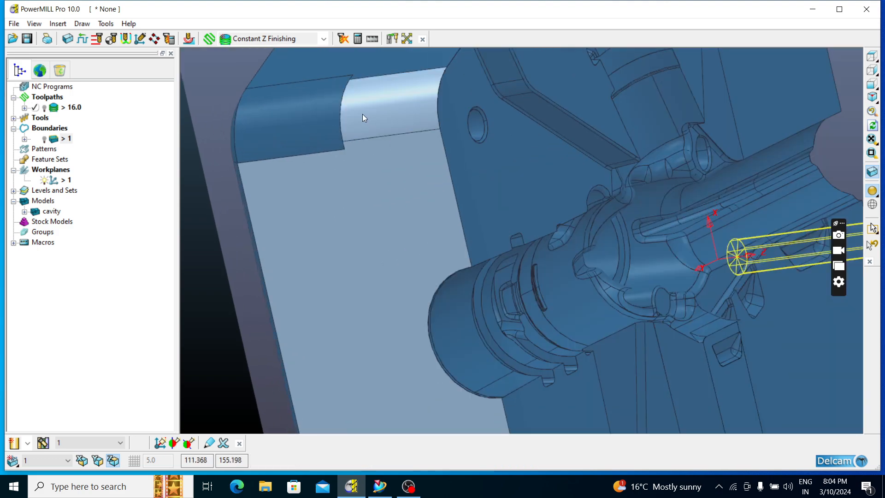
pyautogui.scroll(-3, 458, 143)
pyautogui.moveTo(458, 143); pyautogui.dragTo(427, 216, button='middle')
pyautogui.scroll(4, 427, 216)
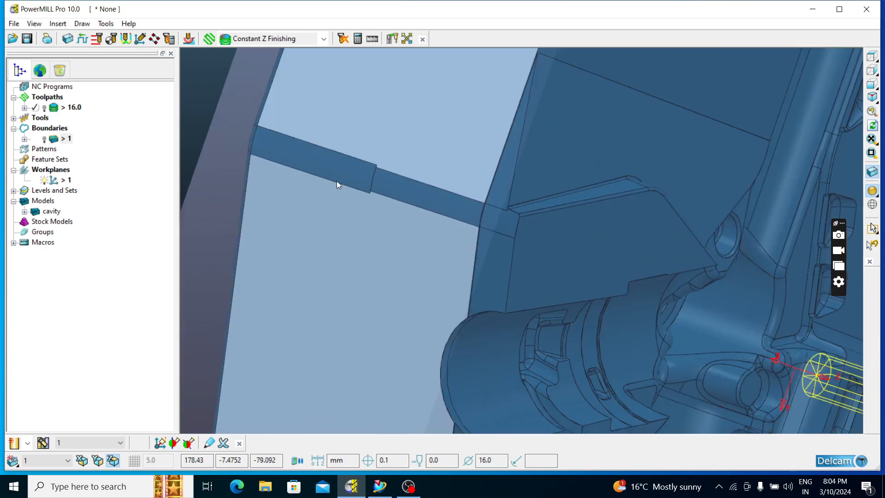
pyautogui.scroll(-4, 409, 173)
pyautogui.moveTo(410, 173); pyautogui.dragTo(207, 272, button='middle')
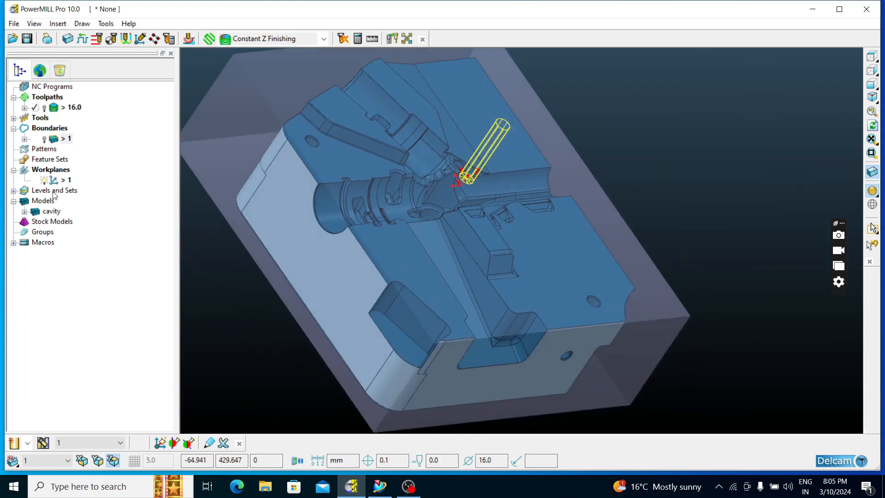
# Create a user-defined boundary from the model edges of the selected side surfaces
pyautogui.rightClick(43, 130)
pyautogui.moveTo(86, 175)
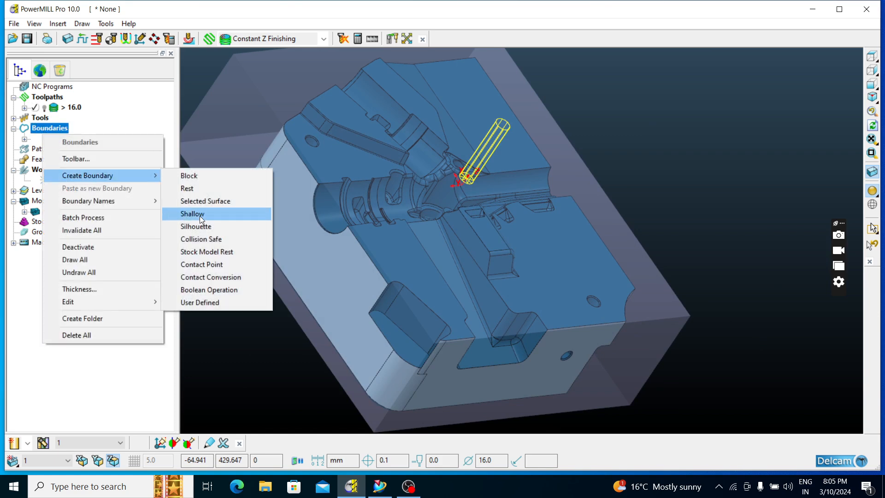
pyautogui.click(214, 302)
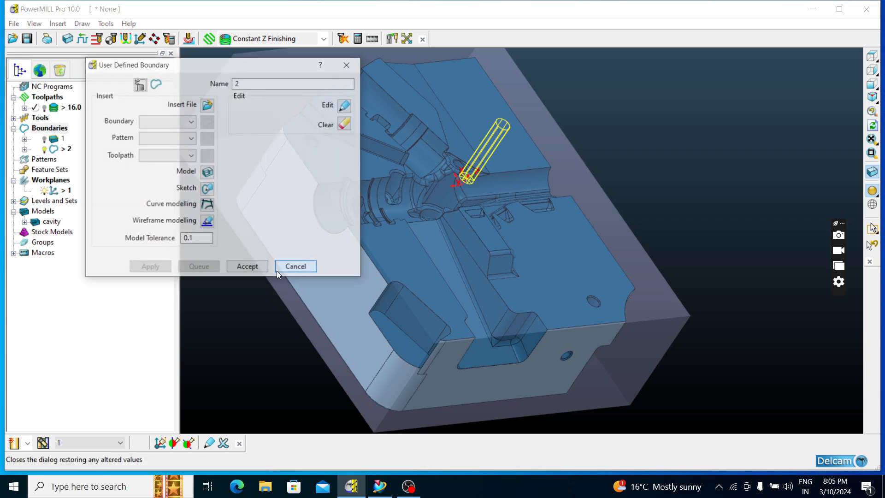
pyautogui.click(207, 173)
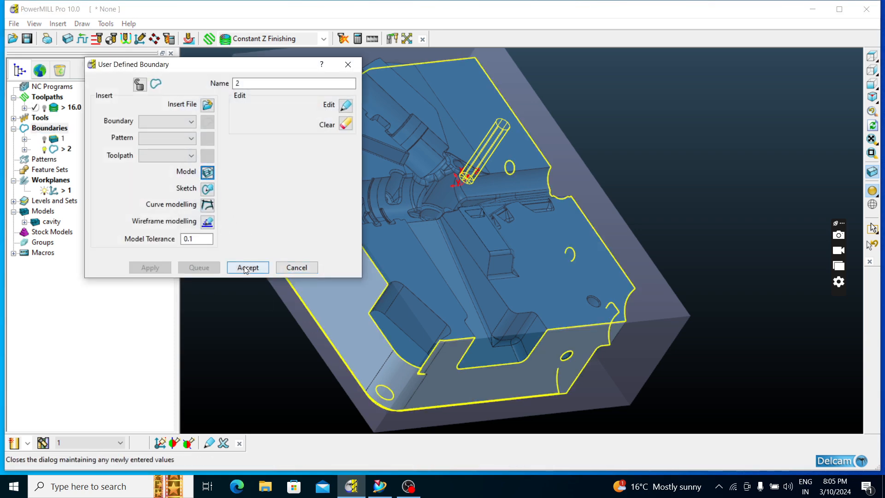
pyautogui.click(248, 268)
# Turn off the plain shading of the model and examine the curves of boundary 2 on their own
pyautogui.click(871, 56)
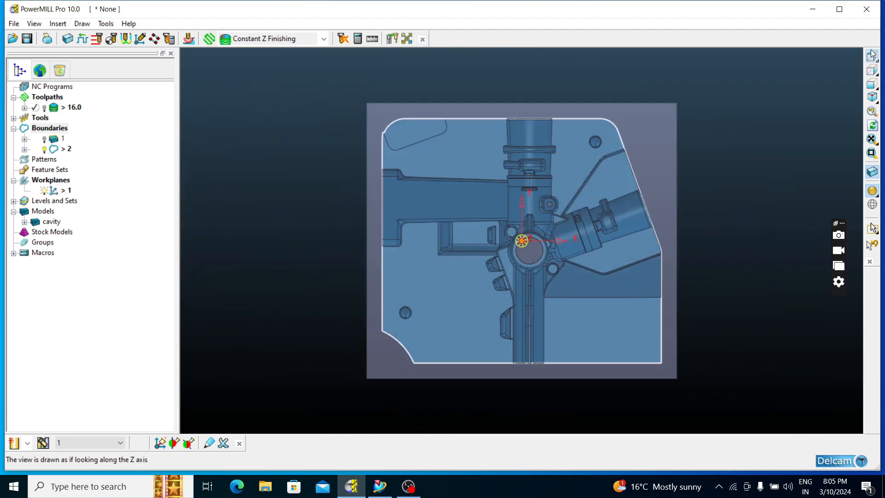
pyautogui.click(878, 68)
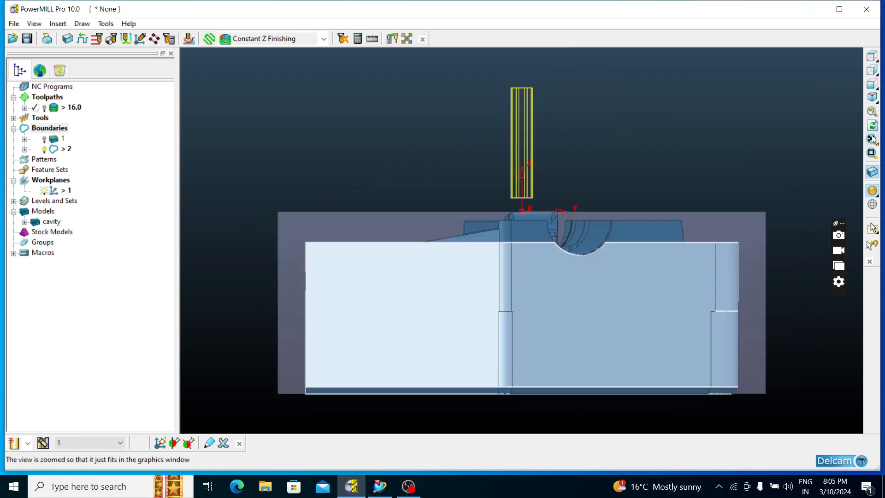
pyautogui.click(873, 191)
pyautogui.moveTo(657, 140); pyautogui.dragTo(725, 228, button='middle')
pyautogui.moveTo(755, 184); pyautogui.dragTo(784, 176, button='middle')
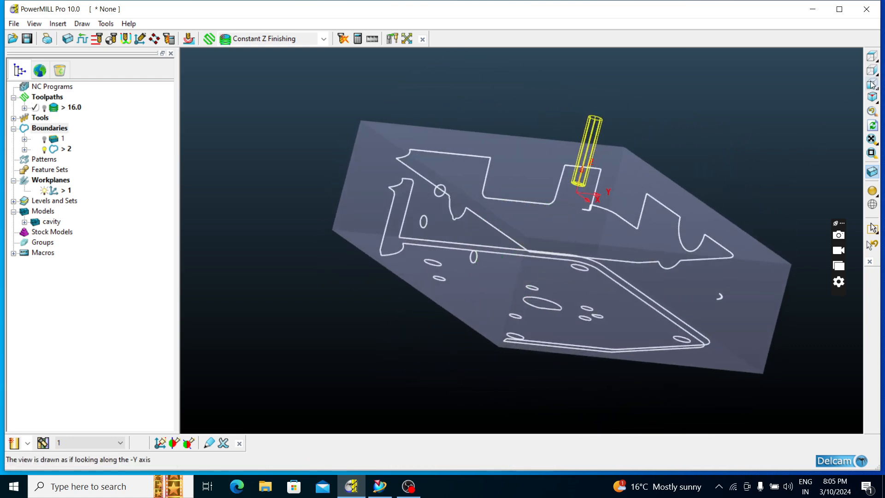
# In a side view, delete the boundary 2 curves that touch the lower part of the block, including the base outlines
pyautogui.click(873, 70)
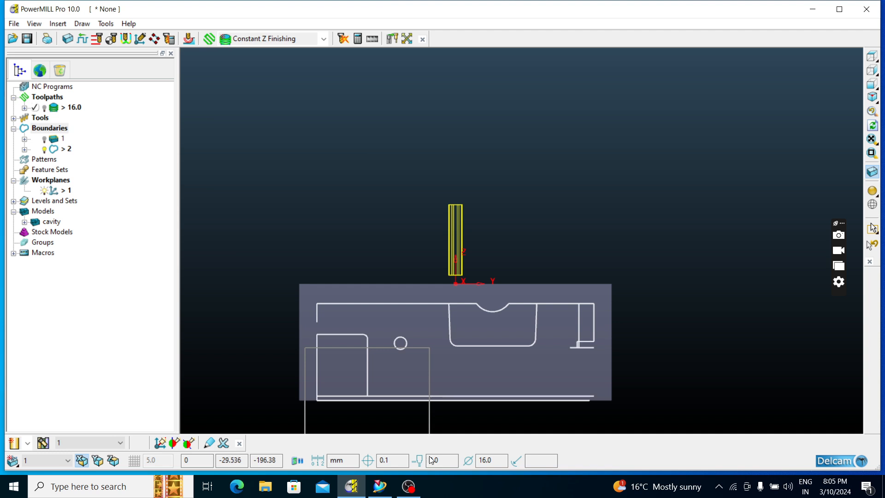
pyautogui.rightClick(405, 397)
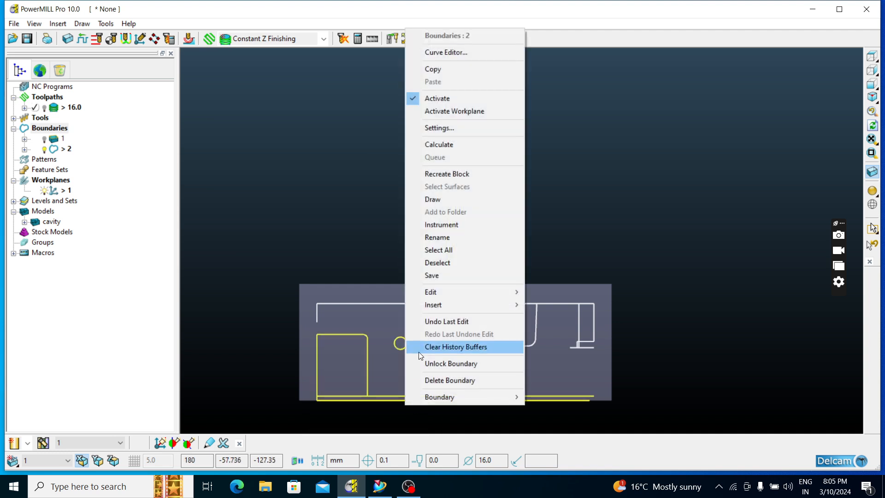
pyautogui.moveTo(433, 295)
pyautogui.click(555, 292)
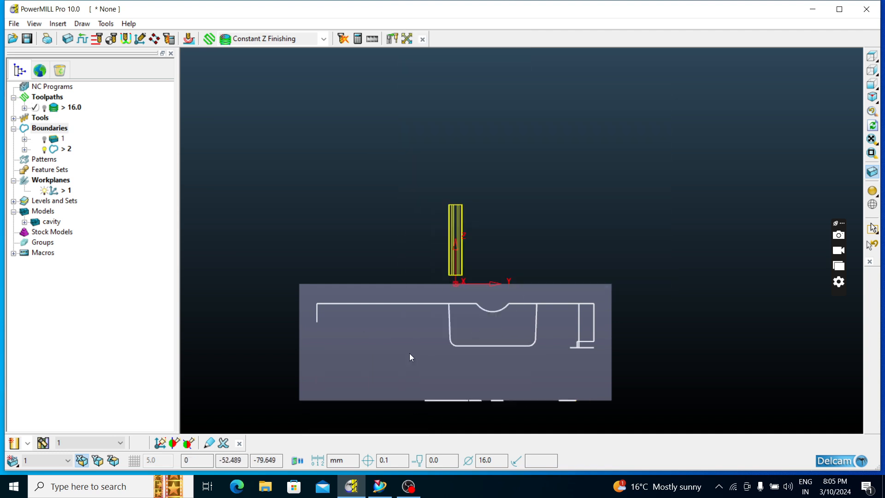
# Delete the remaining short boundary 2 segments along the bottom of the block
pyautogui.scroll(3, 446, 347)
pyautogui.scroll(-3, 446, 370)
pyautogui.moveTo(412, 370); pyautogui.dragTo(493, 420)
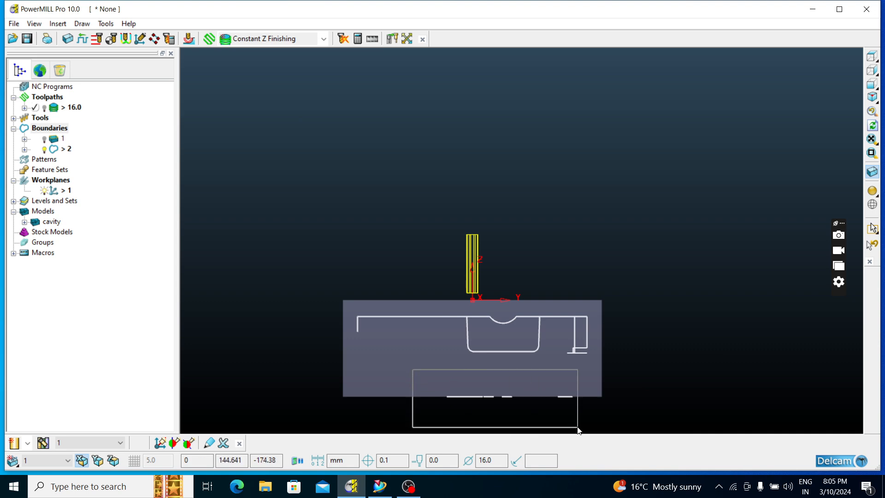
pyautogui.rightClick(574, 400)
pyautogui.moveTo(600, 294)
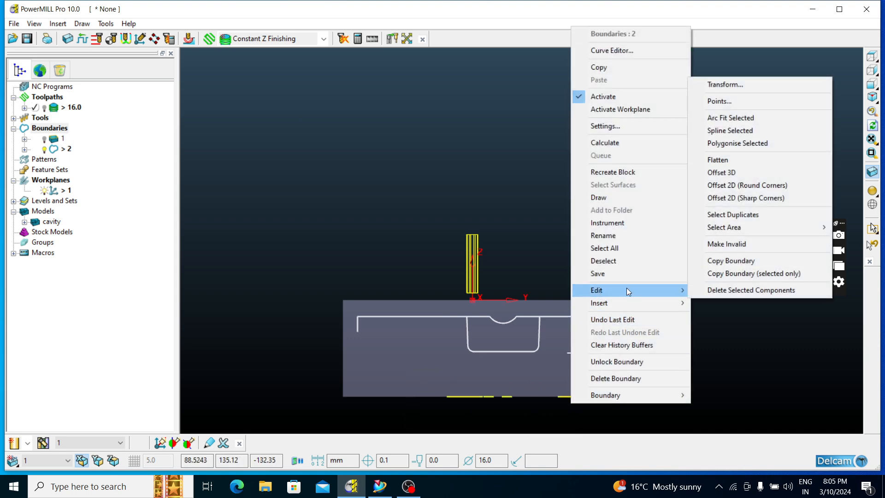
pyautogui.click(727, 291)
pyautogui.scroll(3, 588, 350)
pyautogui.scroll(-4, 587, 350)
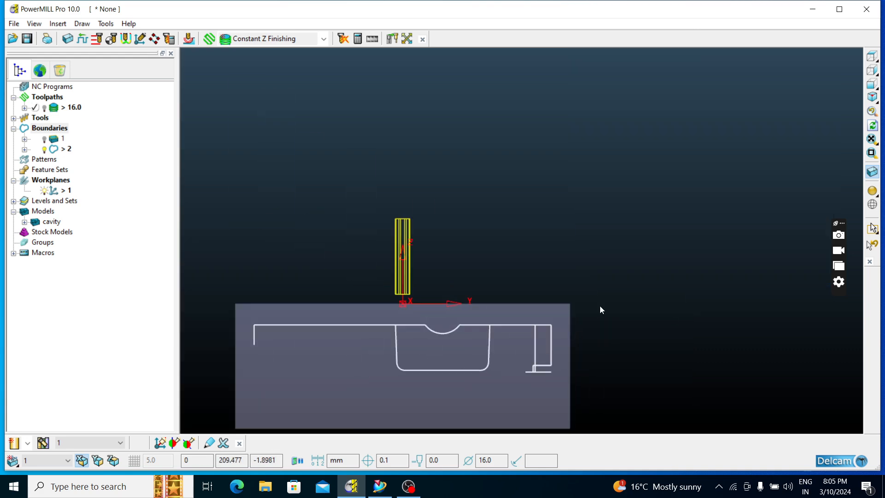
# Delete the small stray arc of boundary 2 left below the upper outline near the block's corner
pyautogui.moveTo(600, 302); pyautogui.dragTo(503, 368, button='middle')
pyautogui.scroll(5, 503, 369)
pyautogui.scroll(-3, 474, 399)
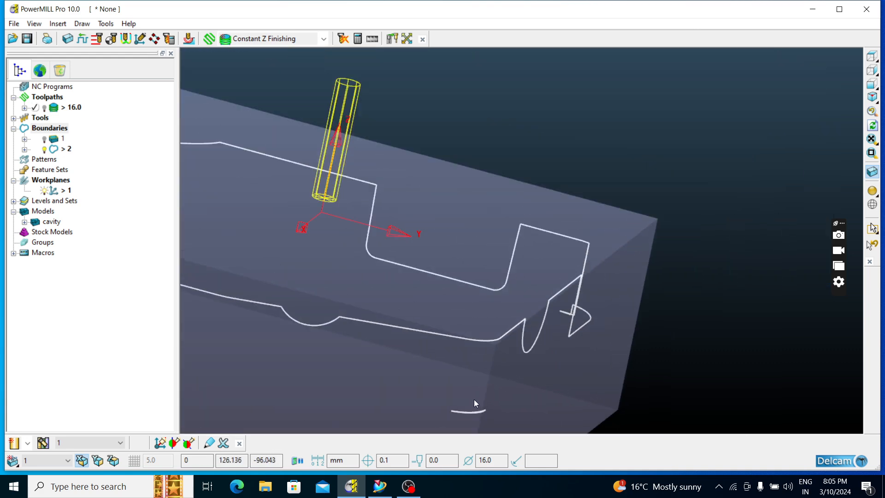
pyautogui.scroll(5, 469, 389)
pyautogui.scroll(-3, 472, 387)
pyautogui.scroll(3, 477, 388)
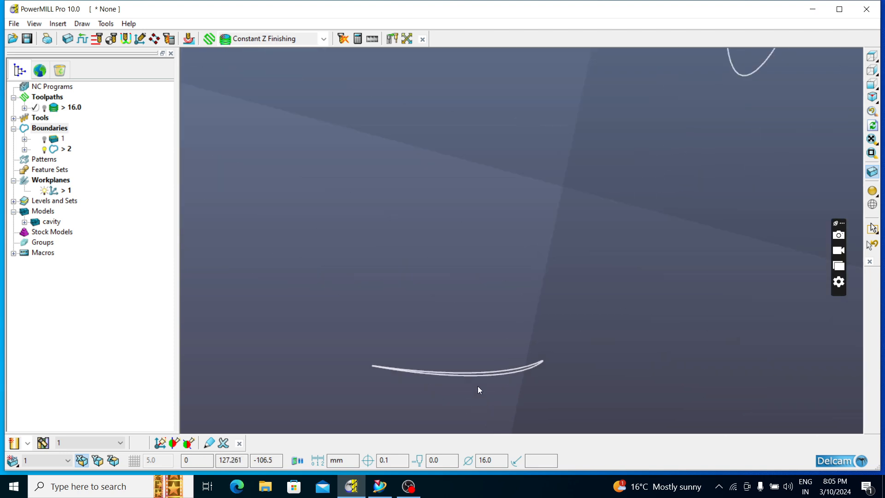
pyautogui.click(493, 374)
pyautogui.rightClick(494, 375)
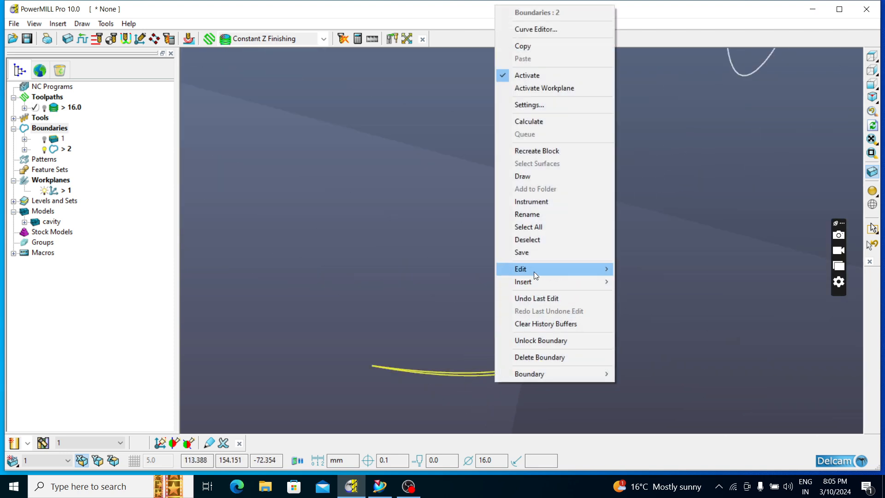
pyautogui.moveTo(534, 271)
pyautogui.click(706, 474)
pyautogui.scroll(-5, 537, 375)
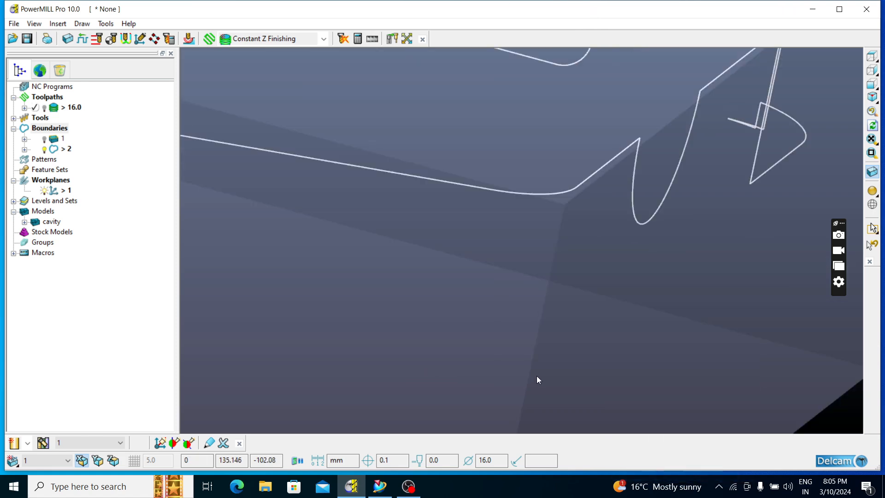
# Examine the remaining outline of boundary 2 from several angles, especially the small notch at its rounded corner
pyautogui.scroll(-2, 756, 220)
pyautogui.moveTo(756, 221); pyautogui.dragTo(652, 270, button='middle')
pyautogui.scroll(5, 816, 221)
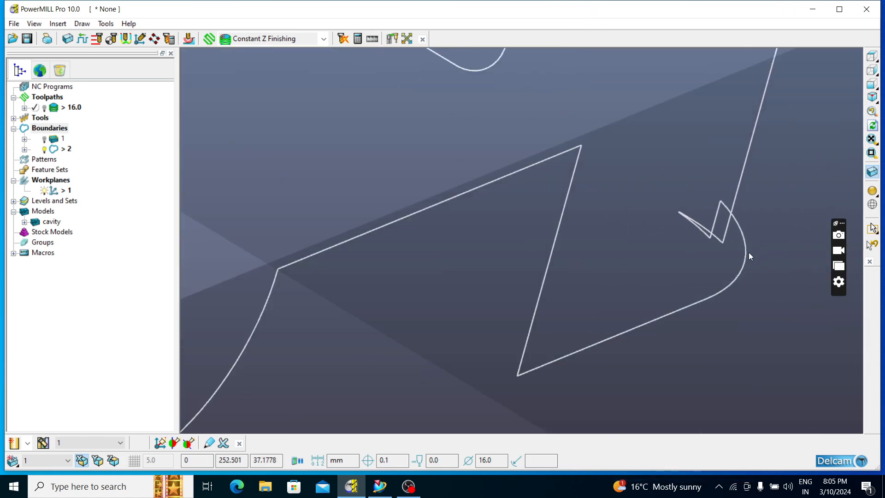
pyautogui.moveTo(749, 253); pyautogui.dragTo(639, 270, button='middle')
pyautogui.scroll(1, 639, 270)
pyautogui.scroll(-5, 638, 270)
pyautogui.moveTo(746, 279); pyautogui.dragTo(633, 310, button='middle')
pyautogui.scroll(5, 720, 354)
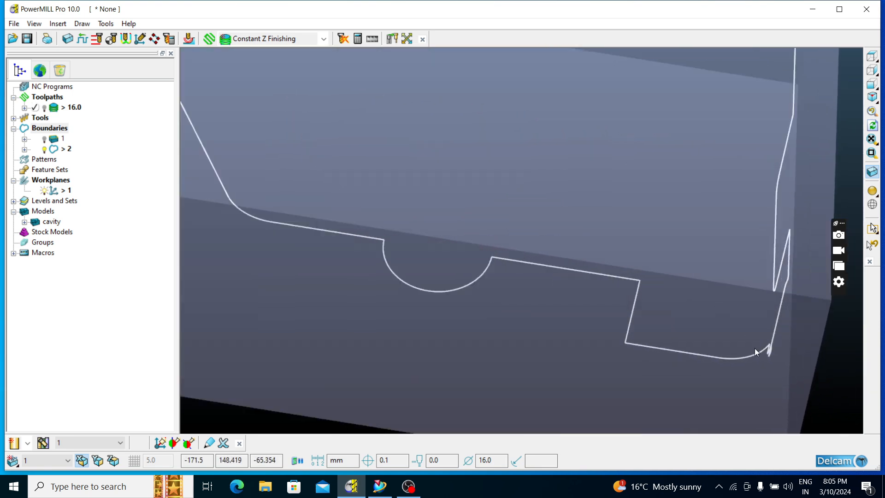
pyautogui.moveTo(718, 352); pyautogui.dragTo(793, 337, button='middle')
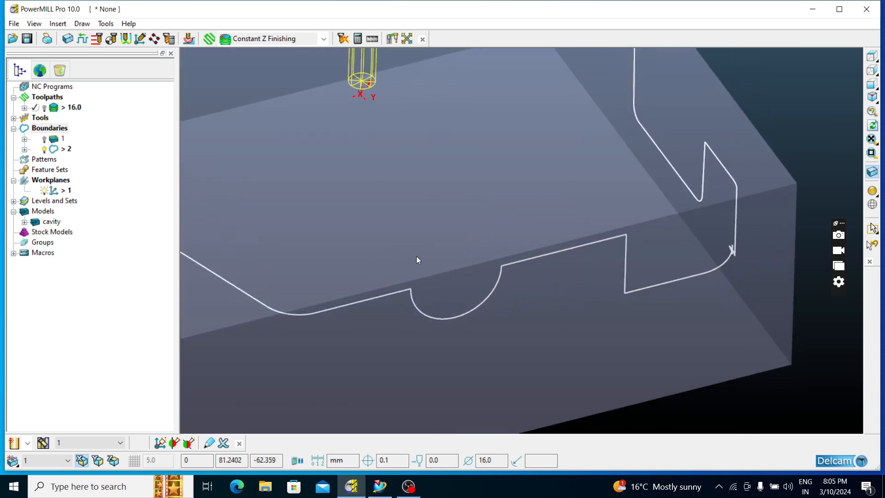
pyautogui.moveTo(416, 257); pyautogui.dragTo(843, 167, button='middle')
pyautogui.click(872, 70)
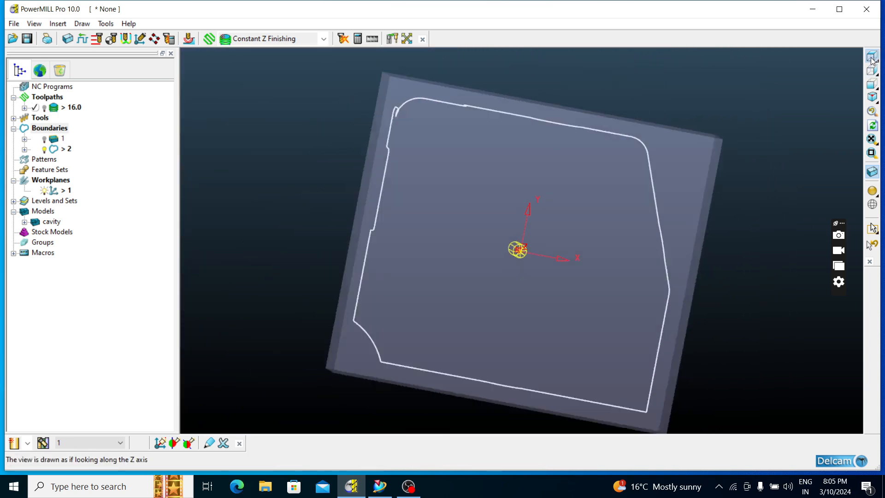
pyautogui.scroll(4, 371, 136)
pyautogui.scroll(-2, 427, 112)
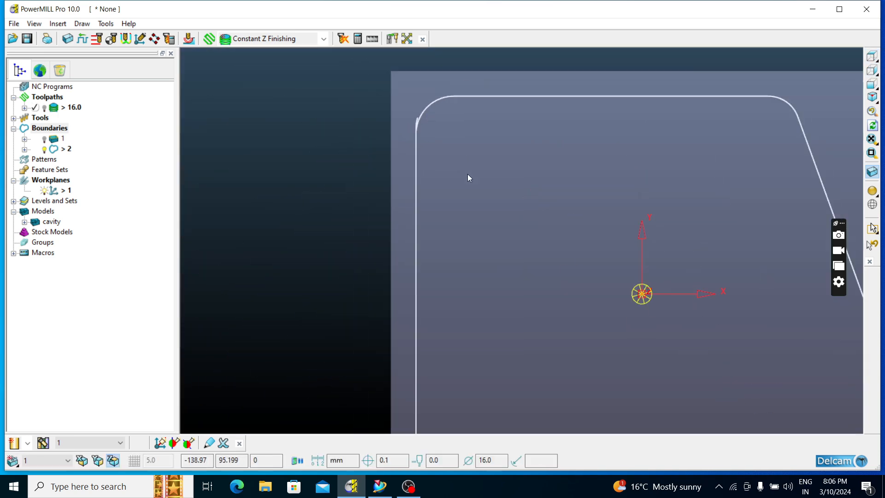
pyautogui.moveTo(468, 178); pyautogui.dragTo(467, 144, button='middle')
pyautogui.scroll(4, 464, 119)
pyautogui.rightClick(466, 107)
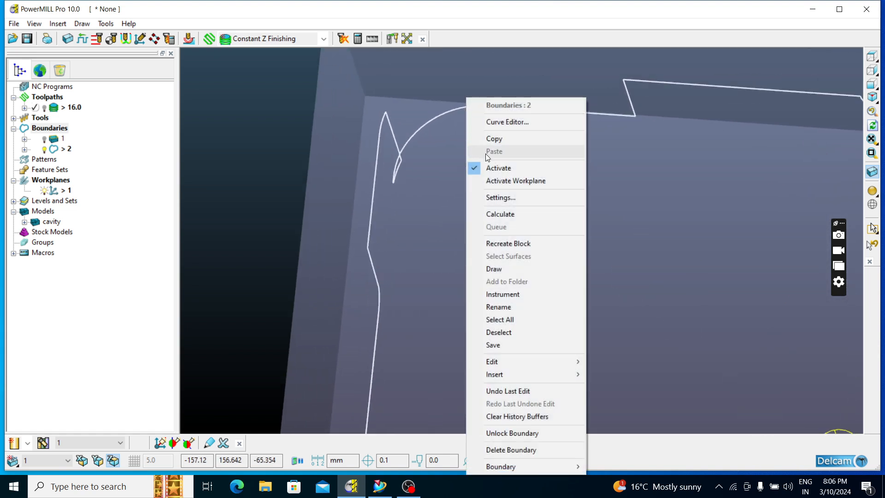
pyautogui.click(482, 122)
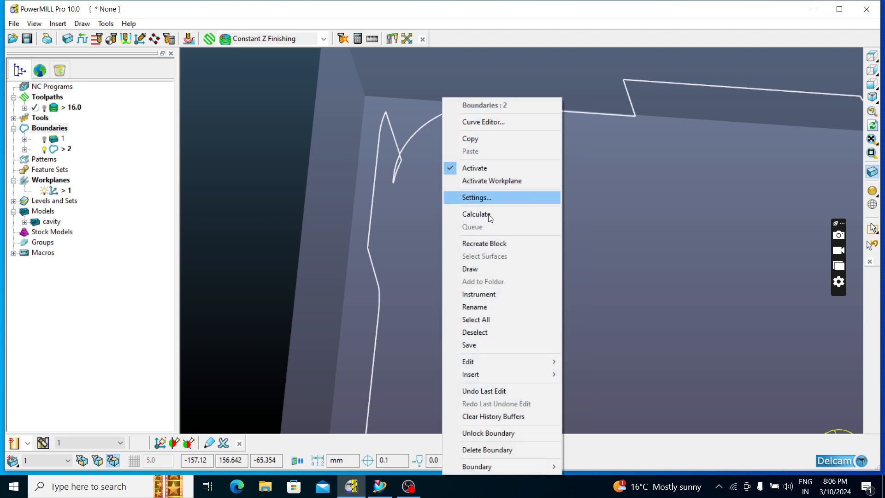
pyautogui.click(474, 345)
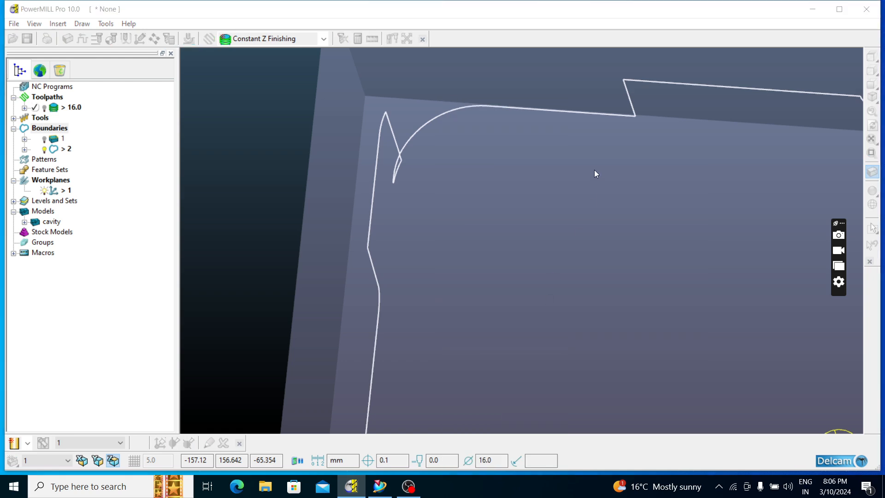
pyautogui.click(590, 155)
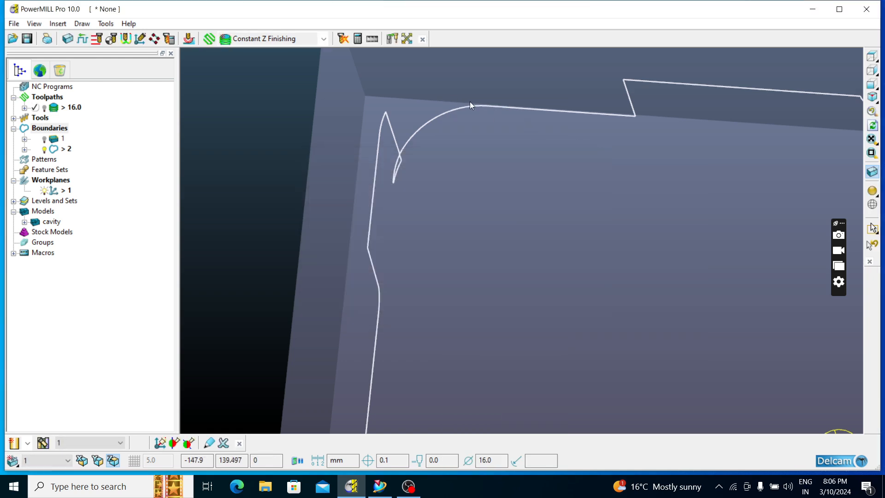
# Start editing boundary 2's points in Delete Point mode and remove the points forming the thin spike at the rounded corner's notch
pyautogui.rightClick(470, 102)
pyautogui.moveTo(504, 360)
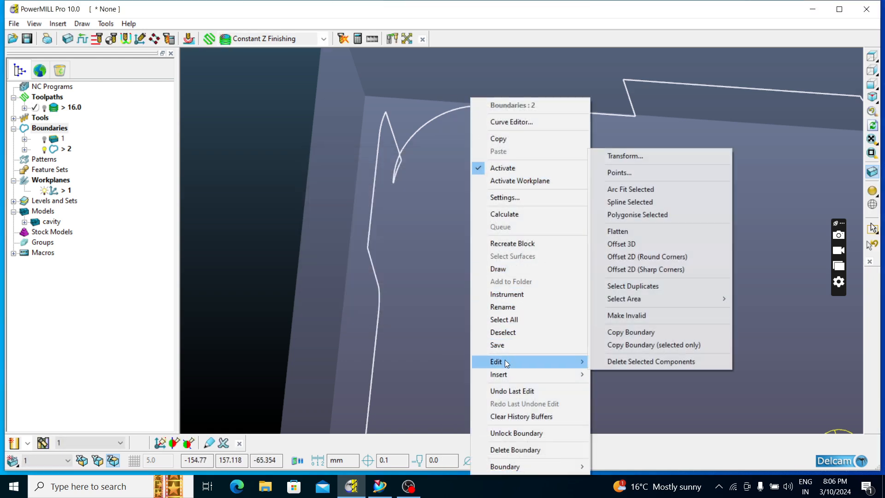
pyautogui.click(623, 173)
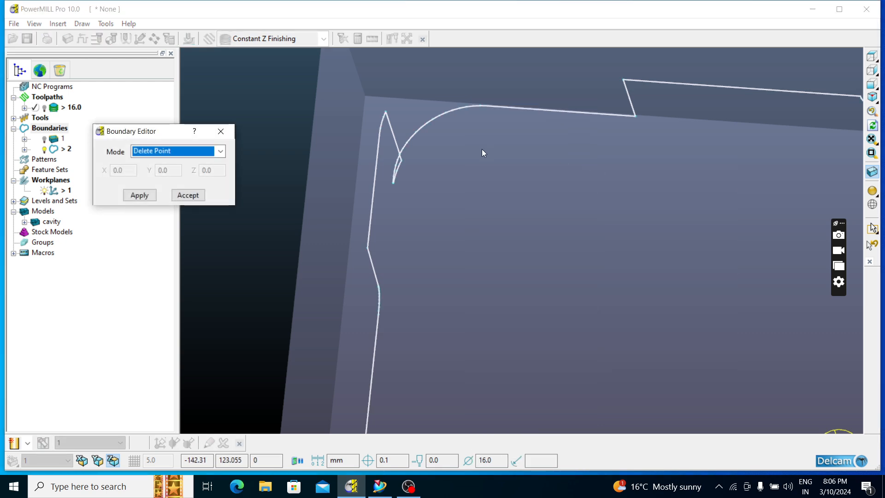
pyautogui.moveTo(482, 149); pyautogui.dragTo(638, 148, button='middle')
pyautogui.scroll(-5, 638, 148)
pyautogui.scroll(2, 344, 232)
pyautogui.scroll(5, 470, 203)
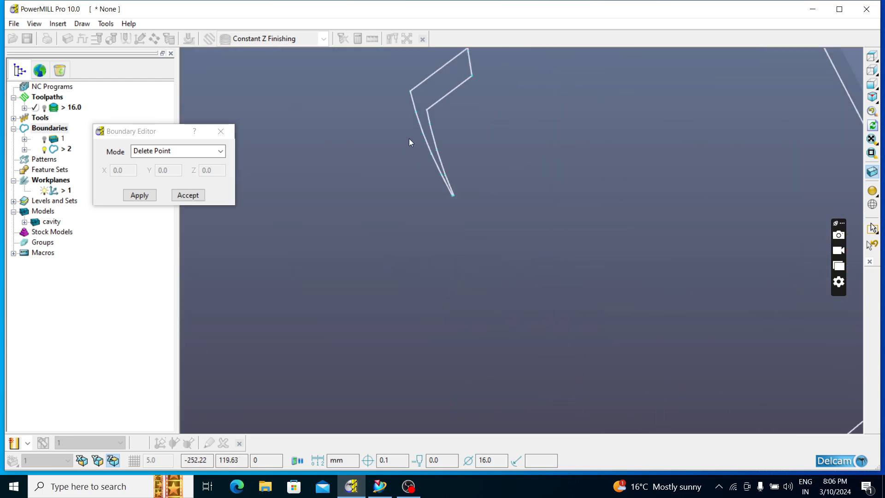
pyautogui.moveTo(491, 233); pyautogui.dragTo(498, 240)
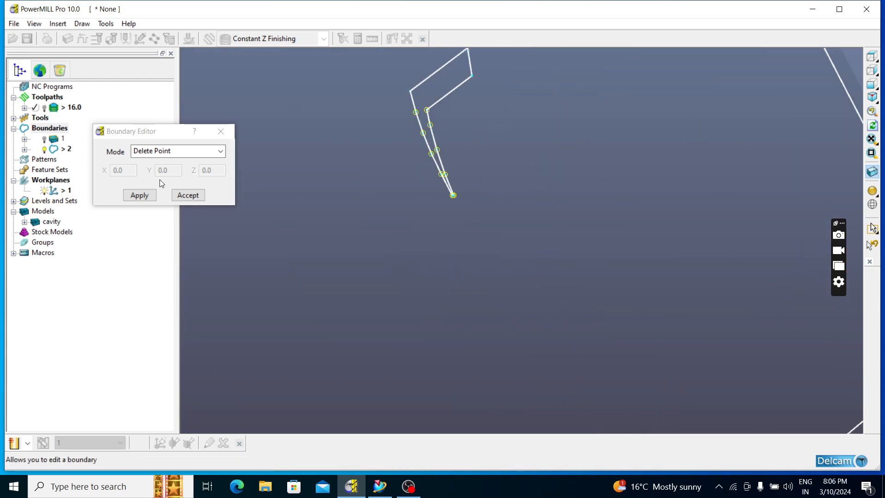
pyautogui.click(142, 196)
# Delete the next group of points beside the corner notch of boundary 2 and accept the point edits
pyautogui.scroll(-2, 462, 176)
pyautogui.scroll(-1, 463, 176)
pyautogui.moveTo(435, 117); pyautogui.dragTo(488, 168)
pyautogui.click(141, 195)
pyautogui.moveTo(461, 152); pyautogui.dragTo(462, 131, button='middle')
pyautogui.scroll(-3, 463, 131)
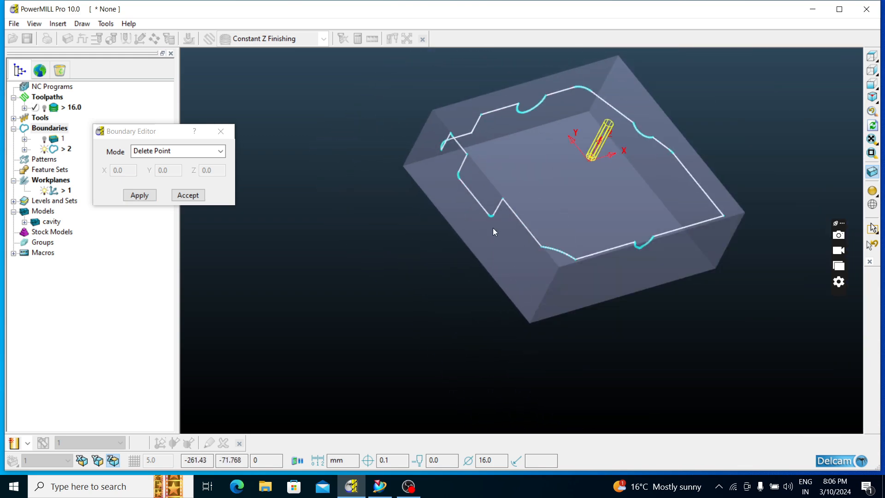
pyautogui.moveTo(539, 270); pyautogui.dragTo(526, 248, button='middle')
pyautogui.click(188, 195)
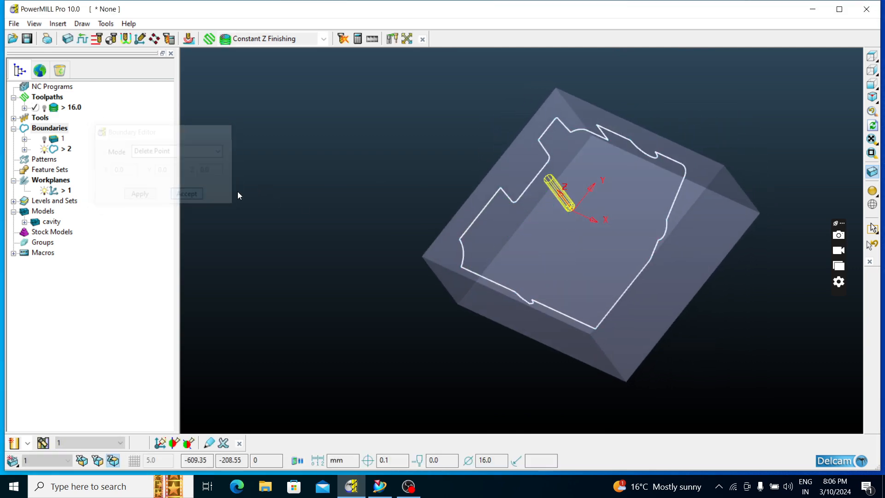
# Bring up the editing commands for boundary 2 again from a rotated view of the outline
pyautogui.moveTo(726, 110); pyautogui.dragTo(742, 152, button='middle')
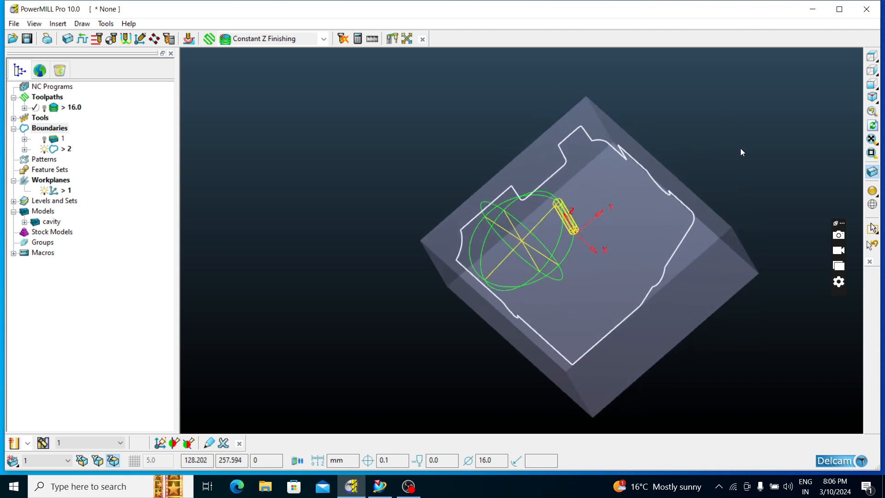
pyautogui.rightClick(688, 206)
pyautogui.moveTo(722, 362)
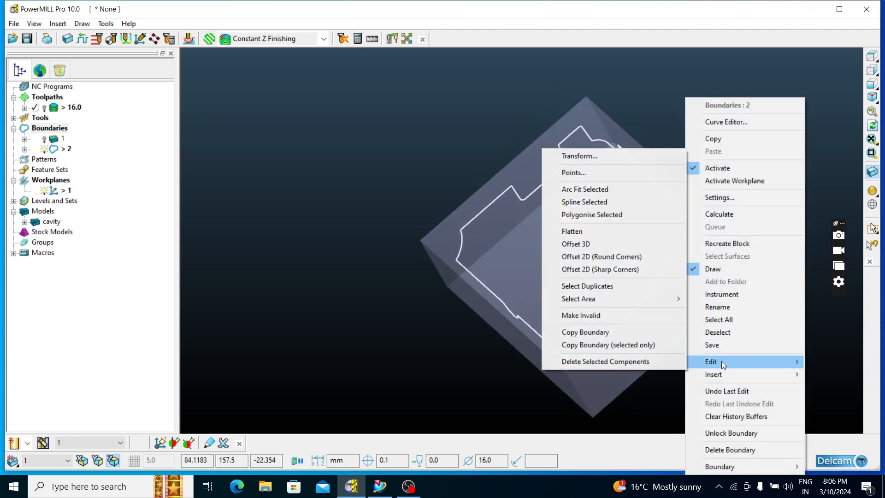
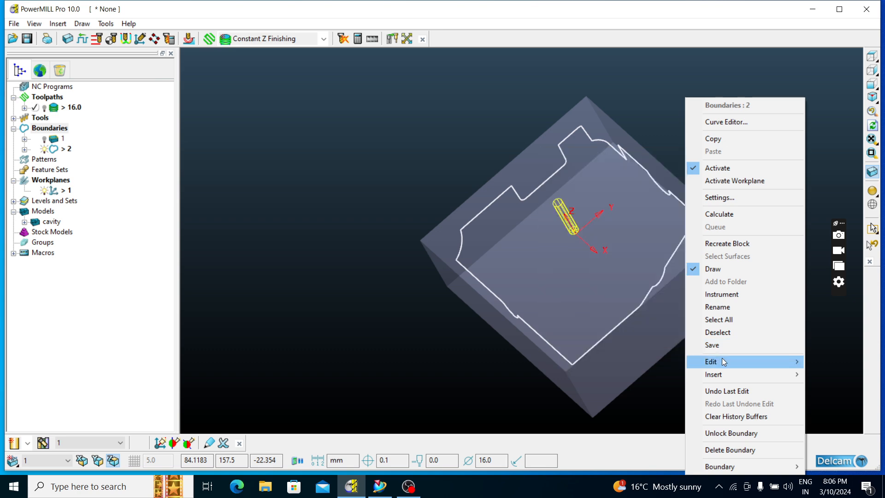
# Flatten boundary 2 into a single planar outline and look at it along the Z axis
pyautogui.click(576, 234)
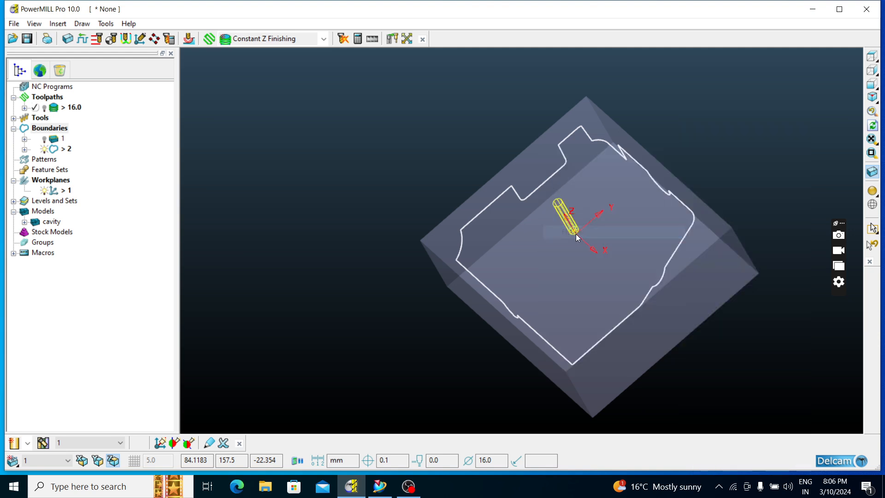
pyautogui.moveTo(638, 192); pyautogui.dragTo(650, 236, button='middle')
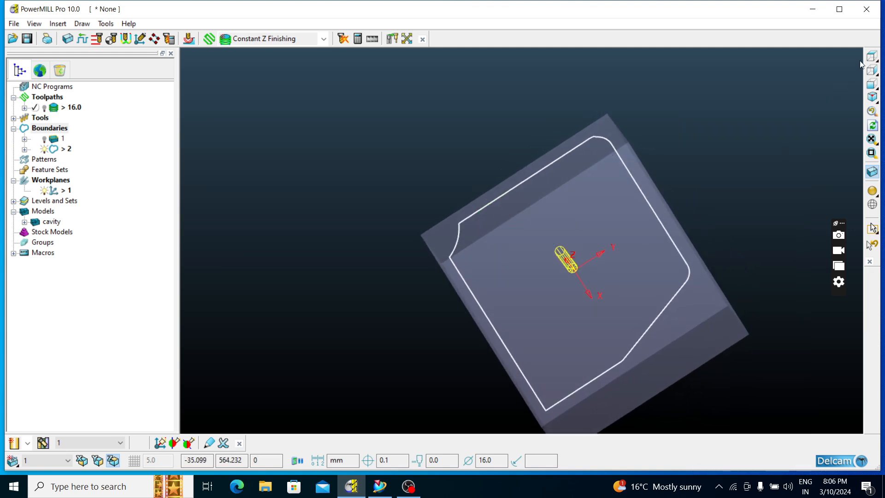
pyautogui.click(872, 57)
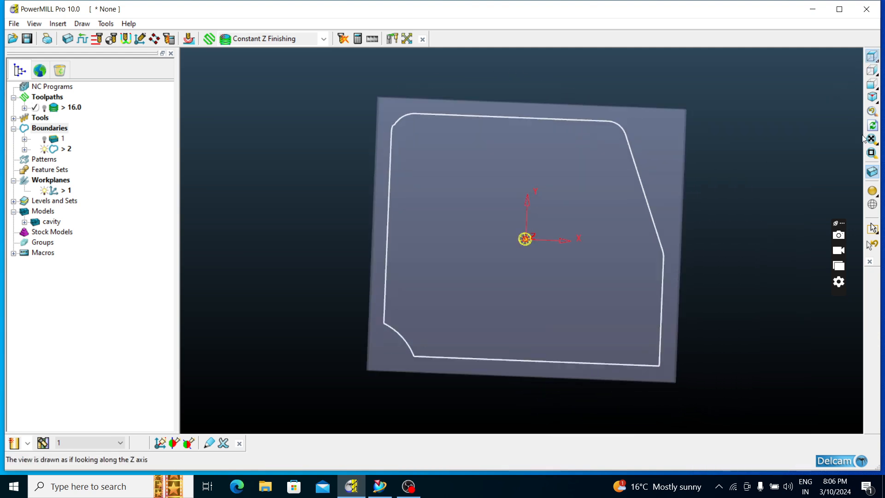
# Show the shaded cavity model and examine how boundary 2 follows its outer edges, especially at the notched rounded corner
pyautogui.click(873, 194)
pyautogui.moveTo(585, 215)
pyautogui.mouseDown(button='middle')
pyautogui.moveTo(668, 248)
pyautogui.moveTo(720, 238)
pyautogui.moveTo(728, 187)
pyautogui.moveTo(726, 199)
pyautogui.mouseUp(button='middle')
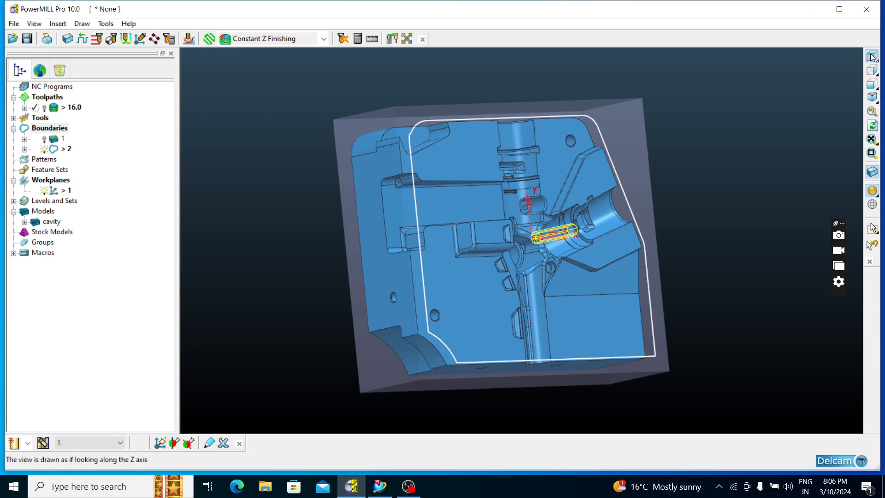
pyautogui.click(872, 56)
pyautogui.scroll(5, 385, 137)
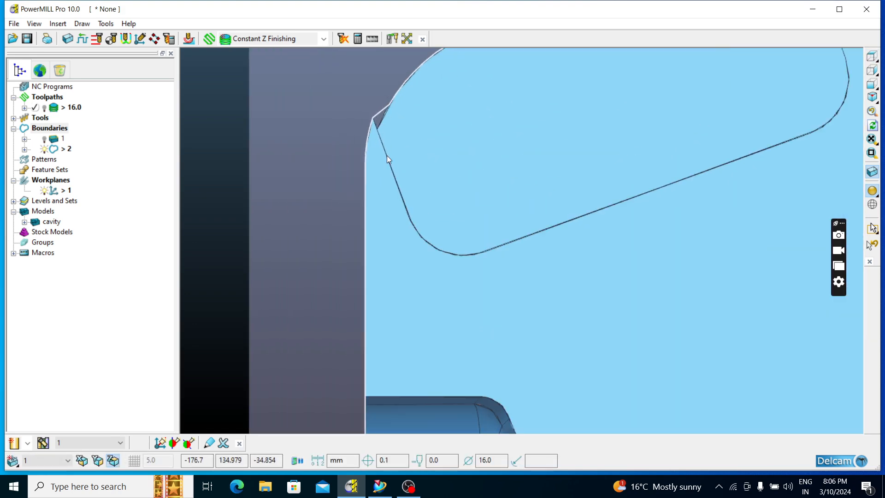
pyautogui.scroll(-3, 386, 148)
pyautogui.scroll(3, 361, 109)
pyautogui.scroll(-3, 430, 187)
pyautogui.moveTo(430, 187); pyautogui.dragTo(732, 230, button='middle')
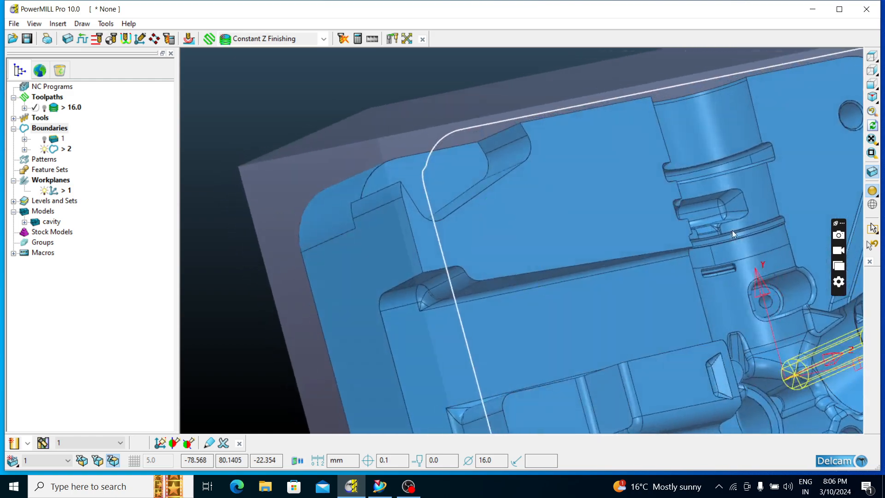
pyautogui.click(874, 62)
pyautogui.moveTo(675, 254); pyautogui.dragTo(772, 113, button='middle')
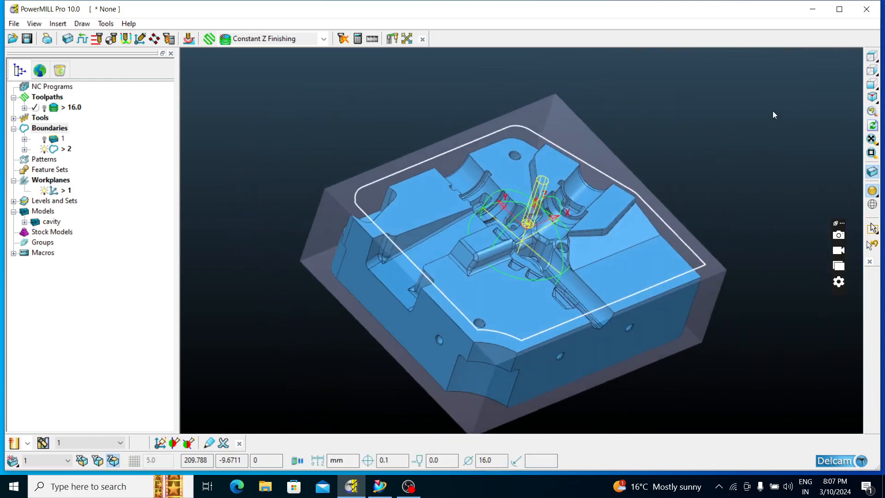
pyautogui.click(873, 54)
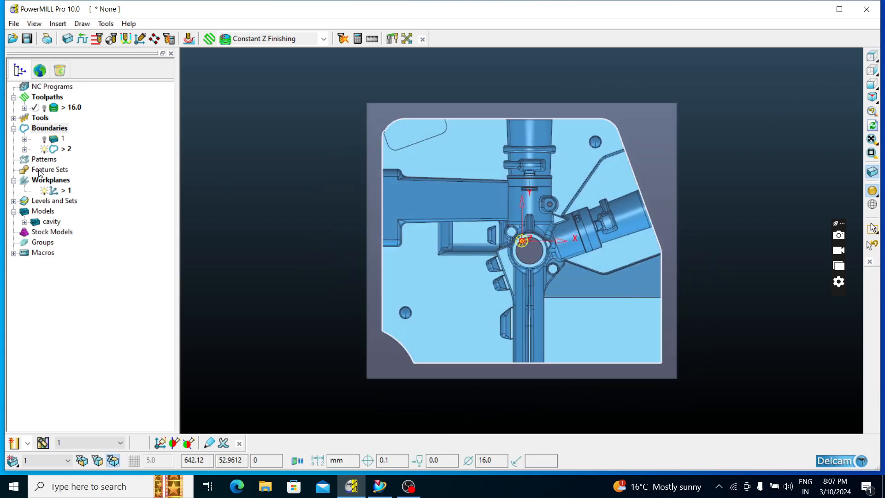
# Try to create a best-fit model plane from boundary 2
pyautogui.rightClick(36, 215)
pyautogui.moveTo(92, 232)
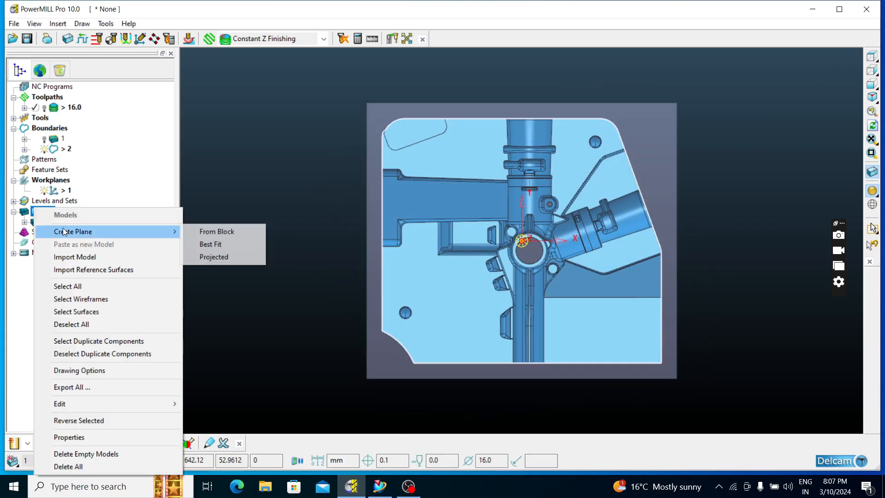
pyautogui.click(198, 244)
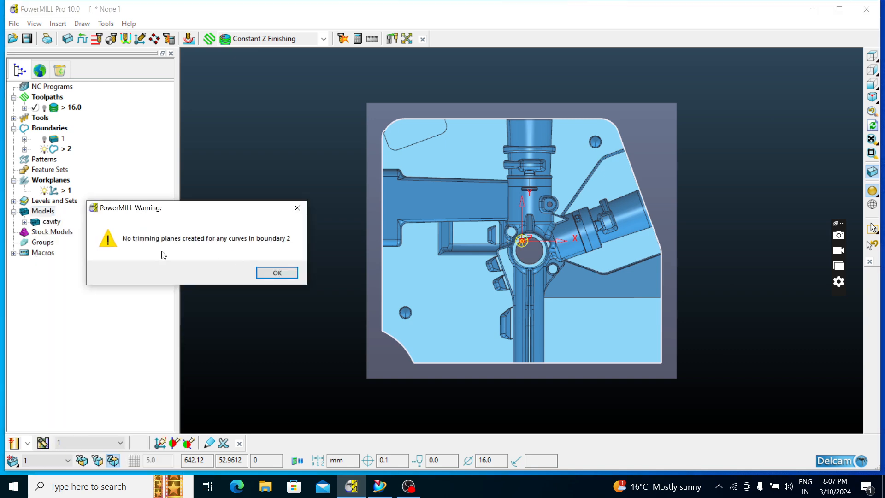
pyautogui.click(278, 273)
# Redefine the block by boundary instead of by box, using a minimum Z of -10, and accept it
pyautogui.moveTo(350, 210); pyautogui.dragTo(506, 223, button='middle')
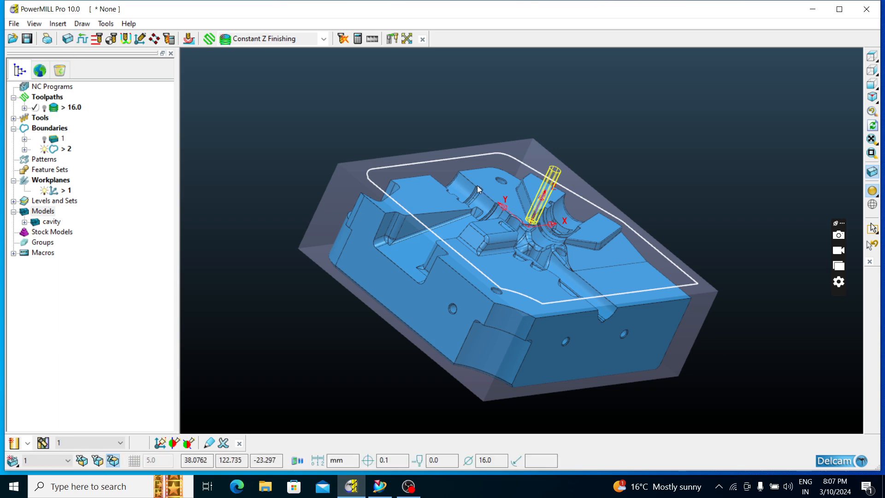
pyautogui.moveTo(498, 269); pyautogui.dragTo(509, 254, button='middle')
pyautogui.scroll(2, 549, 272)
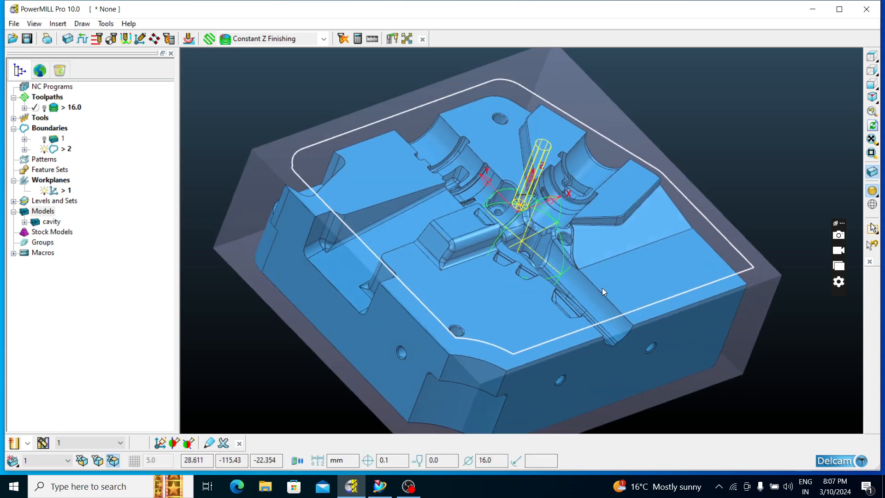
pyautogui.moveTo(602, 287); pyautogui.dragTo(571, 258, button='middle')
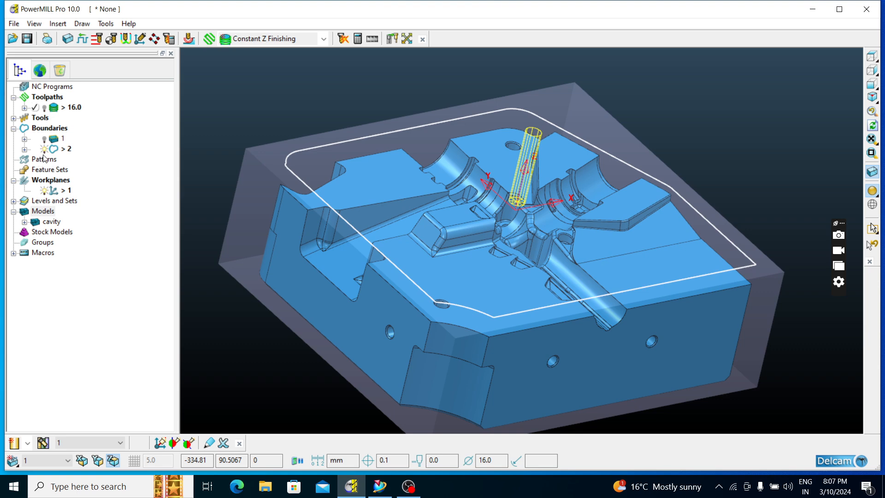
pyautogui.rightClick(49, 129)
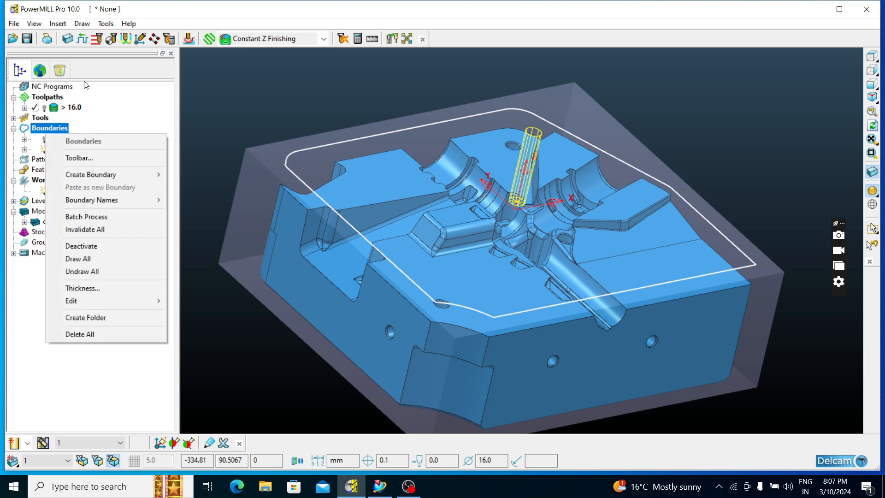
pyautogui.click(68, 40)
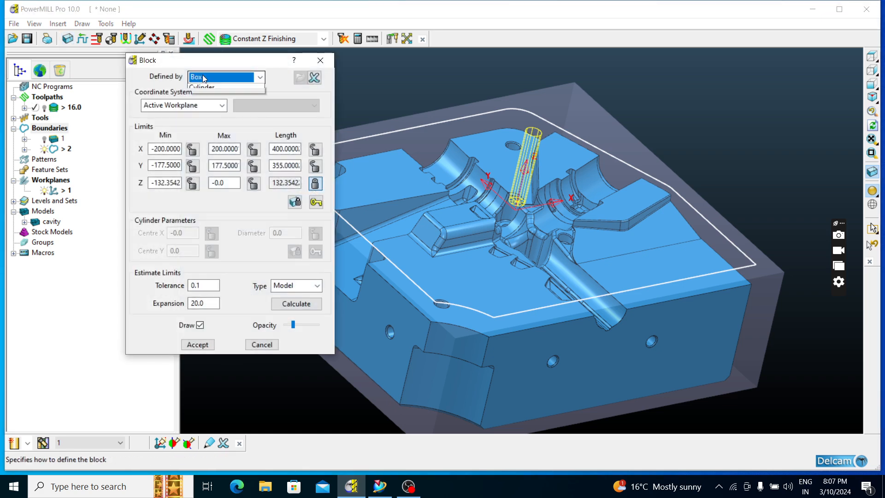
pyautogui.click(205, 117)
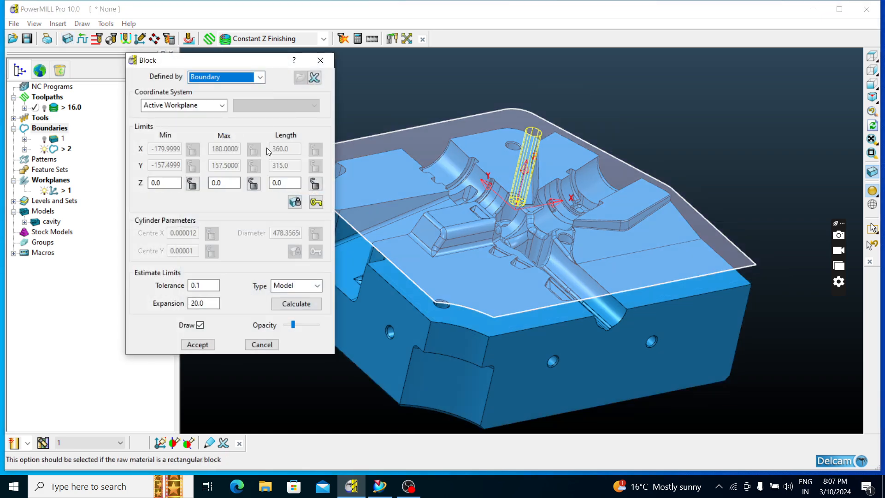
pyautogui.scroll(-2, 687, 251)
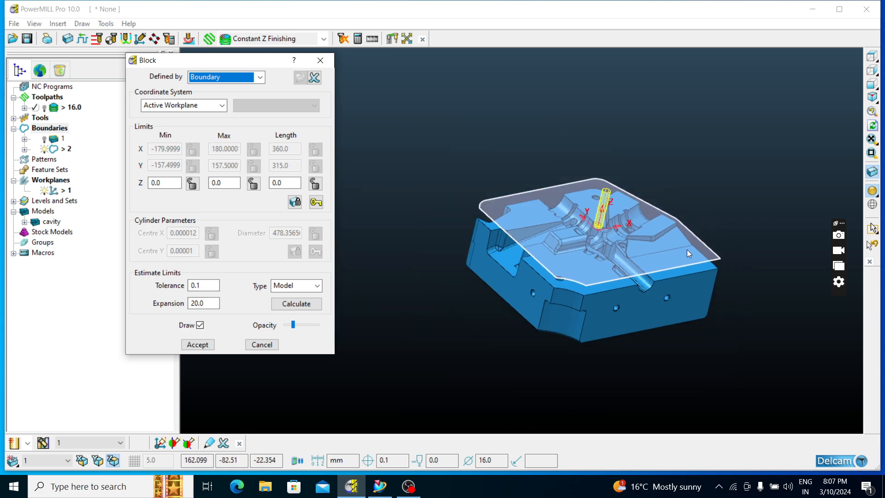
pyautogui.scroll(3, 445, 227)
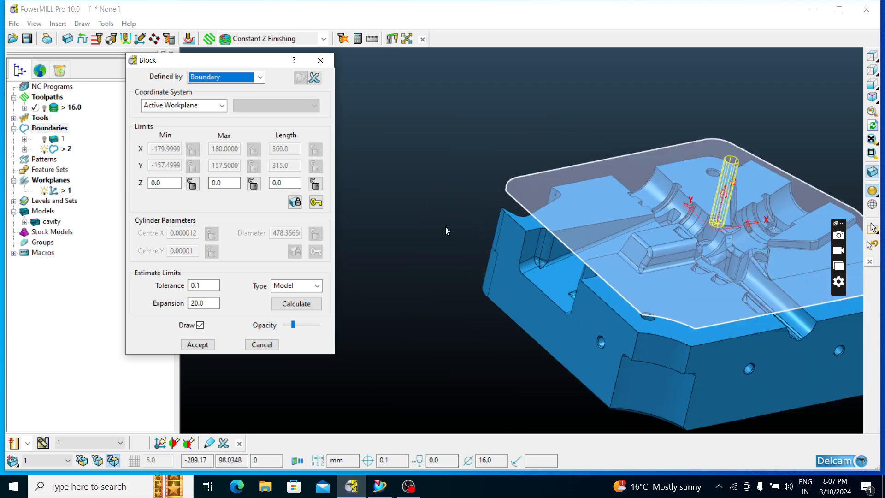
pyautogui.doubleClick(173, 185)
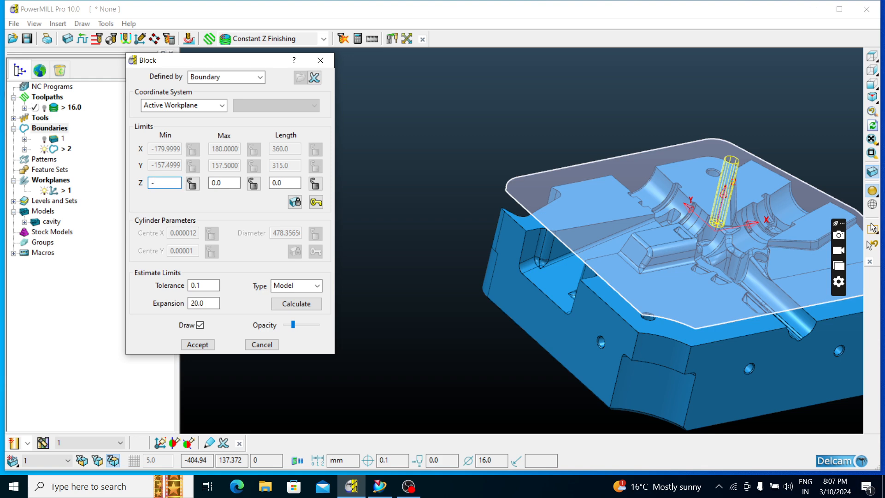
pyautogui.press('Return')
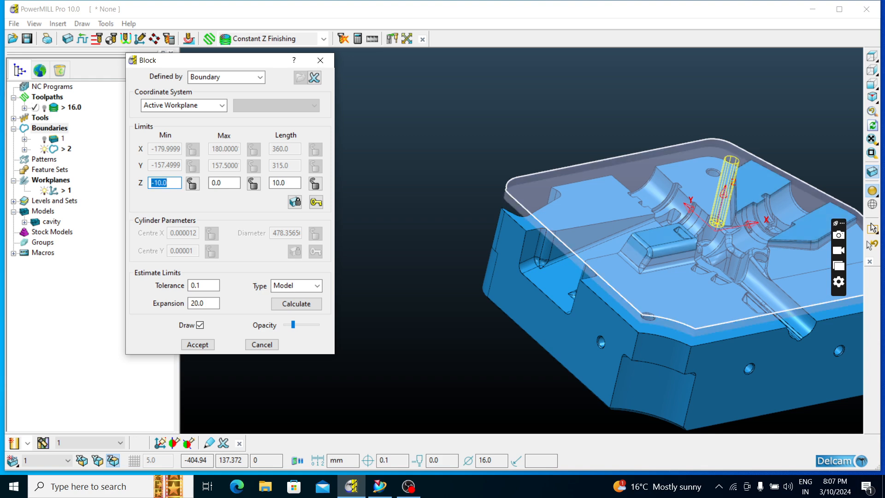
pyautogui.click(197, 344)
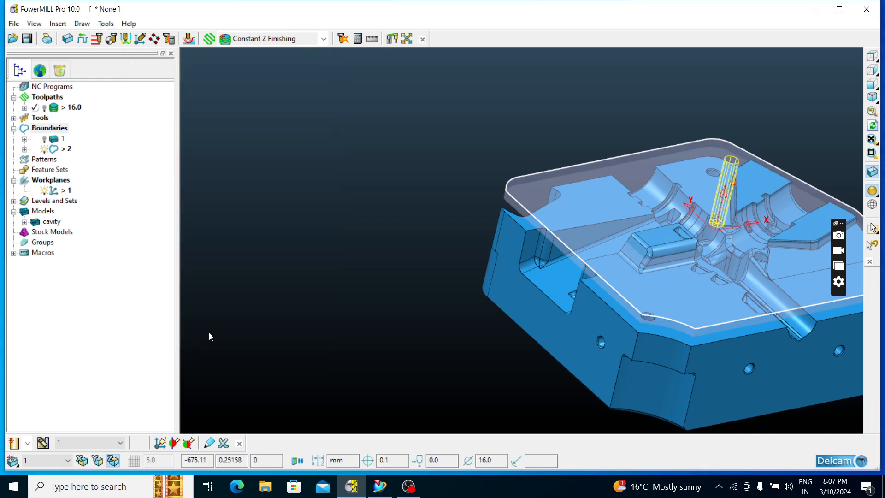
# Create a Block boundary from the boundary-shaped block, calculate it and accept it
pyautogui.moveTo(509, 237)
pyautogui.mouseDown(button='middle')
pyautogui.moveTo(506, 247)
pyautogui.moveTo(503, 237)
pyautogui.mouseUp(button='middle')
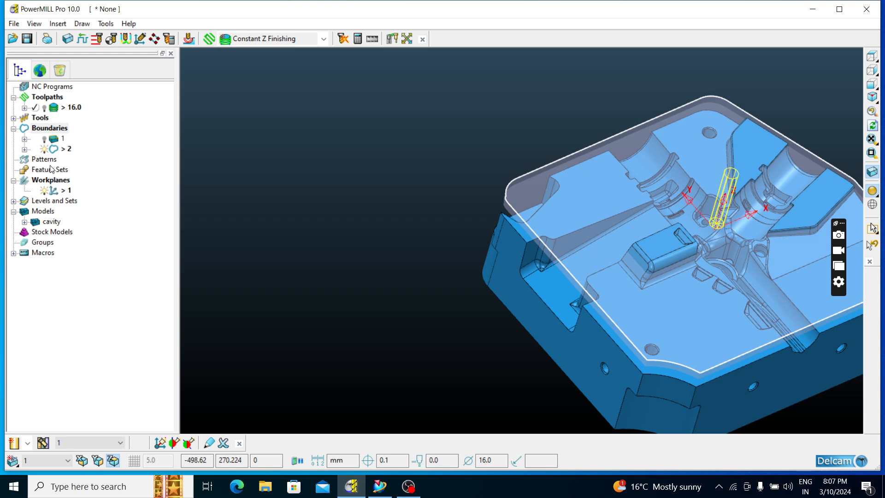
pyautogui.rightClick(53, 129)
pyautogui.moveTo(95, 173)
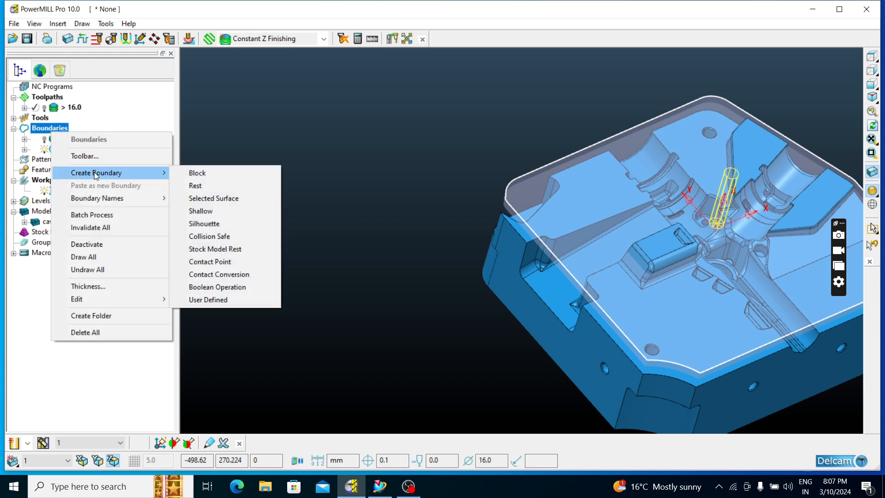
pyautogui.click(197, 177)
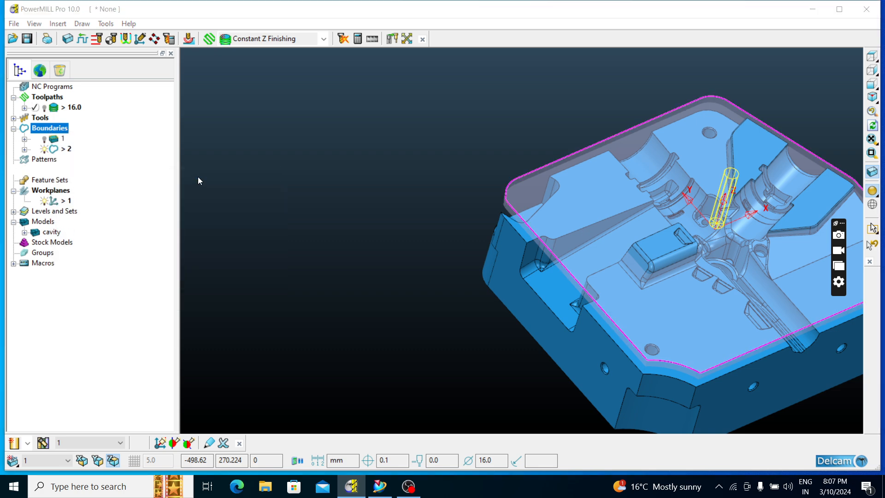
pyautogui.click(152, 267)
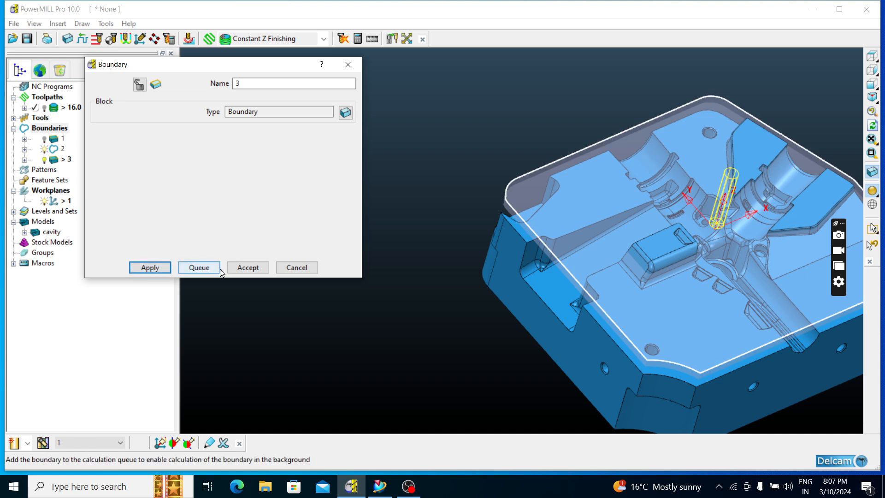
pyautogui.click(249, 267)
# Create a best-fit model plane from boundary 3 and check how it covers the top of the cavity
pyautogui.moveTo(559, 238); pyautogui.dragTo(554, 235, button='middle')
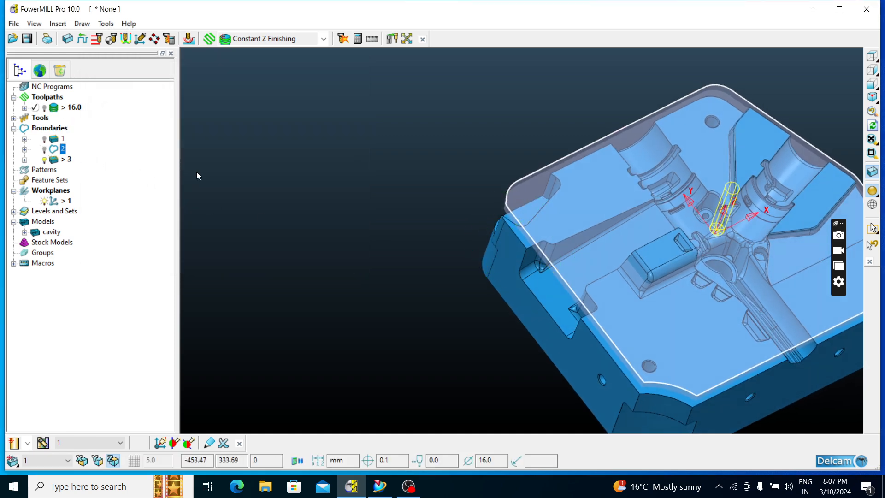
pyautogui.rightClick(45, 223)
pyautogui.moveTo(112, 233)
pyautogui.click(236, 244)
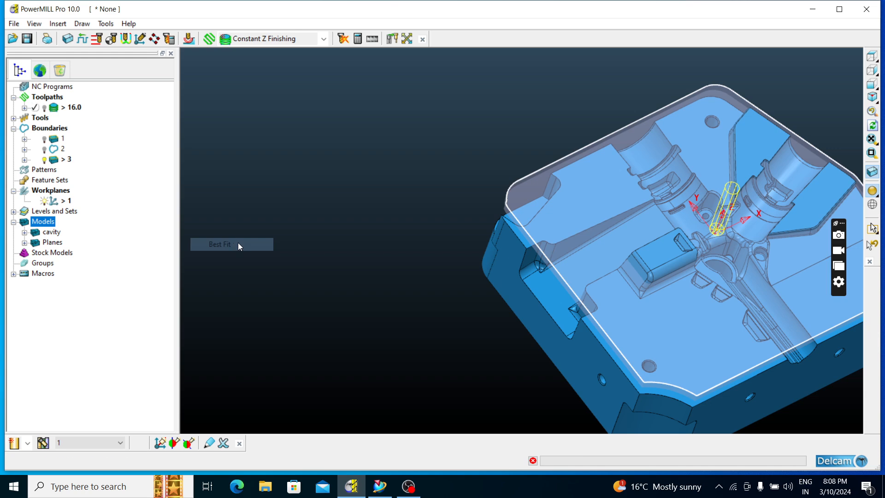
pyautogui.moveTo(584, 226); pyautogui.dragTo(434, 198, button='middle')
pyautogui.click(872, 56)
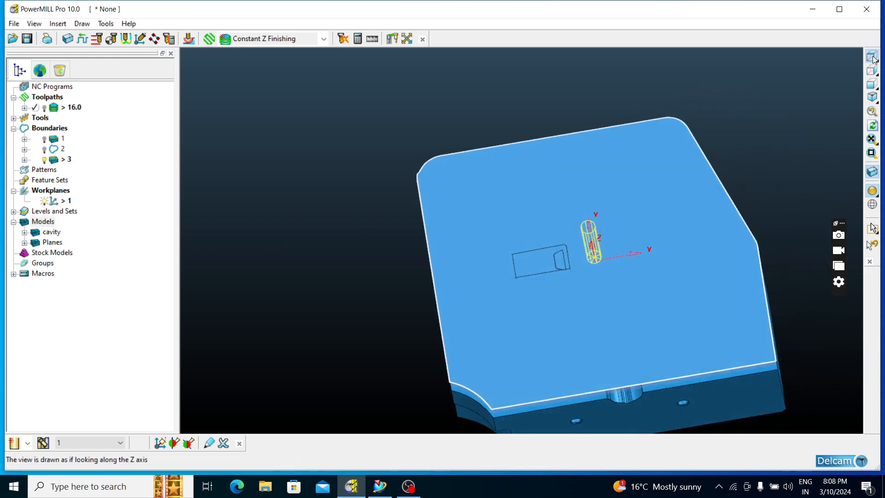
pyautogui.scroll(2, 403, 106)
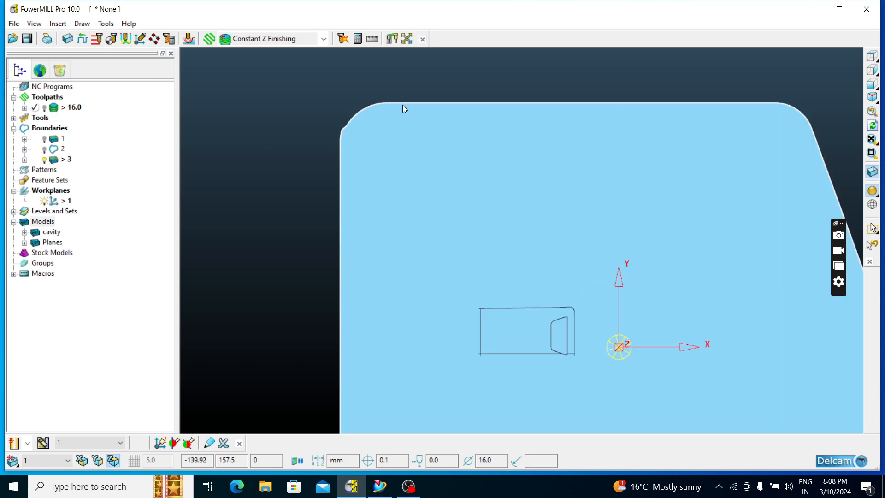
pyautogui.scroll(-3, 403, 105)
# Recalculate the boundary-defined block's limits from the model with an expansion of 20 and accept the block
pyautogui.click(67, 40)
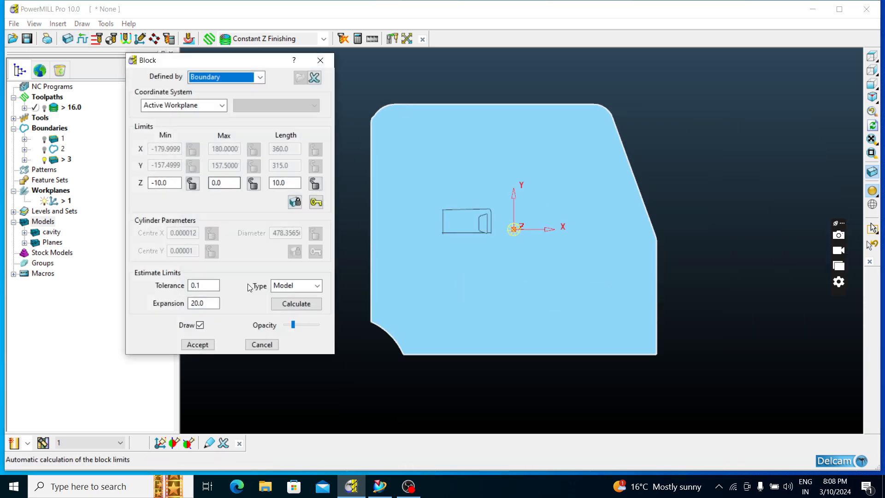
pyautogui.click(282, 306)
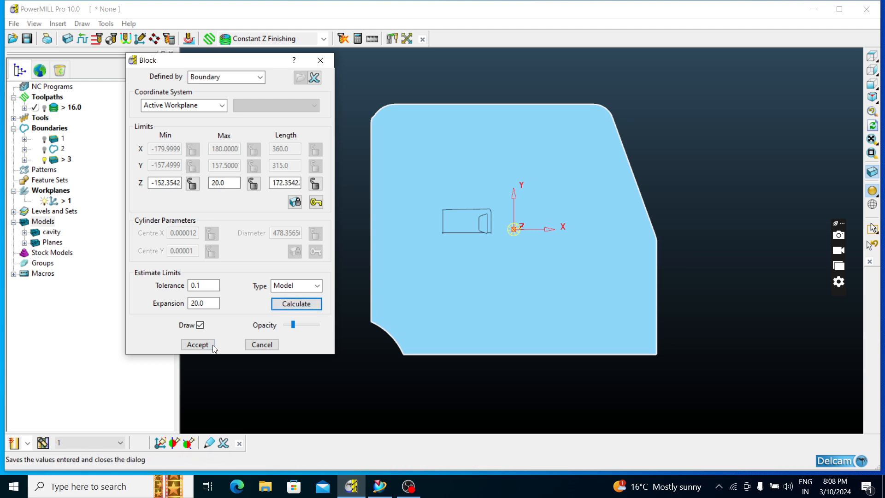
pyautogui.click(198, 345)
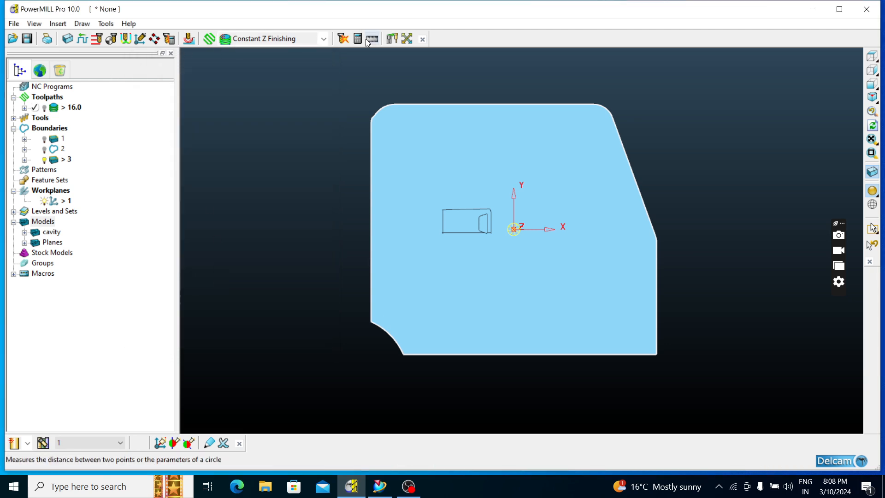
pyautogui.moveTo(576, 206); pyautogui.dragTo(616, 70, button='middle')
pyautogui.scroll(4, 369, 171)
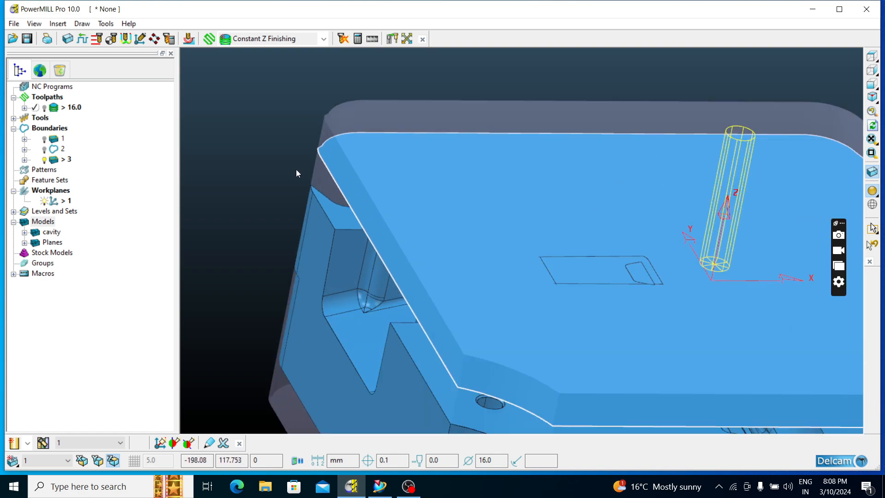
pyautogui.moveTo(296, 170); pyautogui.dragTo(841, 68, button='middle')
# Start a new Constant Z Finishing toolpath and redefine its block as a box calculated from the model with an expansion of 20
pyautogui.click(872, 56)
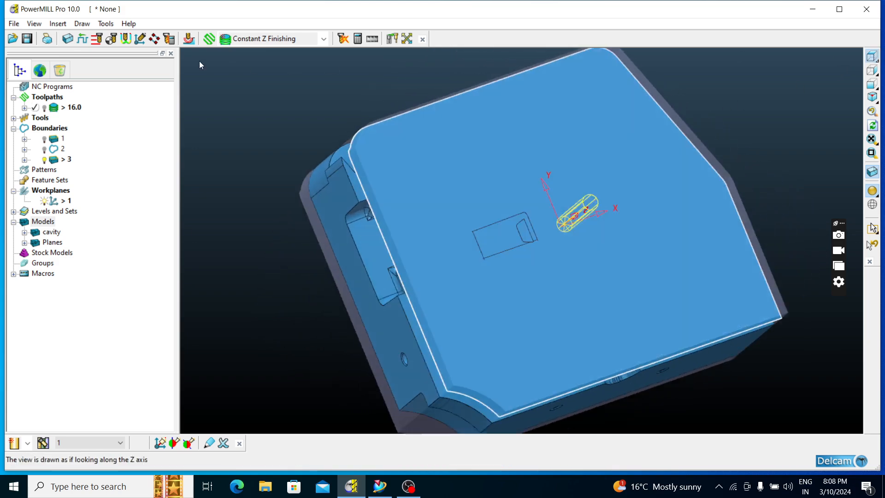
pyautogui.click(323, 40)
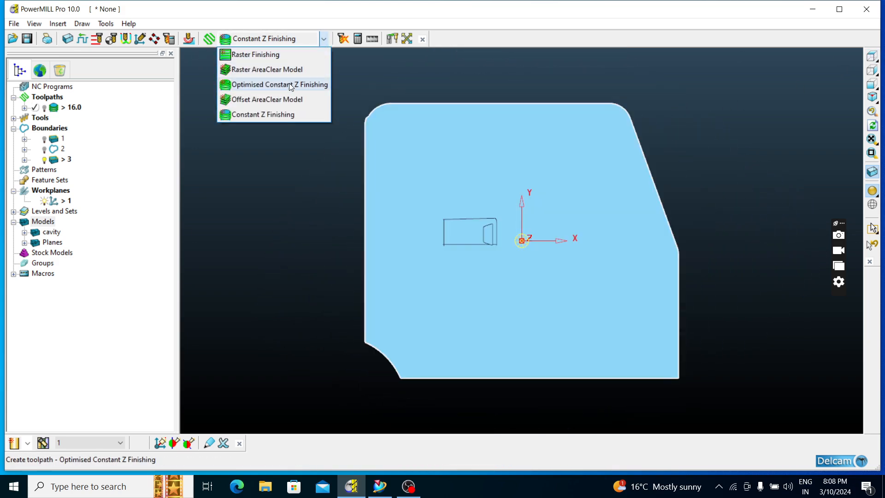
pyautogui.click(282, 114)
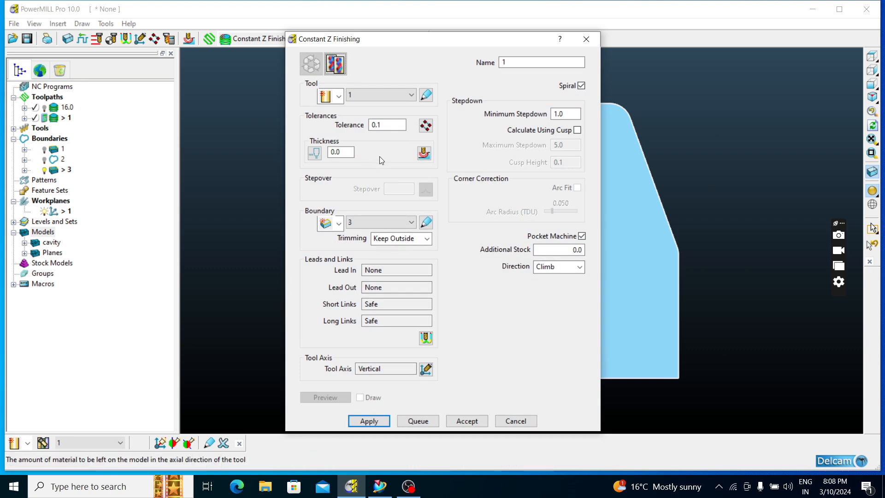
pyautogui.click(68, 39)
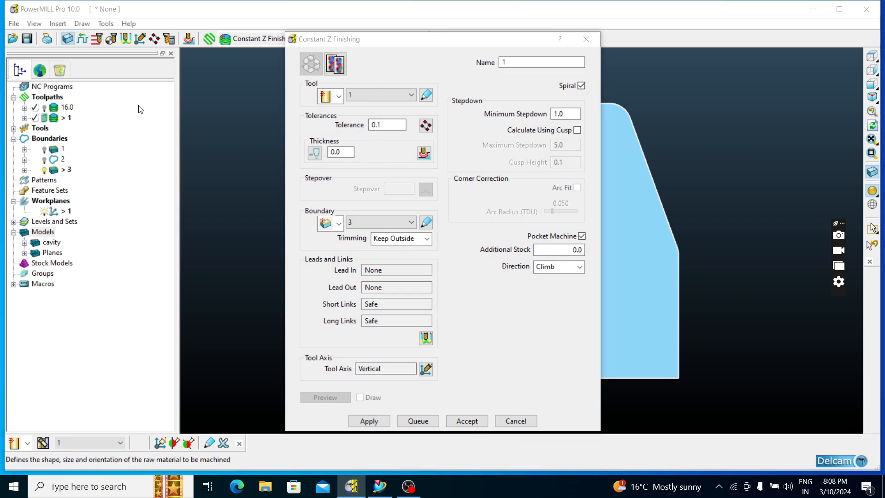
pyautogui.click(244, 77)
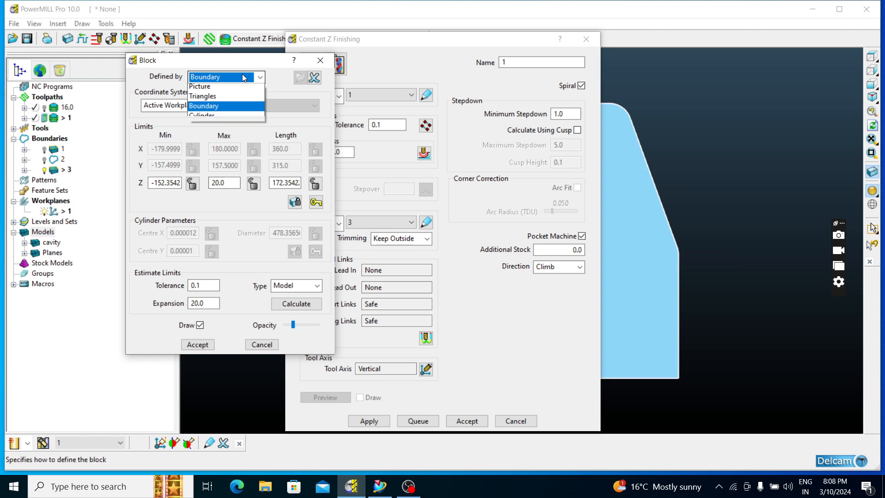
pyautogui.click(228, 88)
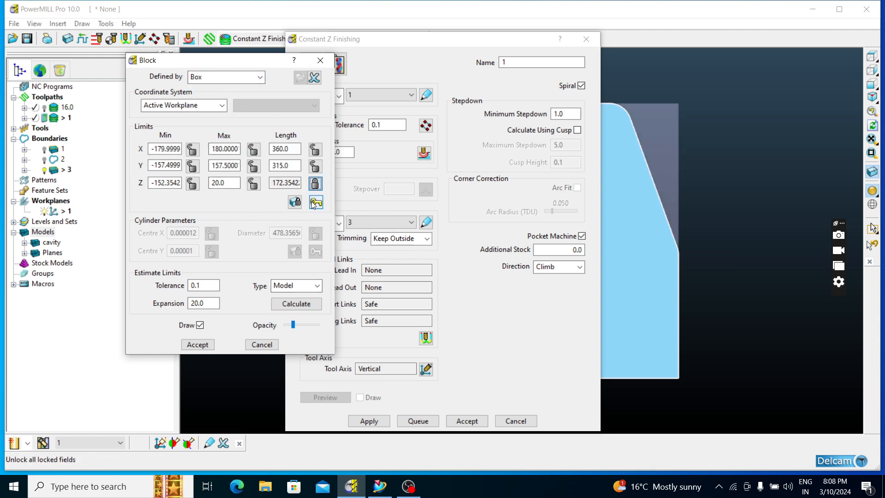
pyautogui.click(297, 303)
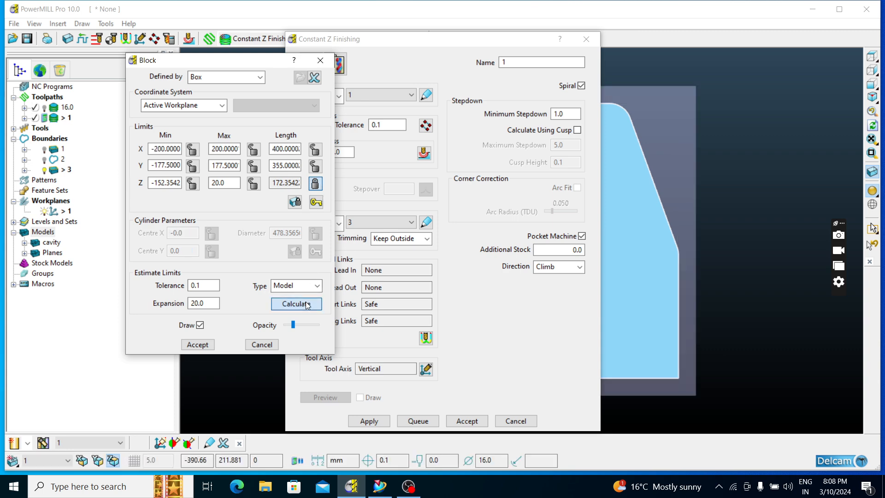
pyautogui.click(198, 344)
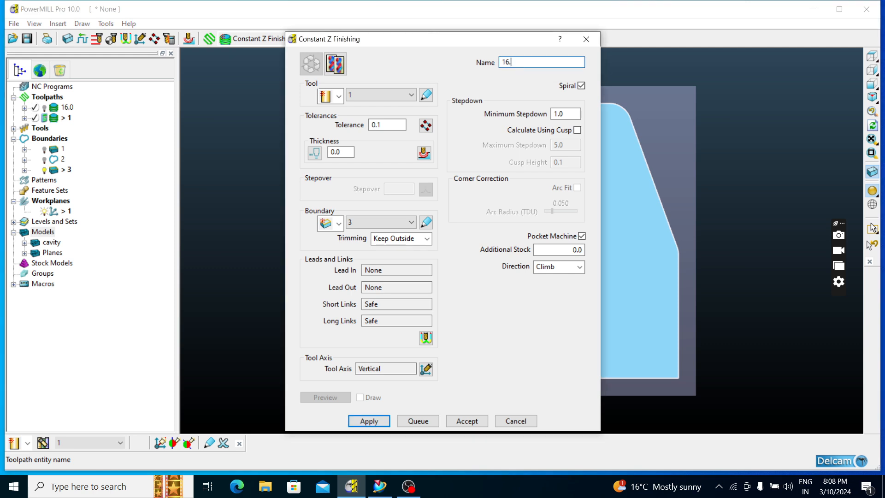
# Name the toolpath 16.2, calculate it with boundary 3 trimmed to Keep Outside, and close its settings
pyautogui.click(372, 421)
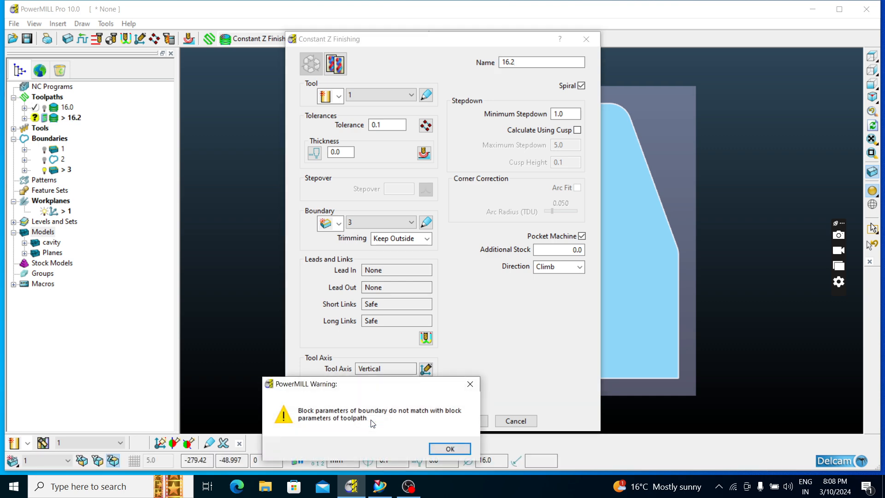
pyautogui.click(438, 446)
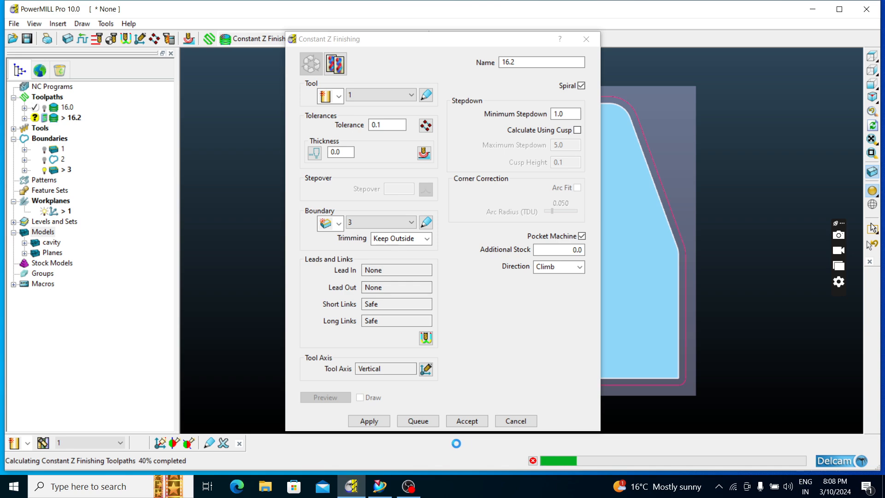
pyautogui.click(515, 421)
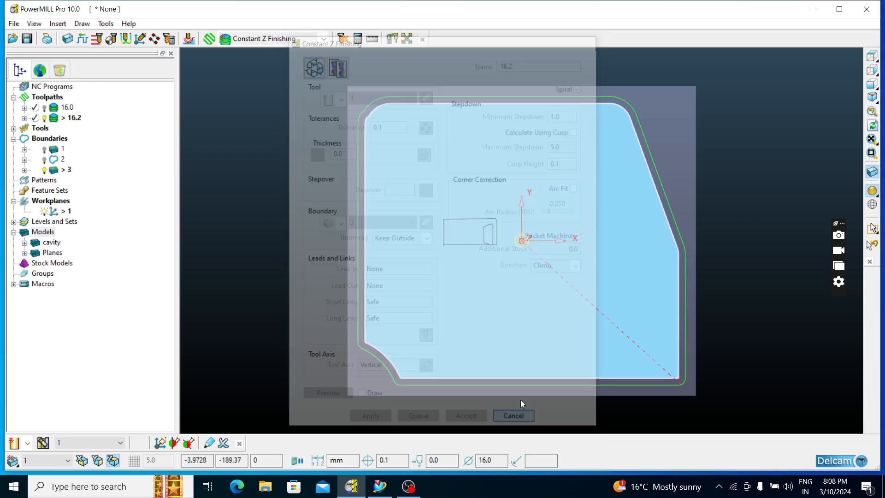
# Examine toolpath 16.2 around the insert's outer sides and compare its path with toolpath 16.0 by temporarily displaying both
pyautogui.moveTo(521, 400); pyautogui.dragTo(457, 284, button='middle')
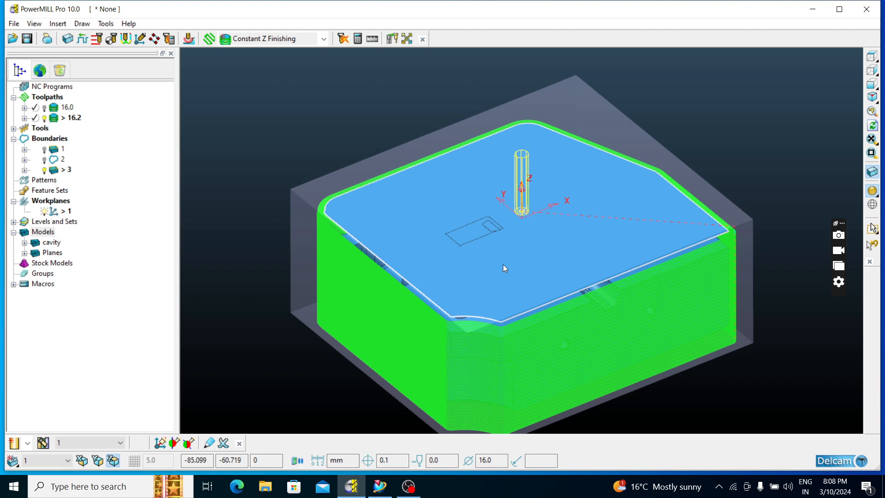
pyautogui.moveTo(502, 264); pyautogui.dragTo(524, 308, button='middle')
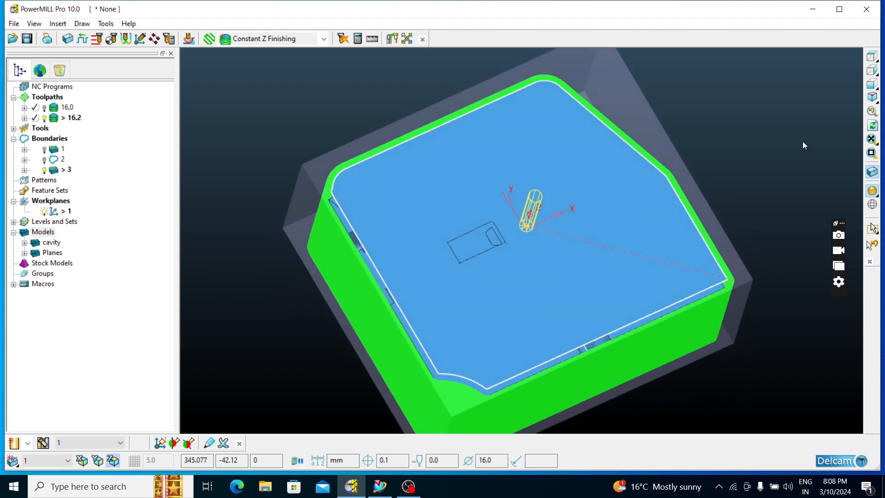
pyautogui.click(872, 57)
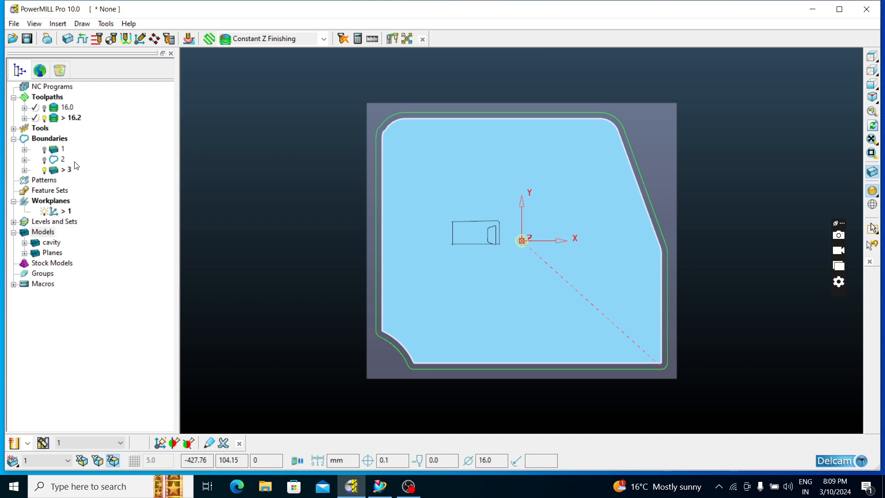
pyautogui.click(45, 109)
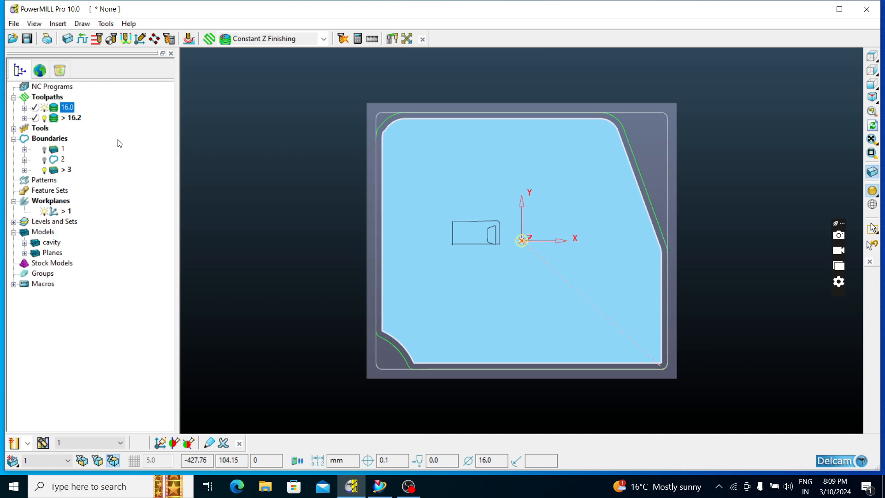
pyautogui.moveTo(738, 240)
pyautogui.mouseDown(button='middle')
pyautogui.moveTo(782, 230)
pyautogui.moveTo(824, 172)
pyautogui.moveTo(812, 191)
pyautogui.moveTo(656, 272)
pyautogui.moveTo(632, 296)
pyautogui.mouseUp(button='middle')
pyautogui.click(872, 56)
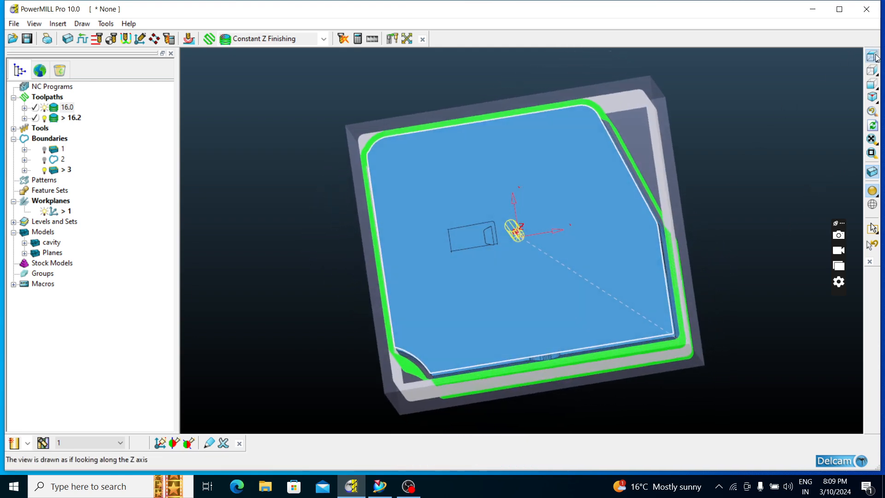
pyautogui.moveTo(463, 235); pyautogui.dragTo(723, 292, button='middle')
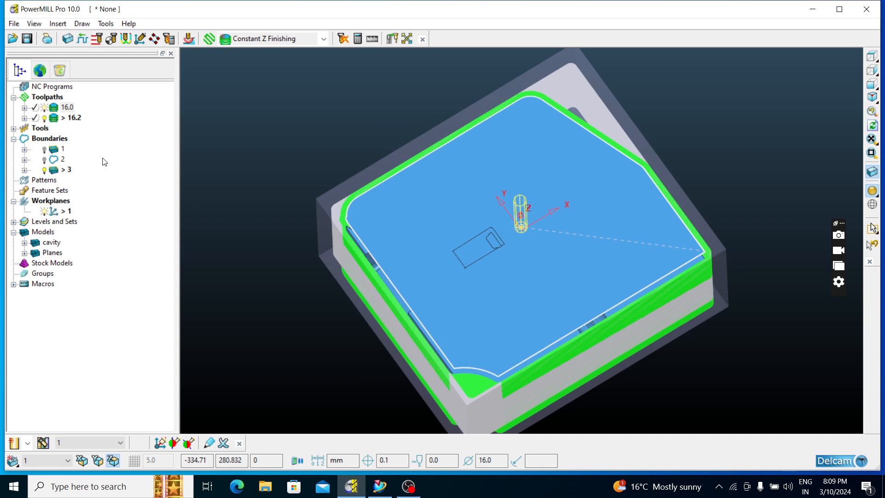
pyautogui.click(44, 108)
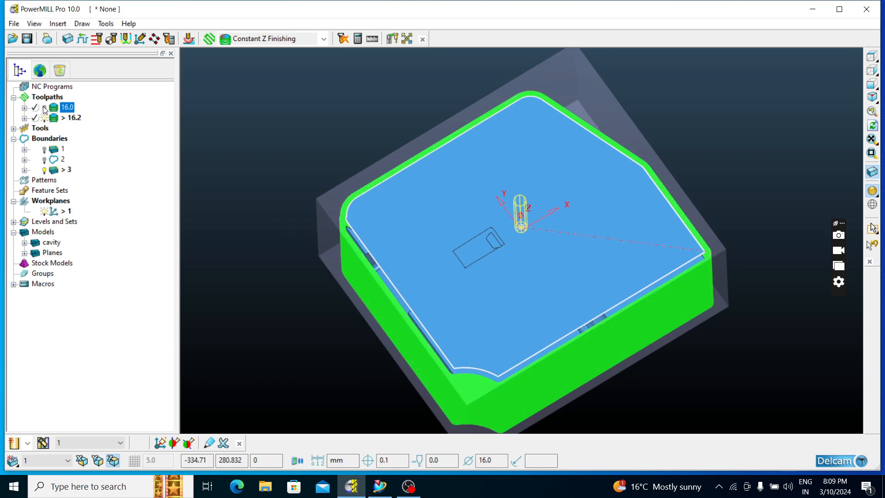
pyautogui.moveTo(535, 339); pyautogui.dragTo(642, 268, button='middle')
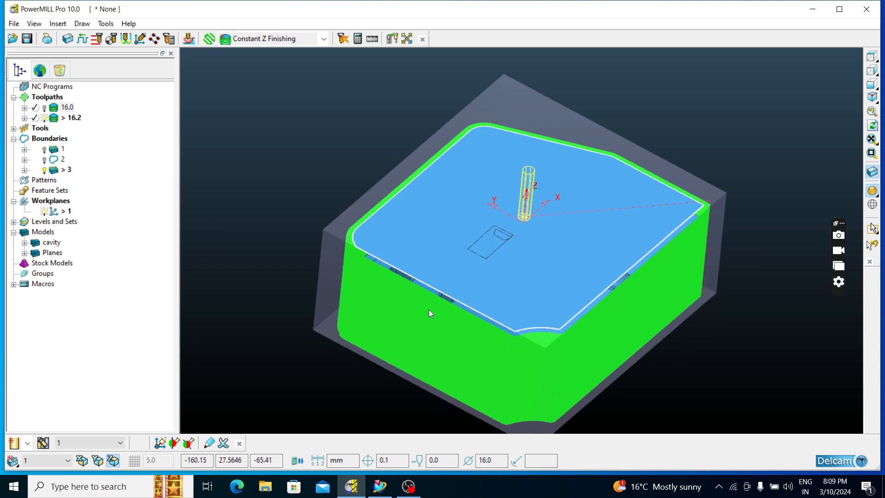
pyautogui.moveTo(429, 309); pyautogui.dragTo(433, 283, button='middle')
# Hide toolpath 16.2 and delete the Planes model that covers the cavity
pyautogui.click(45, 118)
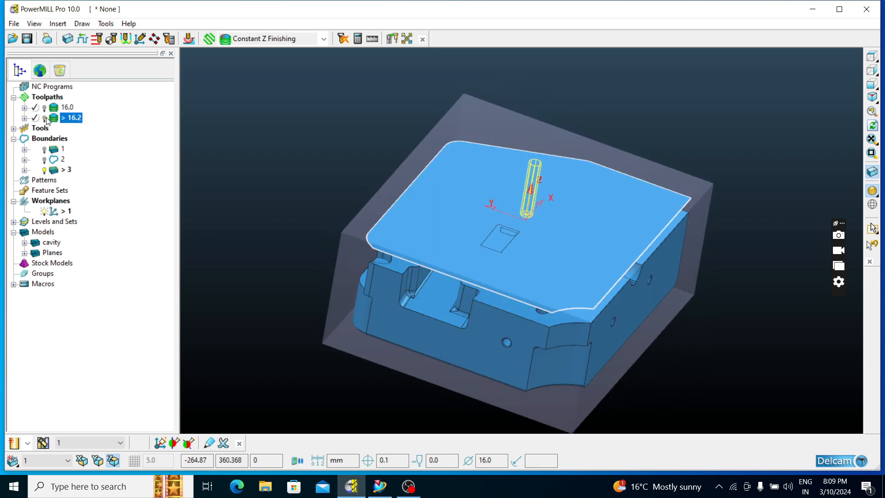
pyautogui.rightClick(32, 256)
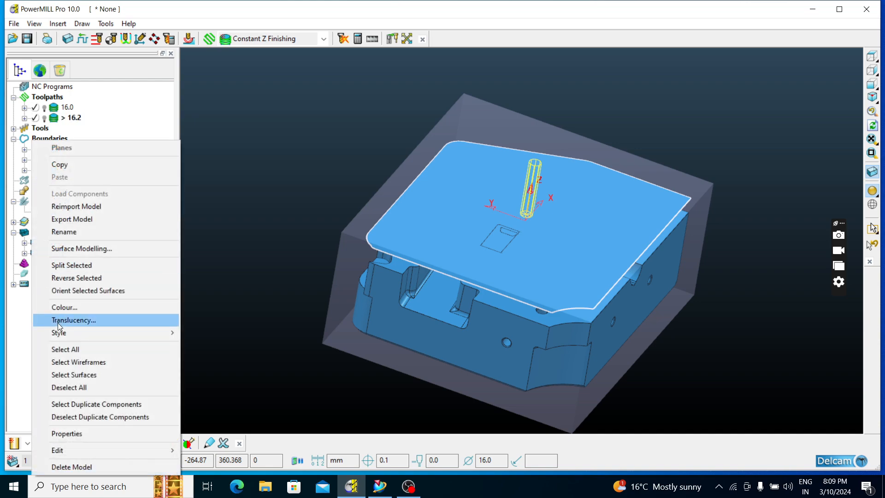
pyautogui.click(60, 467)
# Examine the cavity's central features and the stepped pocket corner at the insert's edge
pyautogui.moveTo(514, 291); pyautogui.dragTo(466, 261, button='middle')
pyautogui.scroll(5, 466, 260)
pyautogui.moveTo(677, 201); pyautogui.dragTo(491, 252, button='middle')
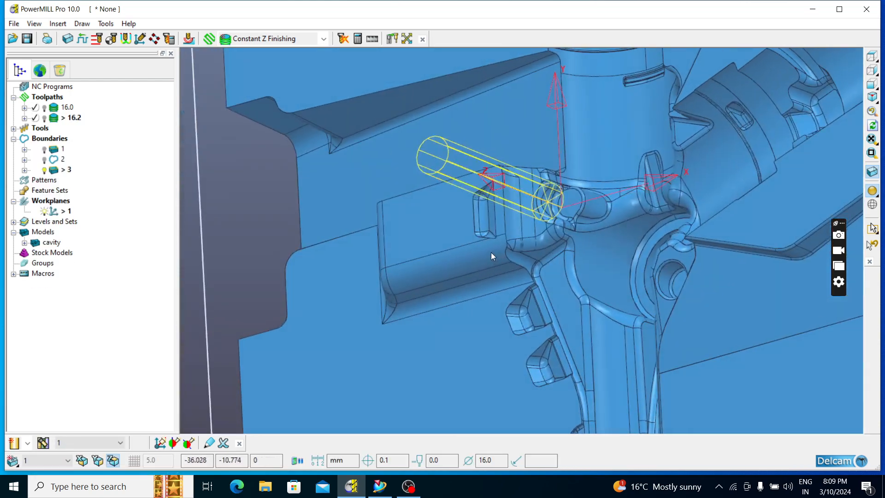
pyautogui.scroll(-4, 368, 253)
pyautogui.moveTo(361, 253); pyautogui.dragTo(571, 228, button='middle')
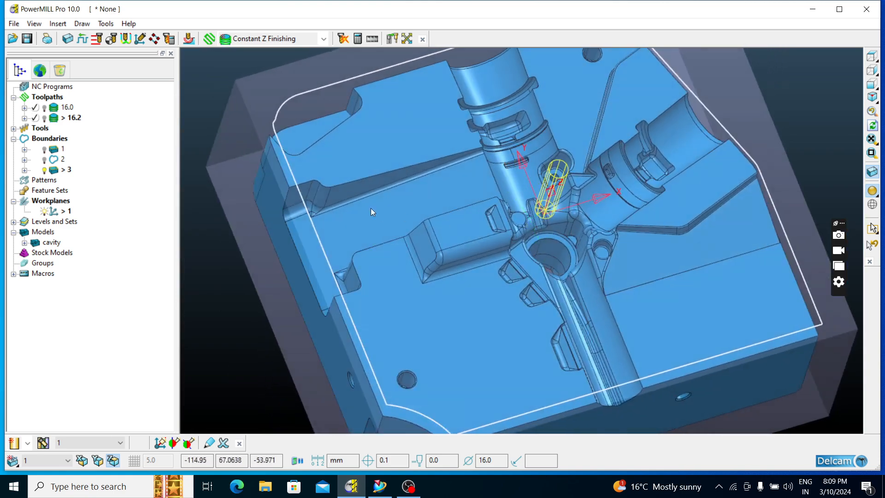
pyautogui.scroll(5, 303, 195)
pyautogui.moveTo(492, 214); pyautogui.dragTo(376, 227, button='middle')
pyautogui.scroll(3, 341, 190)
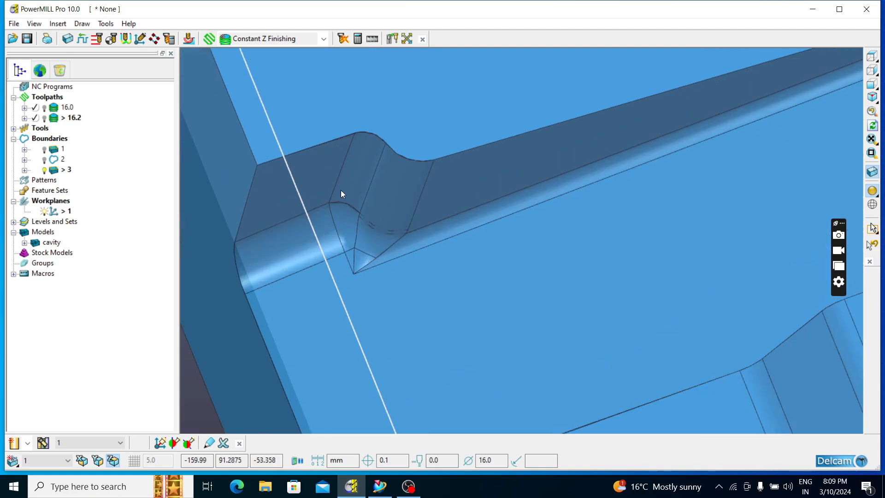
pyautogui.scroll(-6, 378, 226)
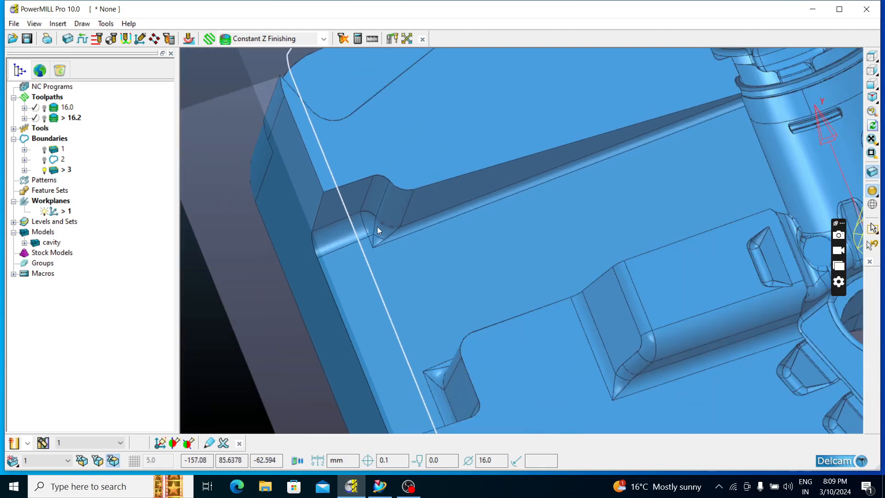
# Examine the flat-bottomed channel that runs from the central cavity out through the insert's side
pyautogui.moveTo(377, 228); pyautogui.dragTo(650, 203, button='middle')
pyautogui.scroll(-4, 462, 190)
pyautogui.scroll(5, 400, 123)
pyautogui.moveTo(400, 123); pyautogui.dragTo(556, 210, button='middle')
pyautogui.scroll(-4, 492, 242)
pyautogui.scroll(5, 543, 319)
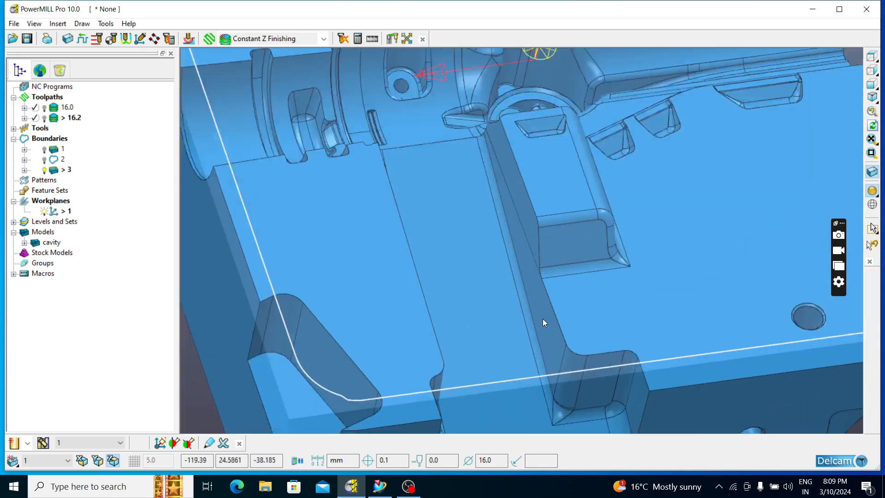
pyautogui.moveTo(535, 325); pyautogui.dragTo(430, 333, button='middle')
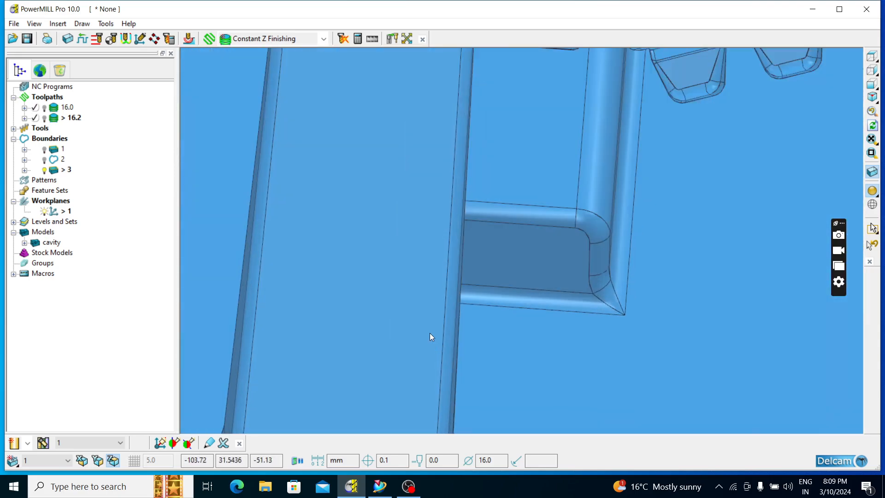
pyautogui.scroll(-5, 431, 329)
pyautogui.moveTo(657, 237); pyautogui.dragTo(638, 134, button='middle')
pyautogui.scroll(-5, 639, 134)
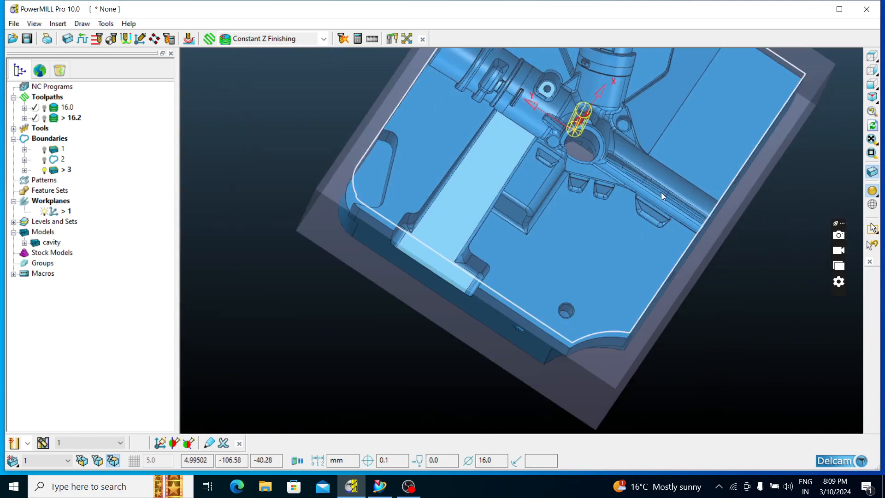
pyautogui.moveTo(661, 192); pyautogui.dragTo(462, 214, button='middle')
pyautogui.moveTo(466, 299); pyautogui.dragTo(525, 253, button='middle')
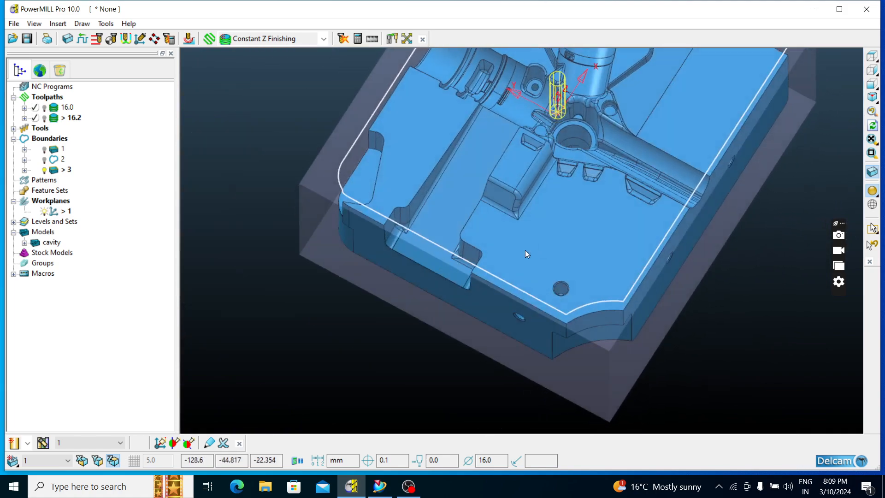
# Switch to NX and hide the orange plate covering the slides in the mould assembly to inspect the parts beneath
pyautogui.click(379, 484)
pyautogui.scroll(5, 539, 204)
pyautogui.moveTo(539, 203); pyautogui.dragTo(546, 186, button='middle')
pyautogui.scroll(-5, 545, 186)
pyautogui.rightClick(578, 173)
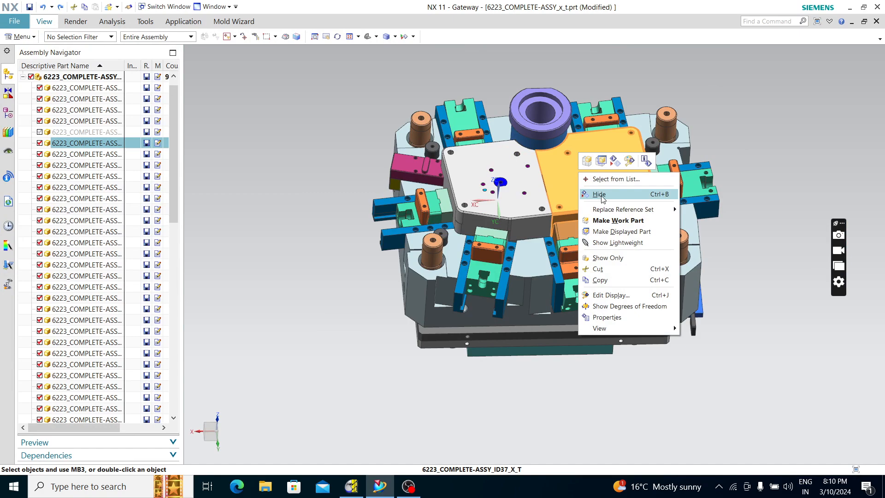
pyautogui.click(602, 199)
pyautogui.moveTo(602, 198); pyautogui.dragTo(447, 335, button='middle')
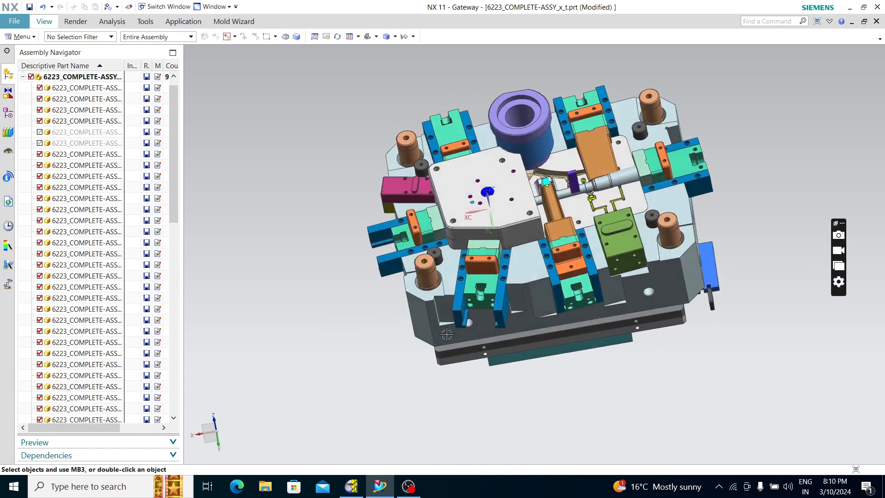
# Switch back to PowerMILL and examine the uncovered cavity insert from above and close up around its central bore
pyautogui.click(351, 486)
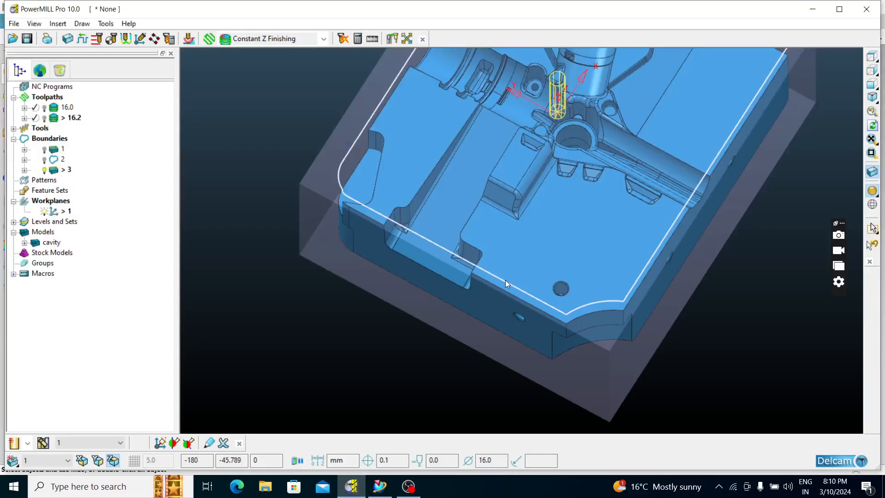
pyautogui.scroll(-4, 513, 255)
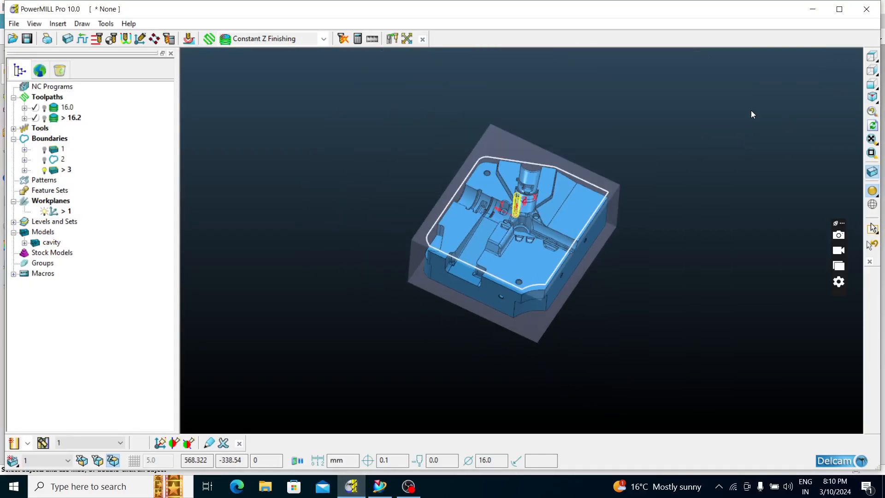
pyautogui.click(874, 72)
pyautogui.click(873, 57)
pyautogui.moveTo(570, 293); pyautogui.dragTo(492, 263, button='middle')
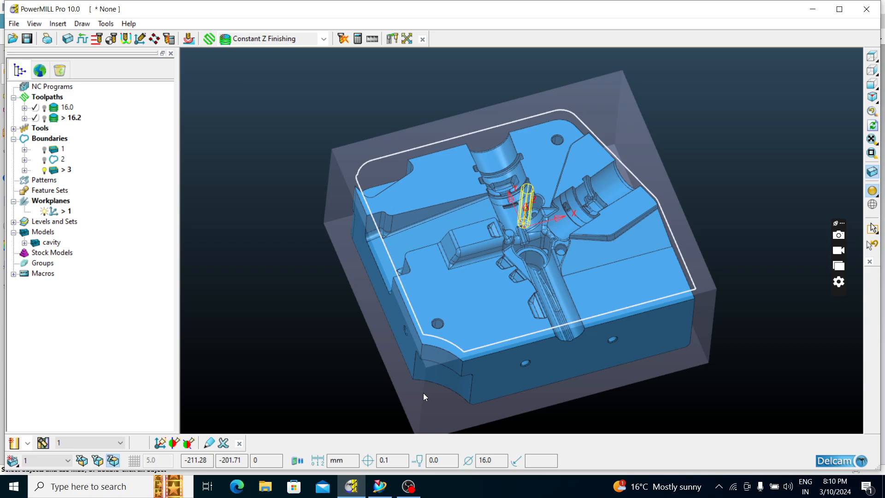
pyautogui.scroll(5, 527, 220)
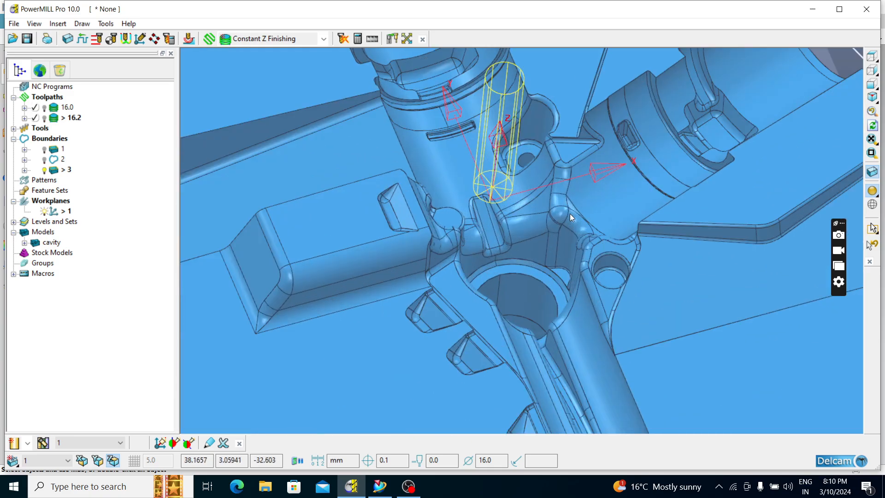
# Examine the central cavity features and the whole insert within its block from an angled overview
pyautogui.scroll(-5, 571, 215)
pyautogui.moveTo(586, 263); pyautogui.dragTo(536, 214, button='middle')
pyautogui.moveTo(311, 206); pyautogui.dragTo(407, 221, button='middle')
pyautogui.scroll(-3, 480, 150)
pyautogui.moveTo(551, 200); pyautogui.dragTo(445, 185, button='middle')
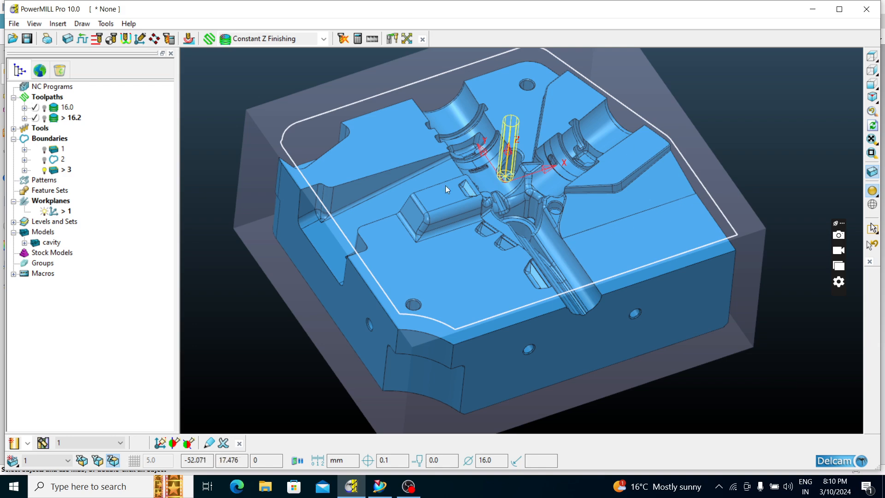
# Preview the 2D Curve Area Clearance strategy in the strategy selector and dismiss the selector without creating a toolpath
pyautogui.click(211, 39)
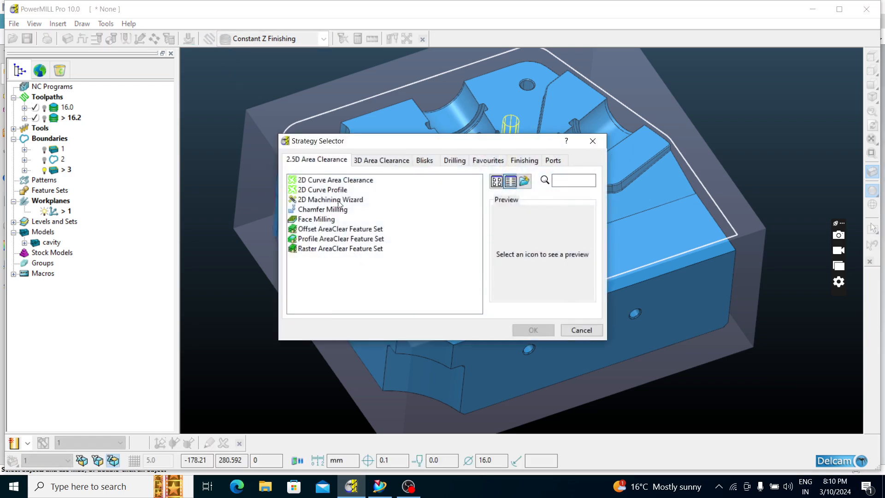
pyautogui.click(326, 181)
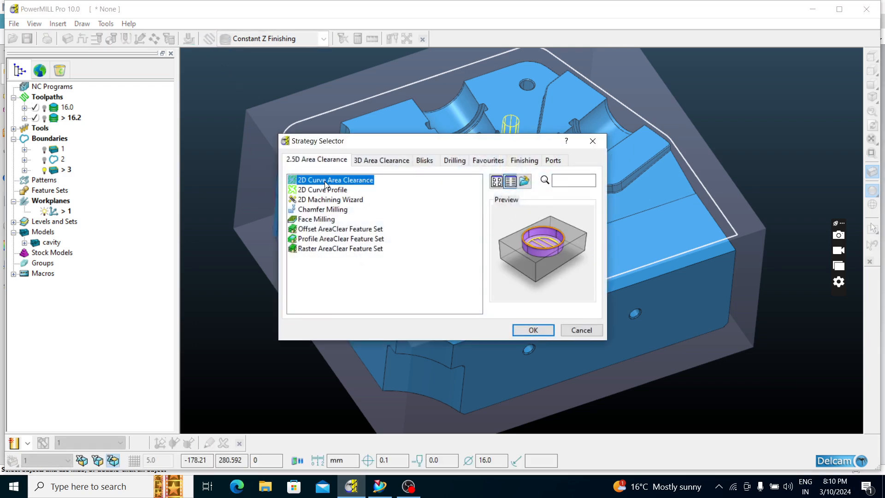
pyautogui.click(592, 142)
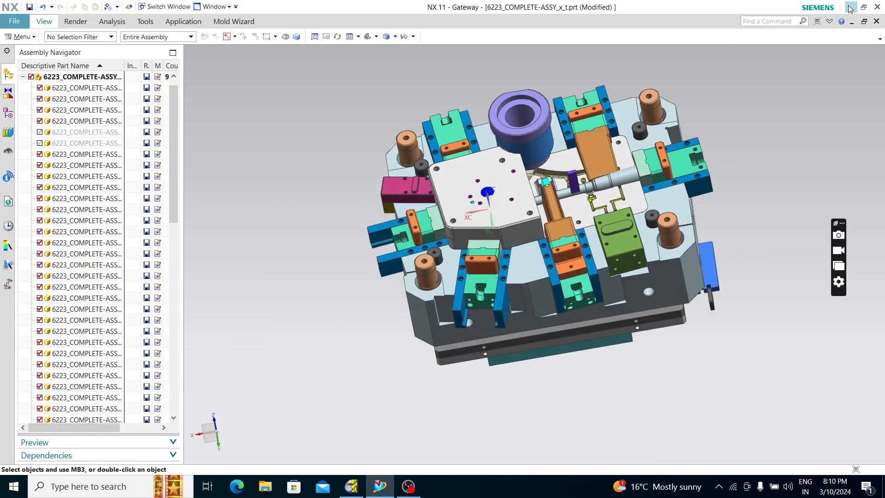
# From the desktop folder DELCOM.VIDOS.MILL, view the PDF Tool_Room_MechanicalDesign_25072022 and close it
pyautogui.click(851, 8)
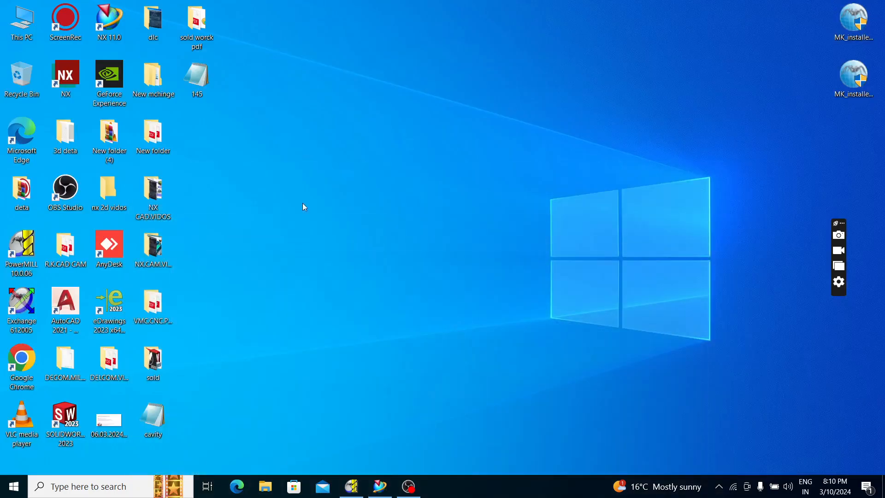
pyautogui.doubleClick(109, 362)
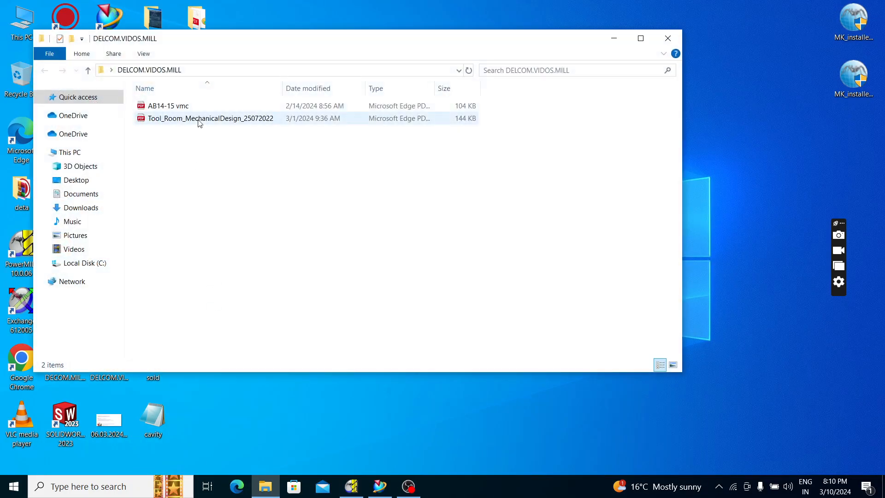
pyautogui.doubleClick(203, 118)
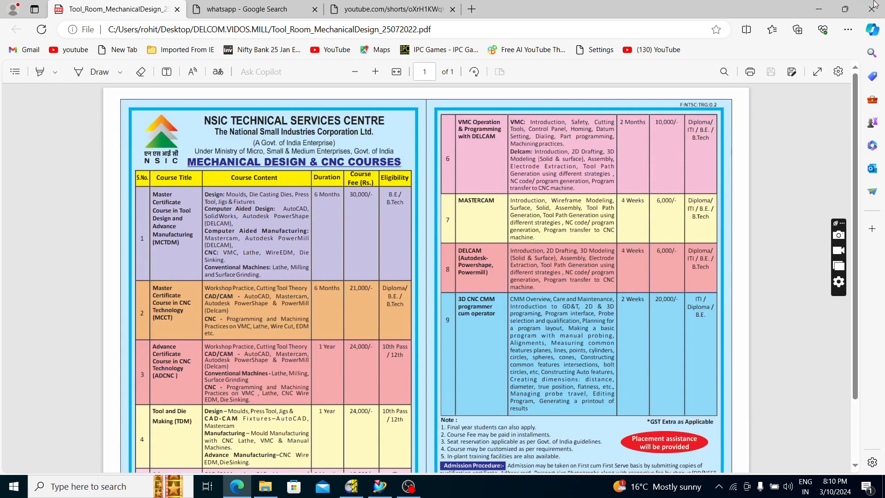
pyautogui.click(871, 9)
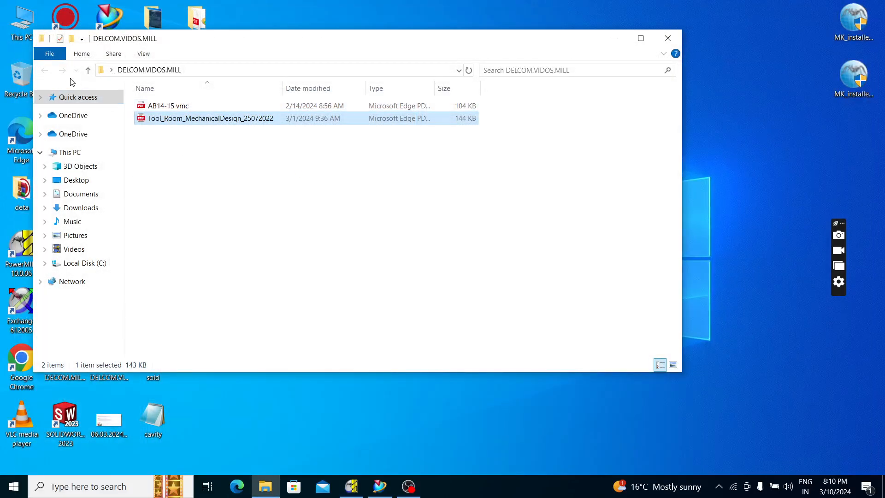
# Read the thread milling programming examples and the speed and feed calculations in AB14-15 vmc, and put the PDF and its folder away
pyautogui.doubleClick(185, 106)
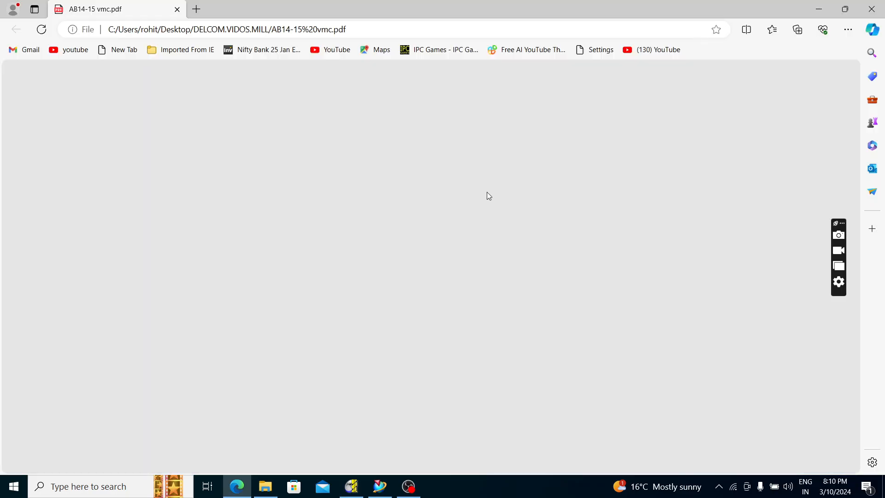
pyautogui.scroll(4, 735, 187)
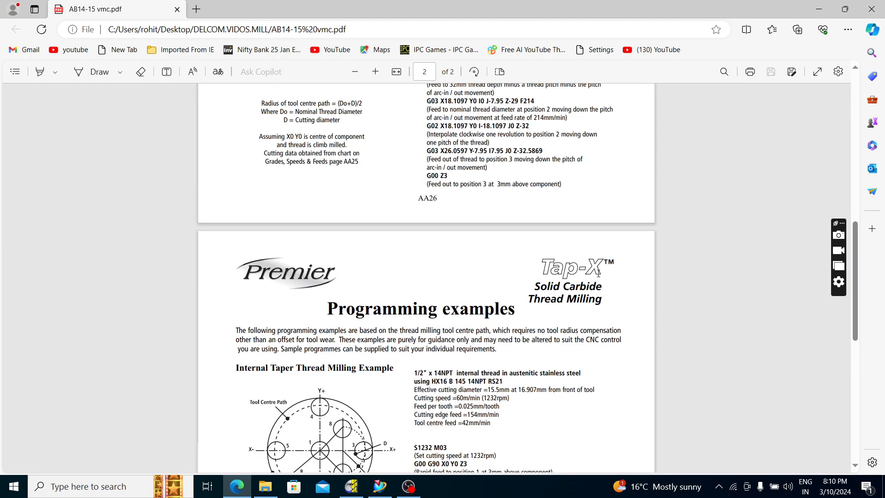
pyautogui.scroll(-7, 598, 273)
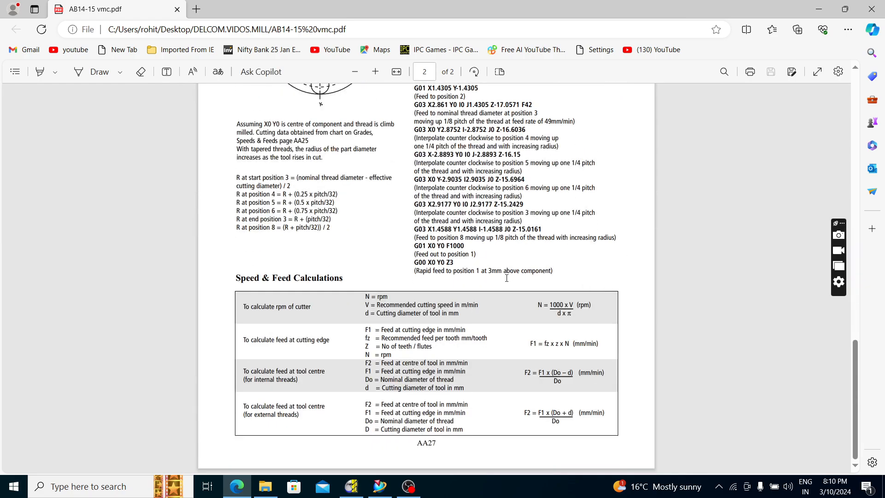
pyautogui.scroll(1, 638, 275)
pyautogui.scroll(-1, 642, 290)
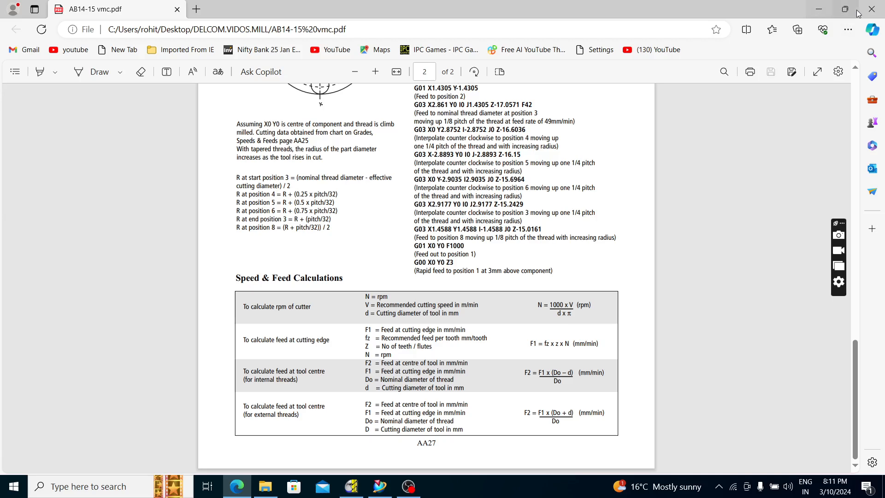
pyautogui.click(820, 13)
pyautogui.click(667, 38)
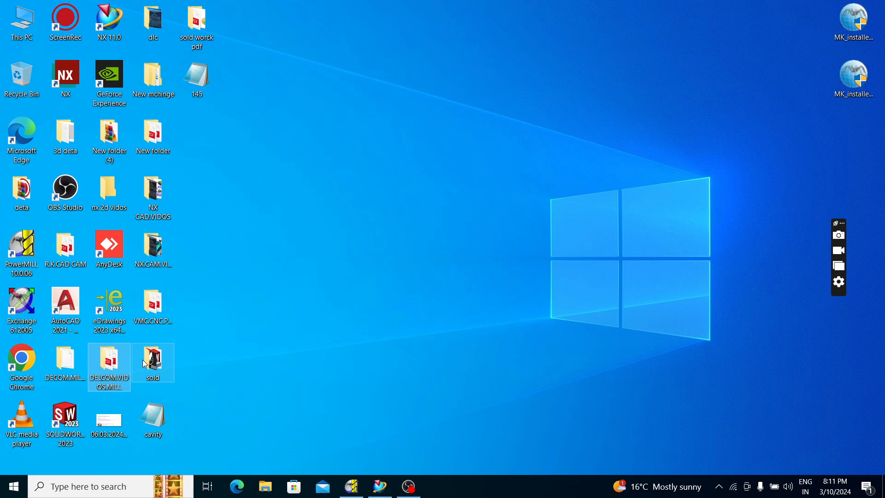
# Check the contents of the desktop folder VMC.CNC.PDF and close it
pyautogui.doubleClick(157, 307)
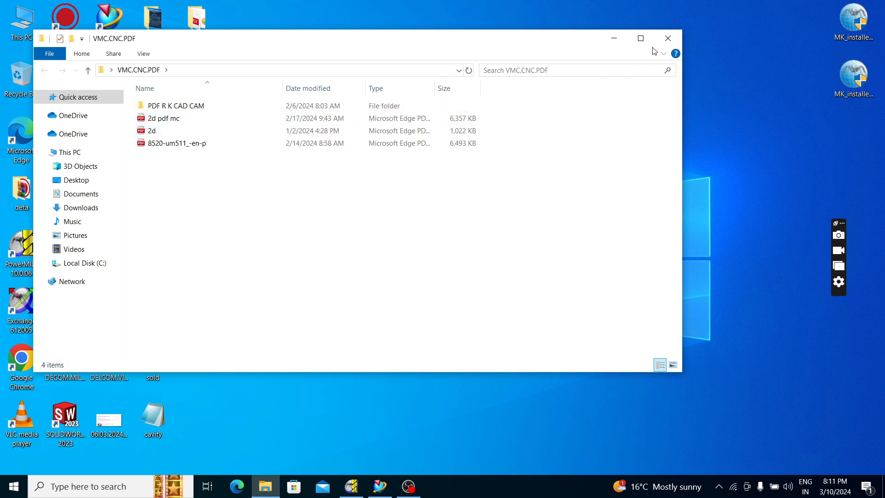
pyautogui.click(667, 38)
pyautogui.click(404, 485)
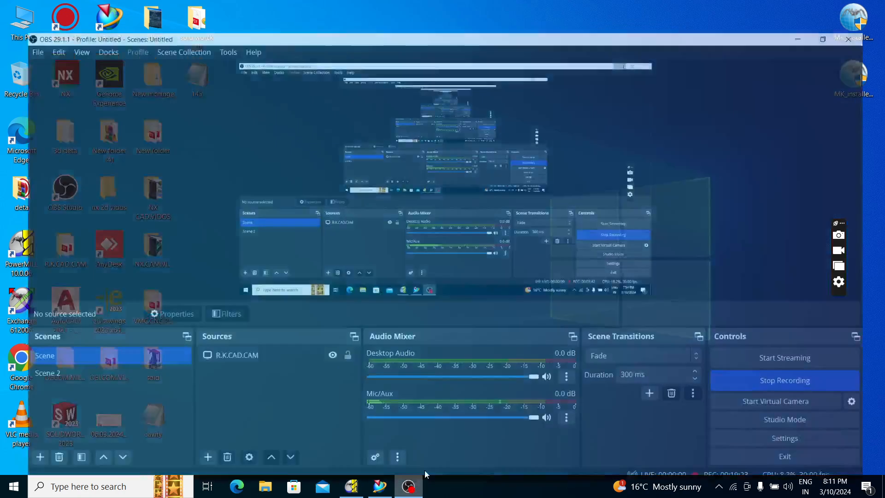